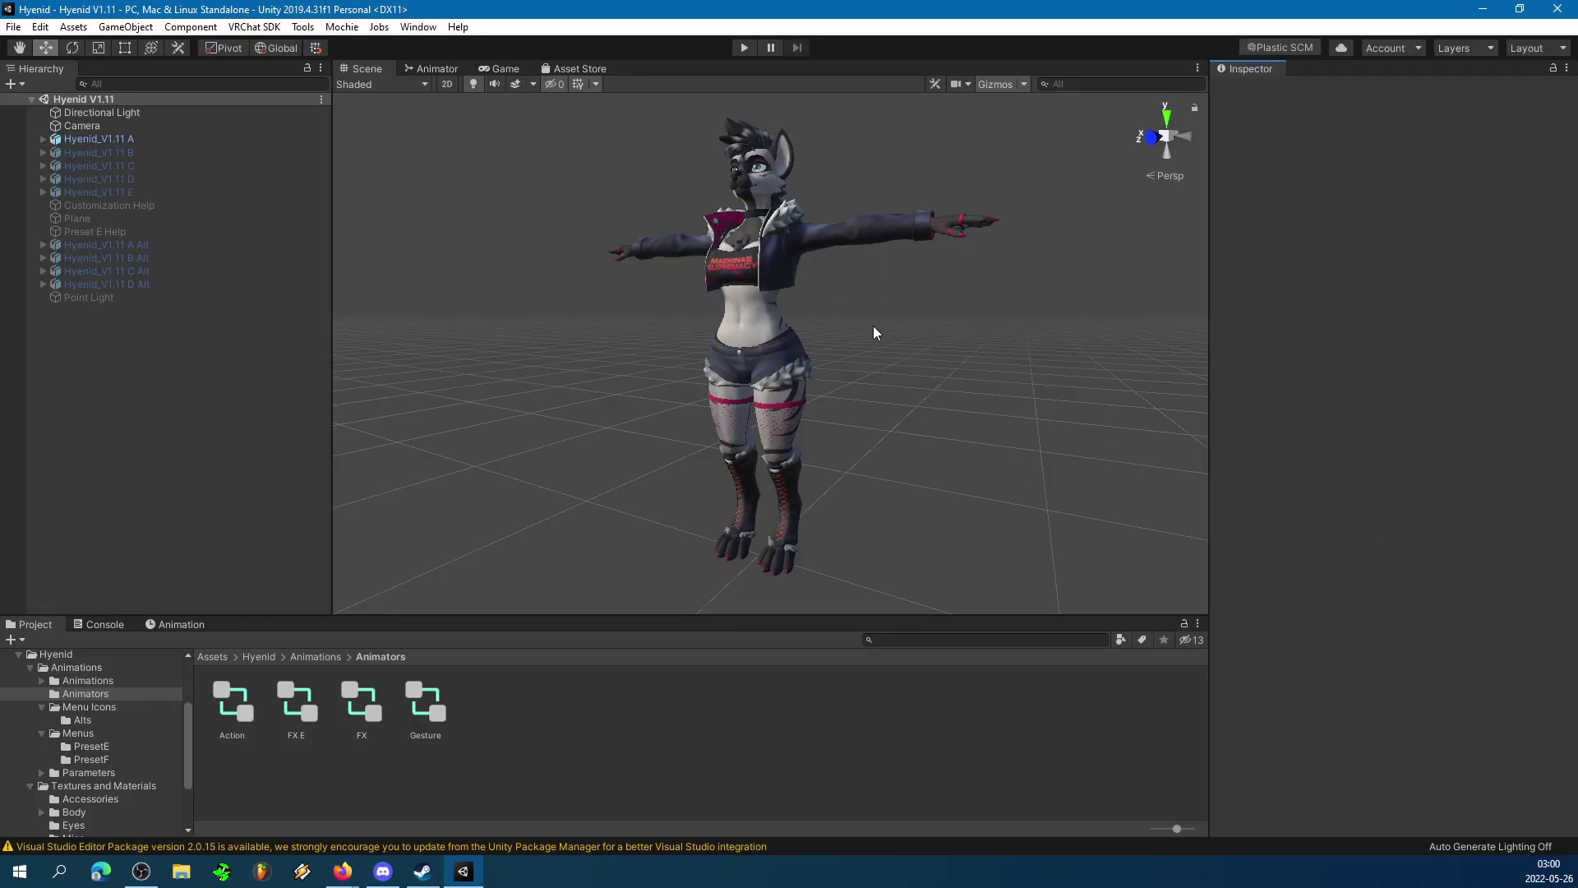
# Convert the DynamicBones on the Hyenid_V1.11 A avatar to PhysBones and proceed with the irreversible replacement.
pyautogui.keyDown('alt'); pyautogui.moveTo(794, 340); pyautogui.dragTo(723, 357); pyautogui.keyUp('alt')
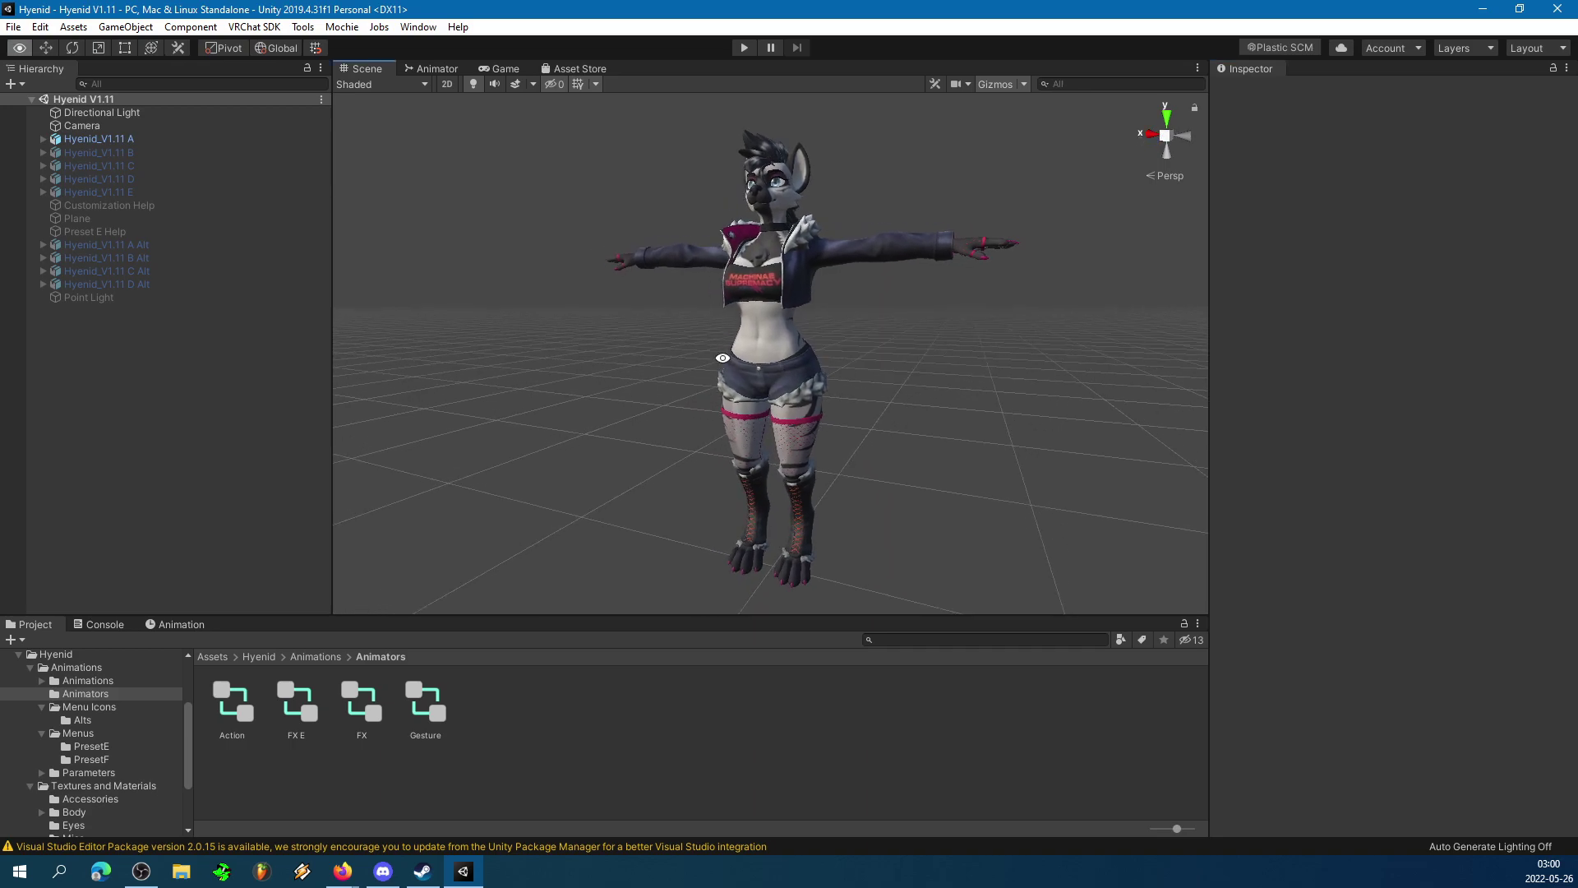
pyautogui.click(128, 139)
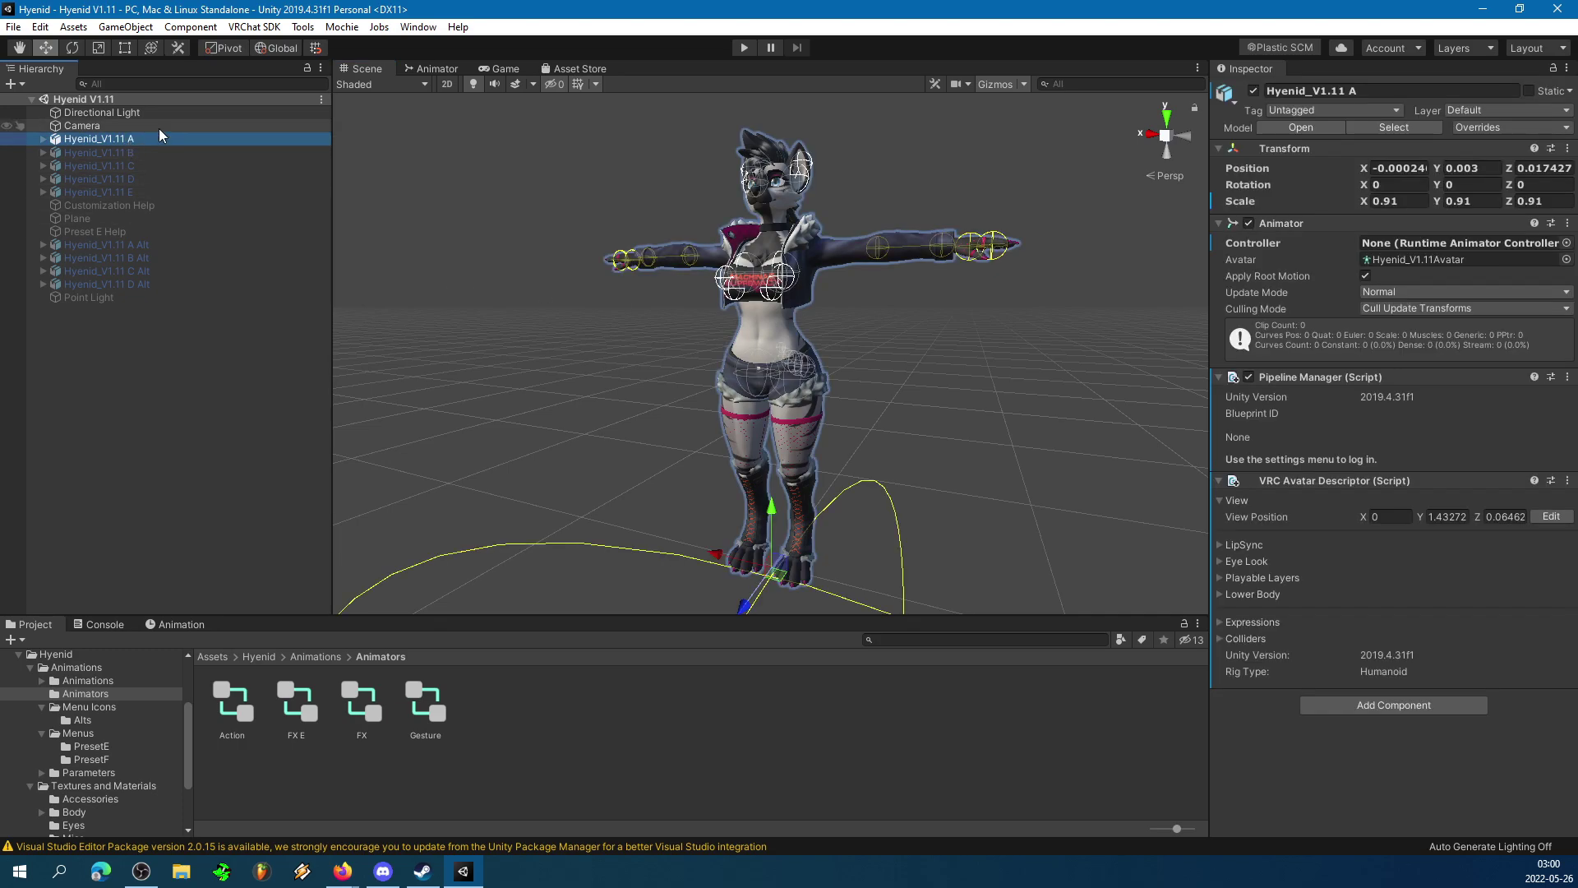
pyautogui.click(268, 29)
pyautogui.moveTo(300, 94)
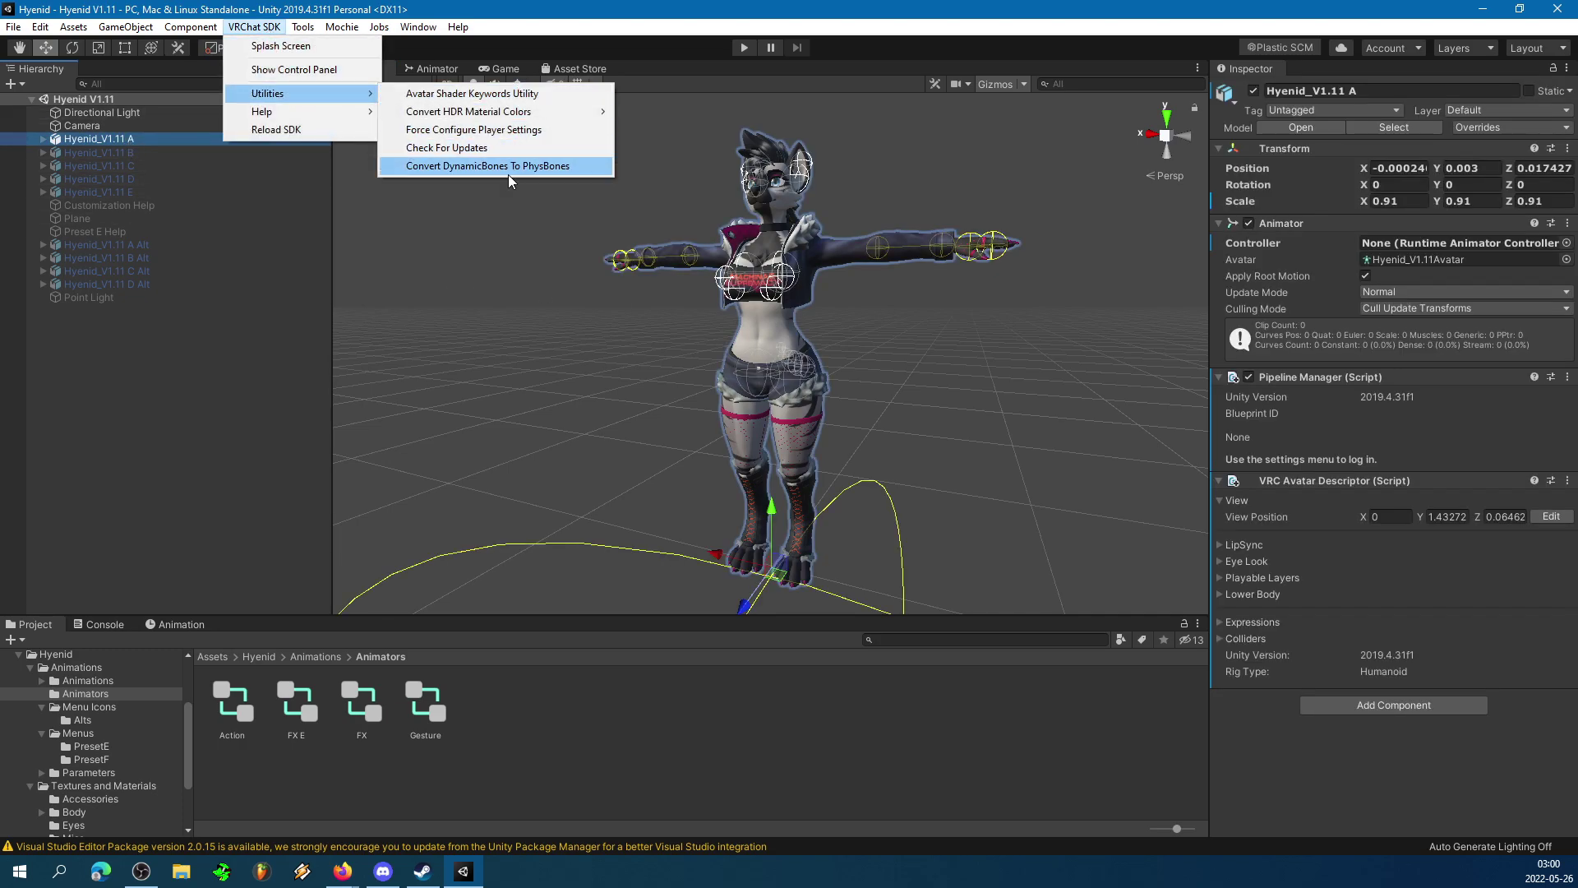
pyautogui.click(573, 167)
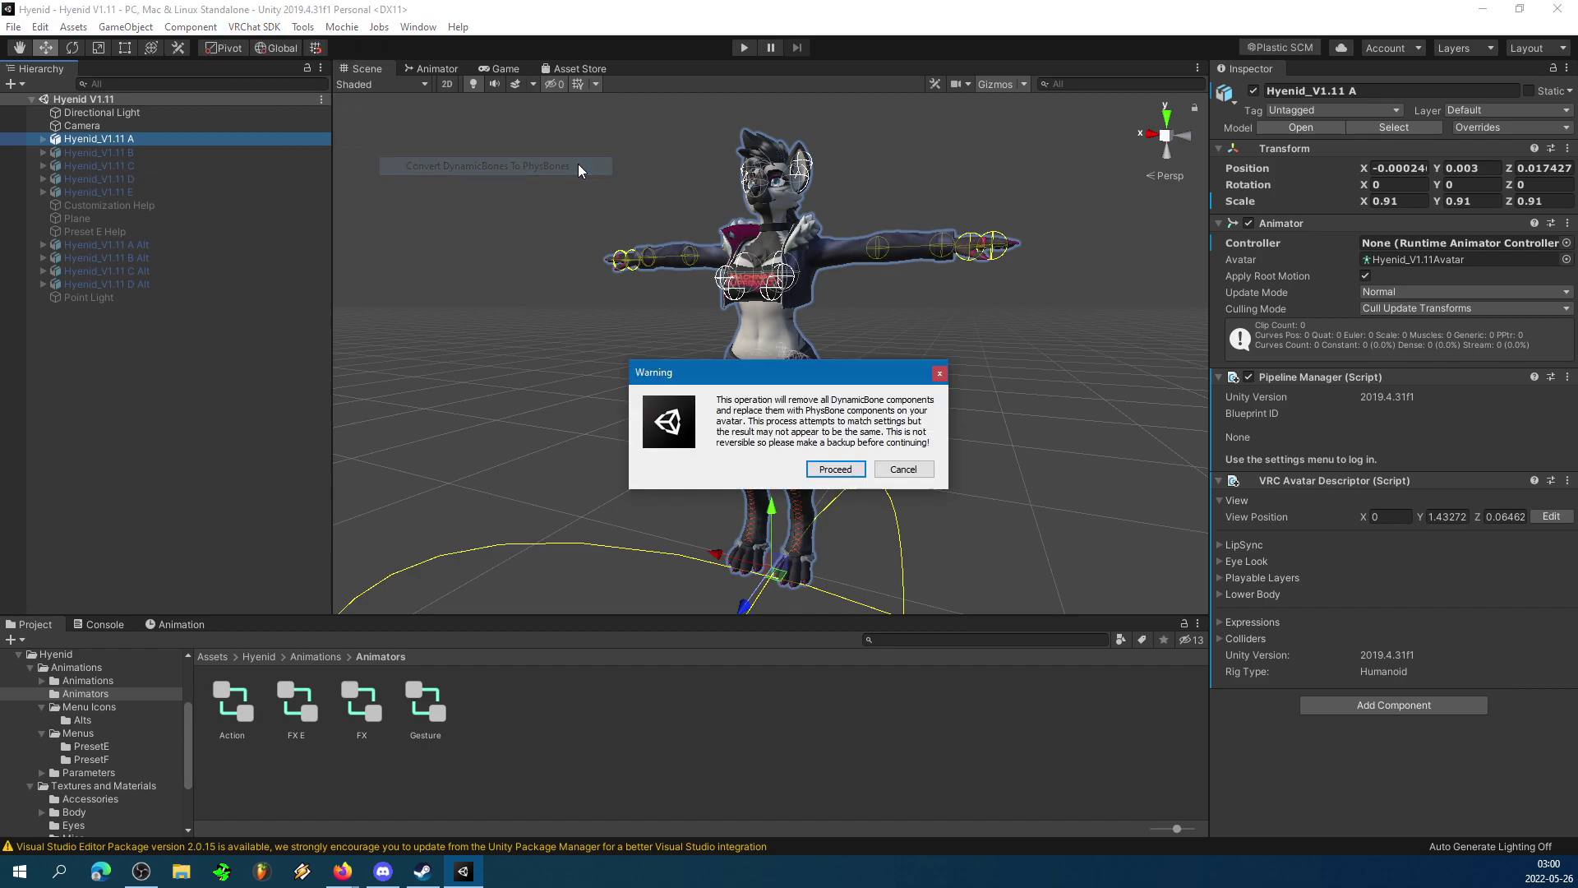
pyautogui.click(836, 469)
pyautogui.keyDown('alt'); pyautogui.moveTo(943, 469); pyautogui.dragTo(929, 450); pyautogui.keyUp('alt')
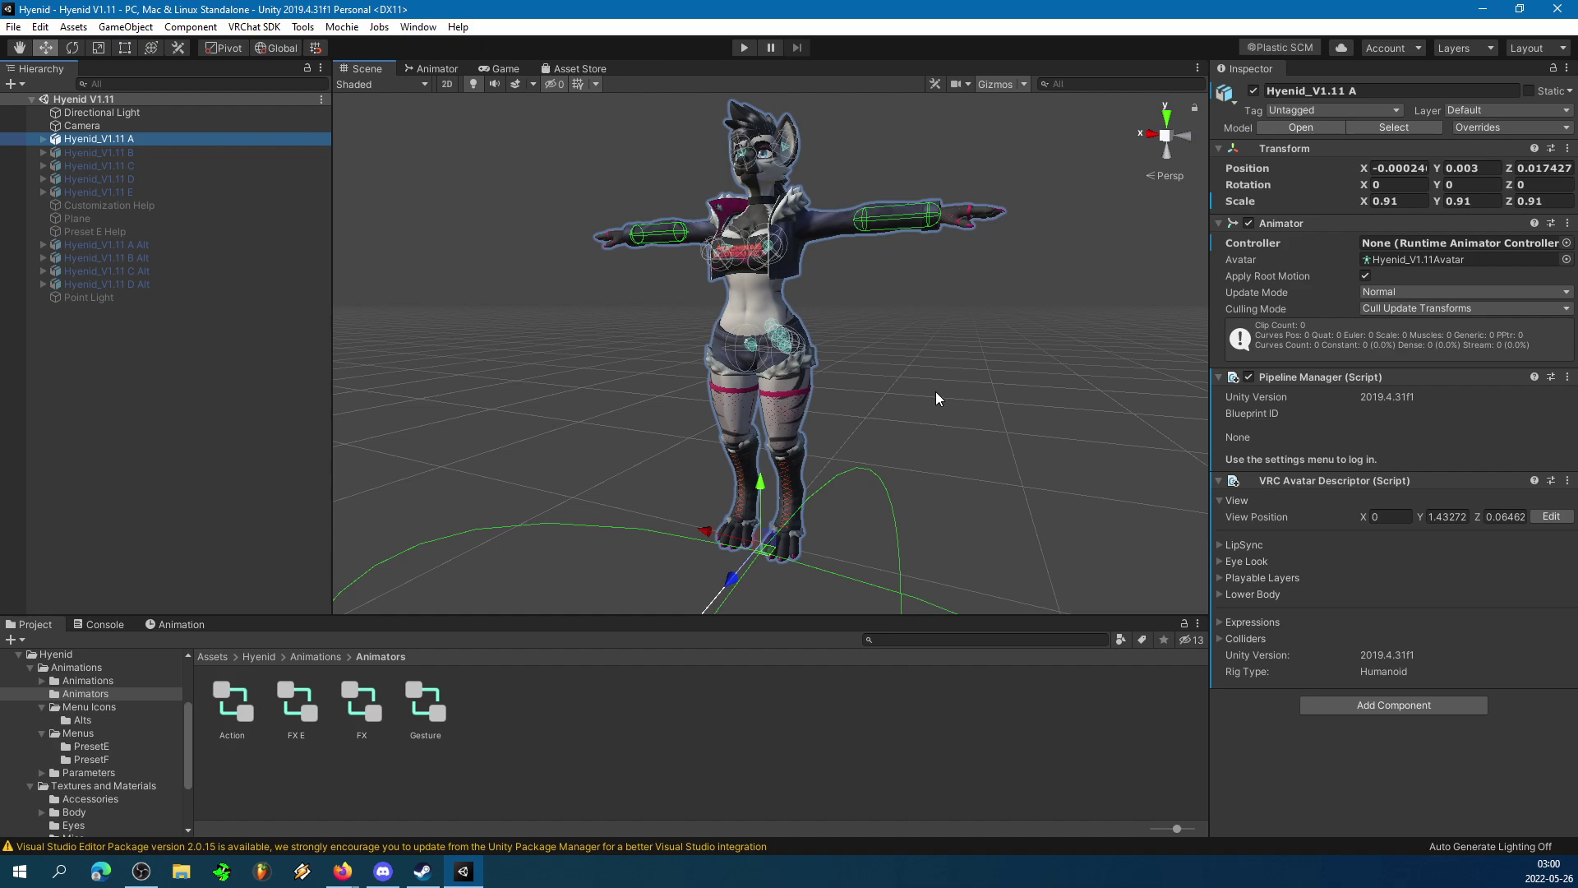
# Remove the VRC Phys Bone Collider from the avatar's Armature and collapse its three VRC Phys Bone components.
pyautogui.click(42, 139)
pyautogui.click(92, 152)
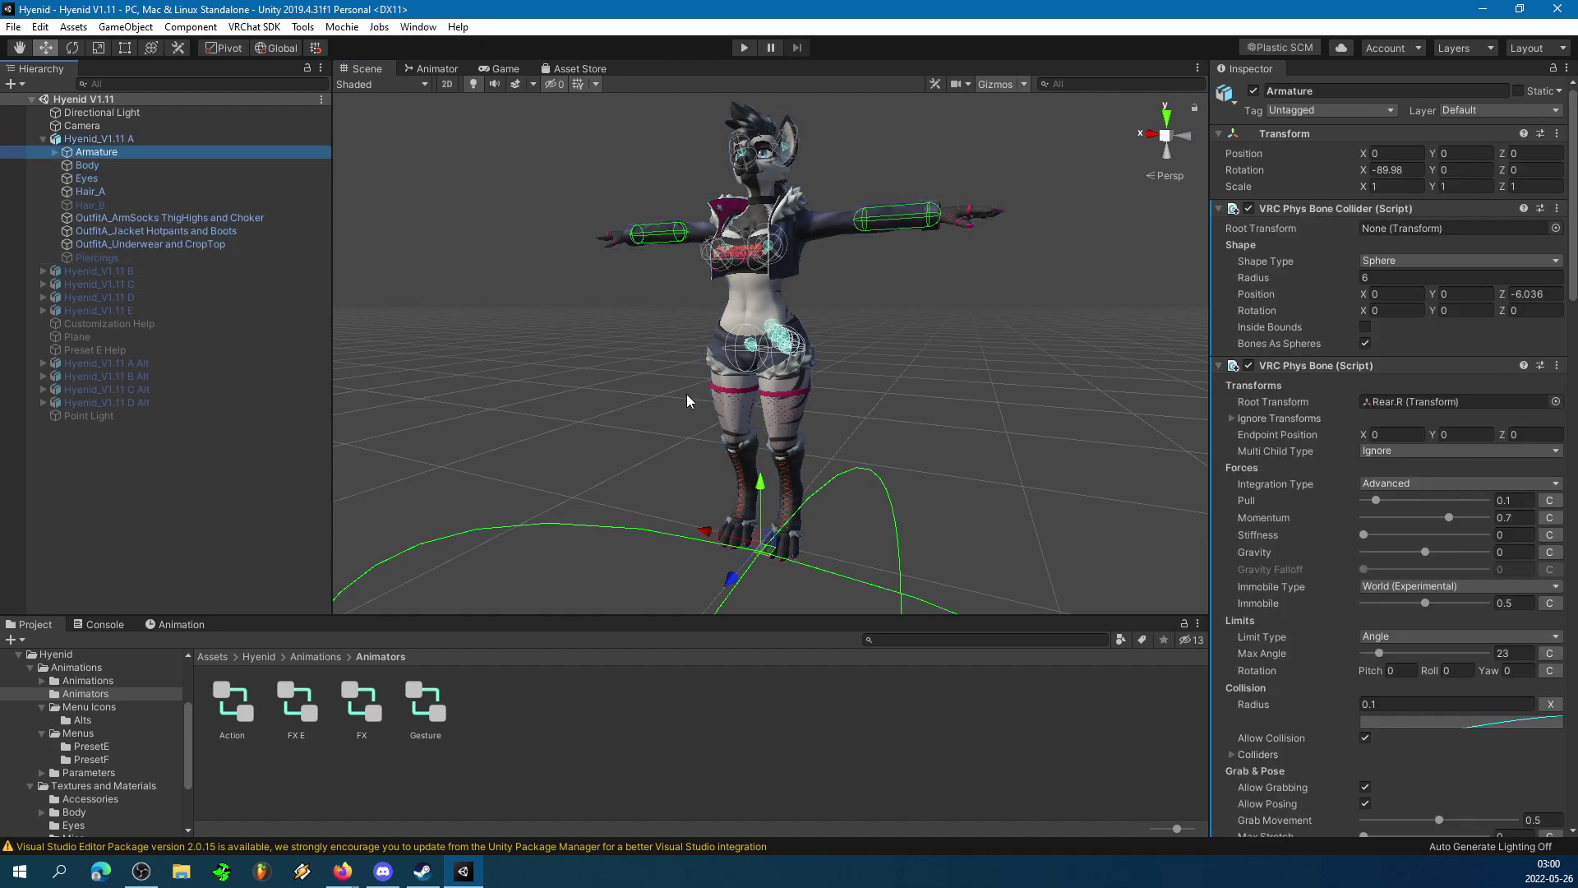
pyautogui.moveTo(760, 460); pyautogui.dragTo(781, 488, button='right')
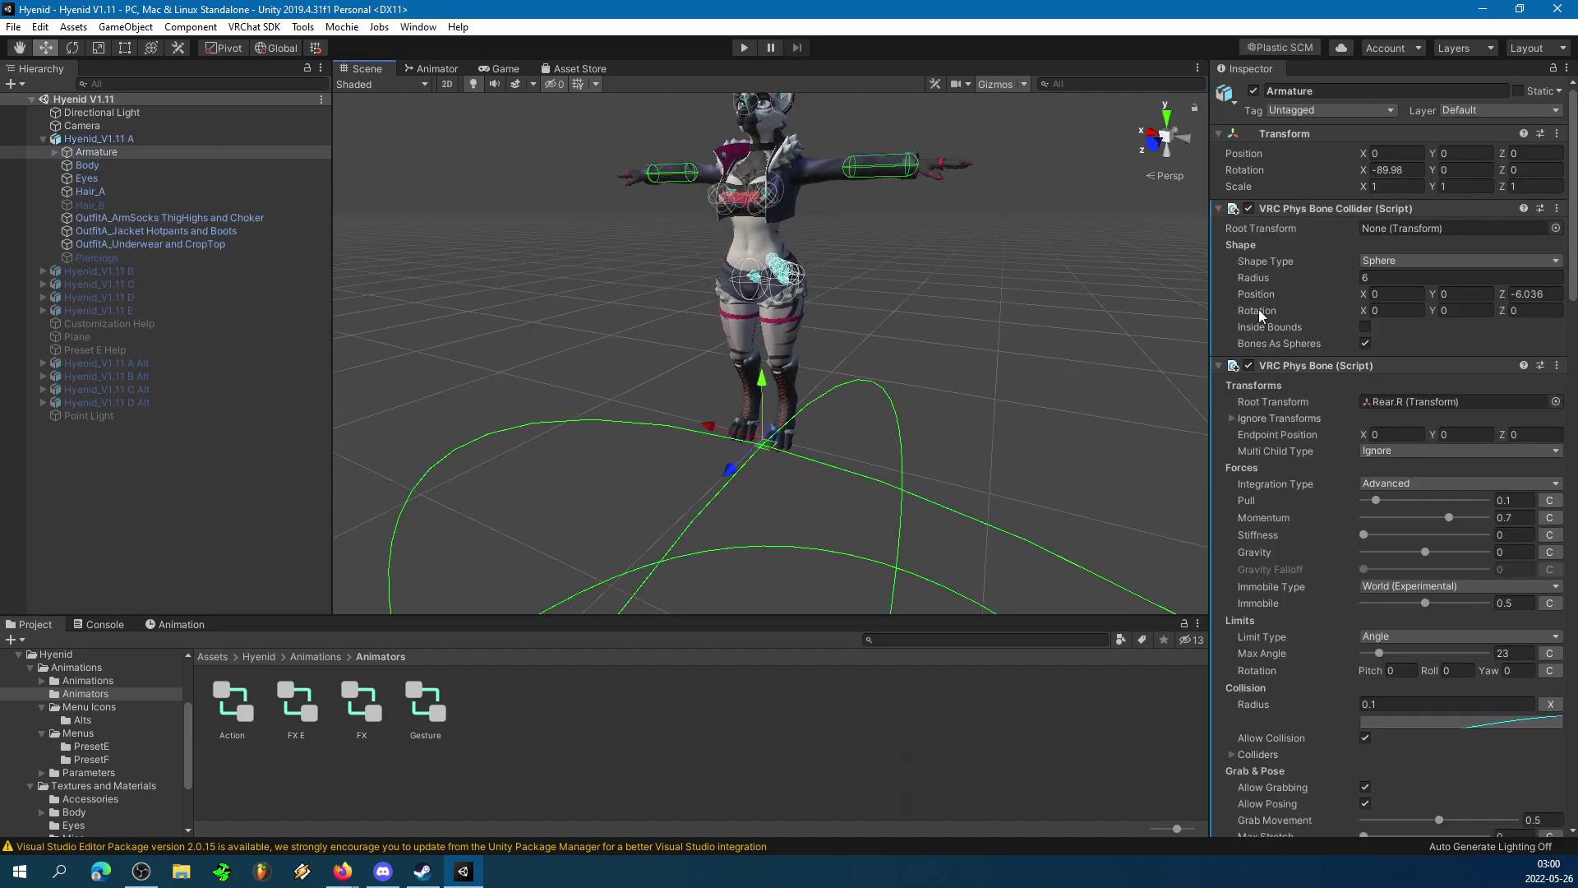
pyautogui.click(1556, 208)
pyautogui.click(1442, 264)
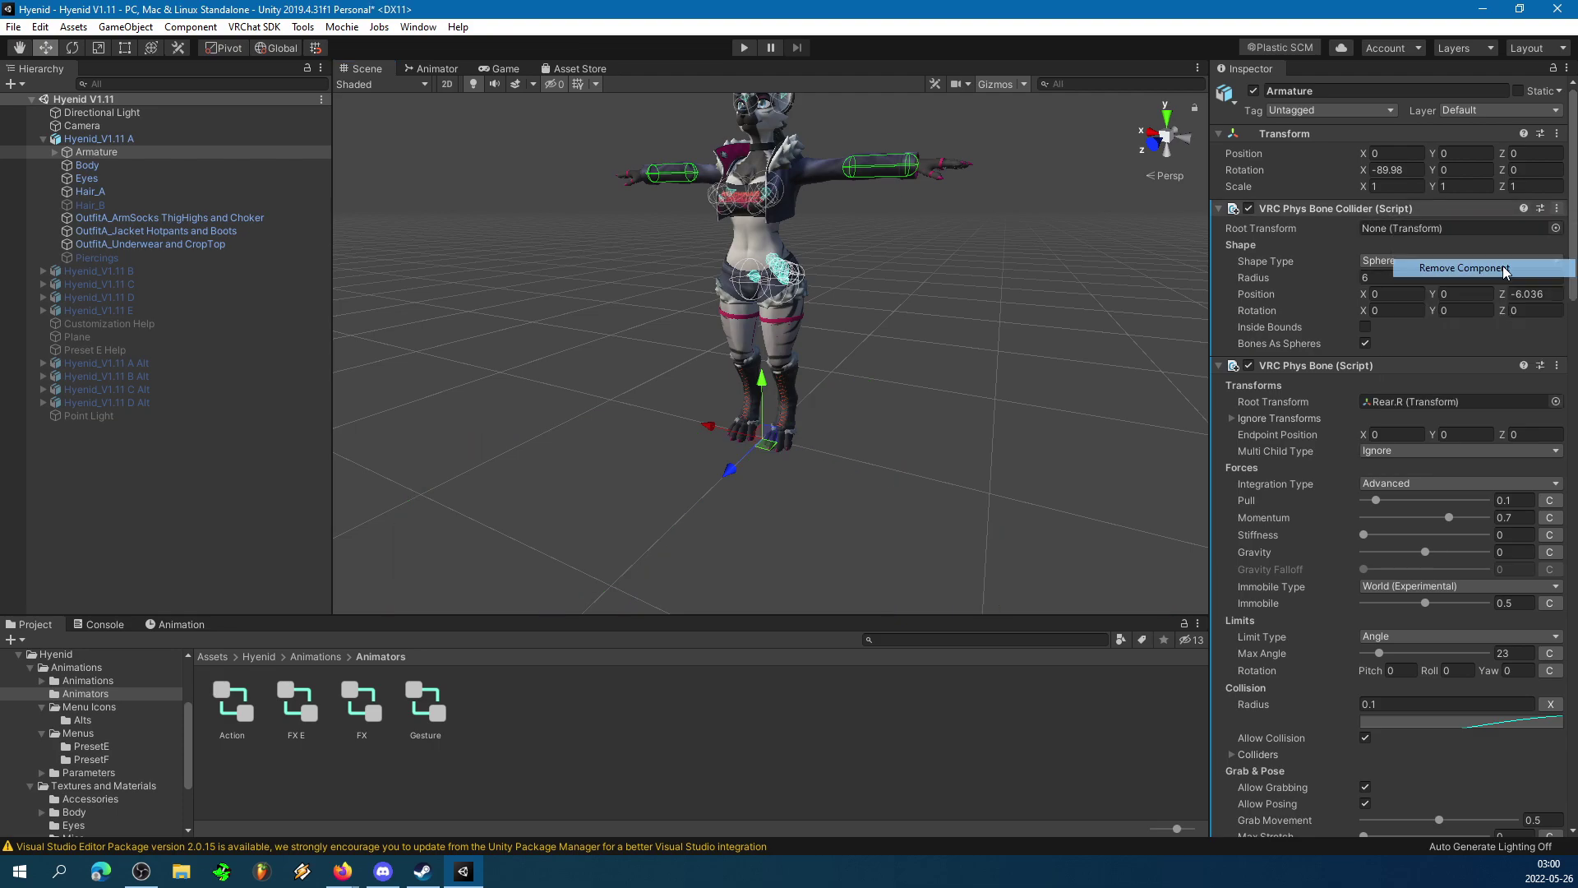
pyautogui.click(1229, 212)
pyautogui.click(1224, 226)
pyautogui.click(1224, 244)
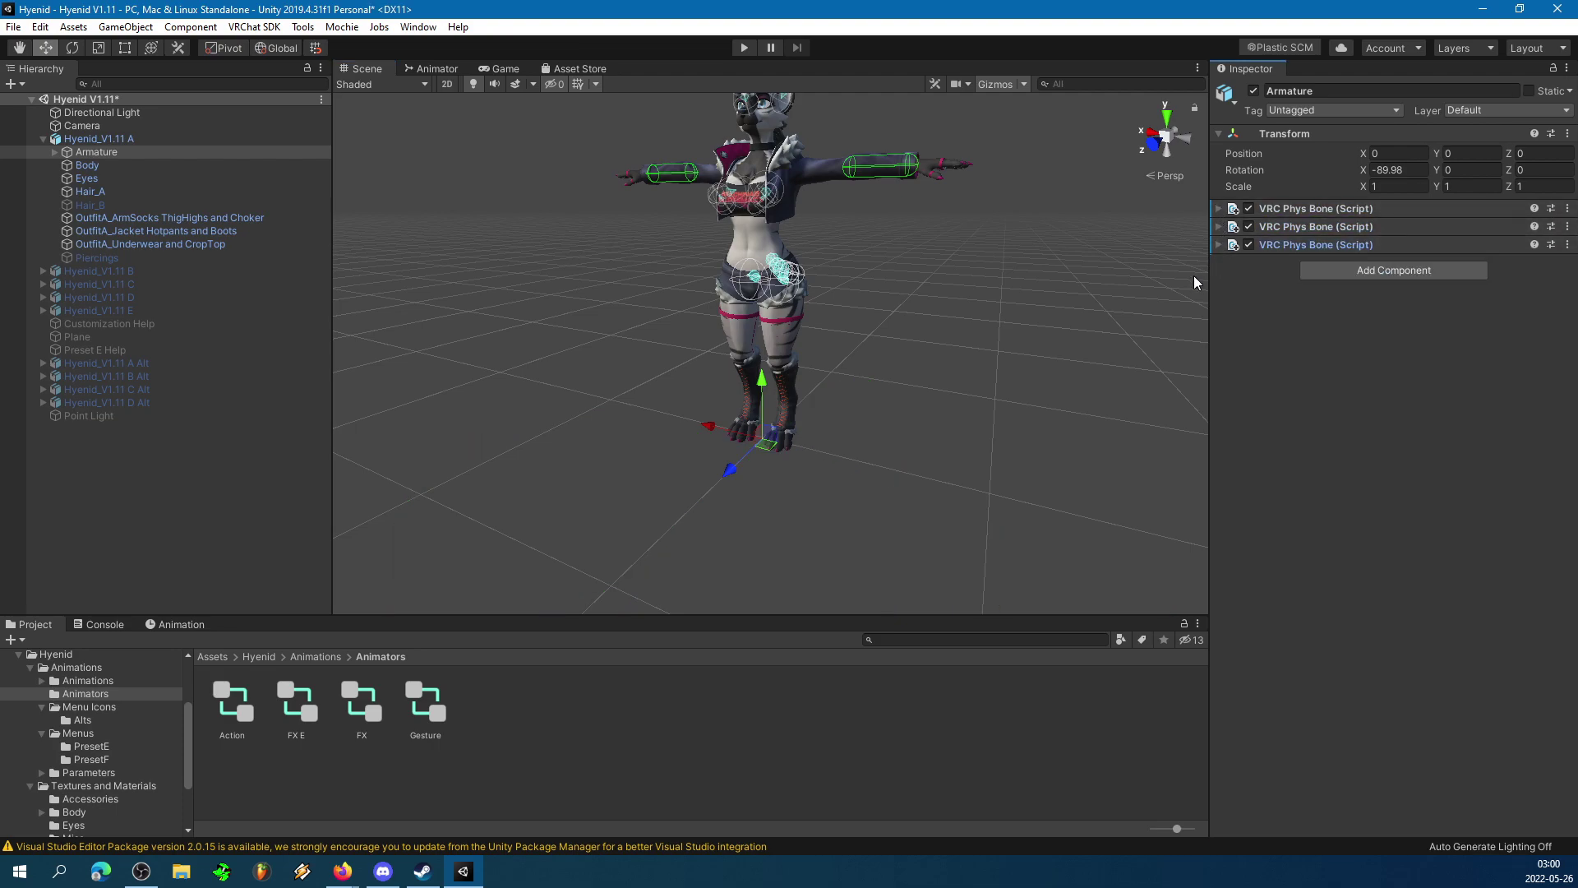
# Add a new VRC Phys Bone Collider component to the Armature.
pyautogui.click(991, 297)
pyautogui.click(97, 150)
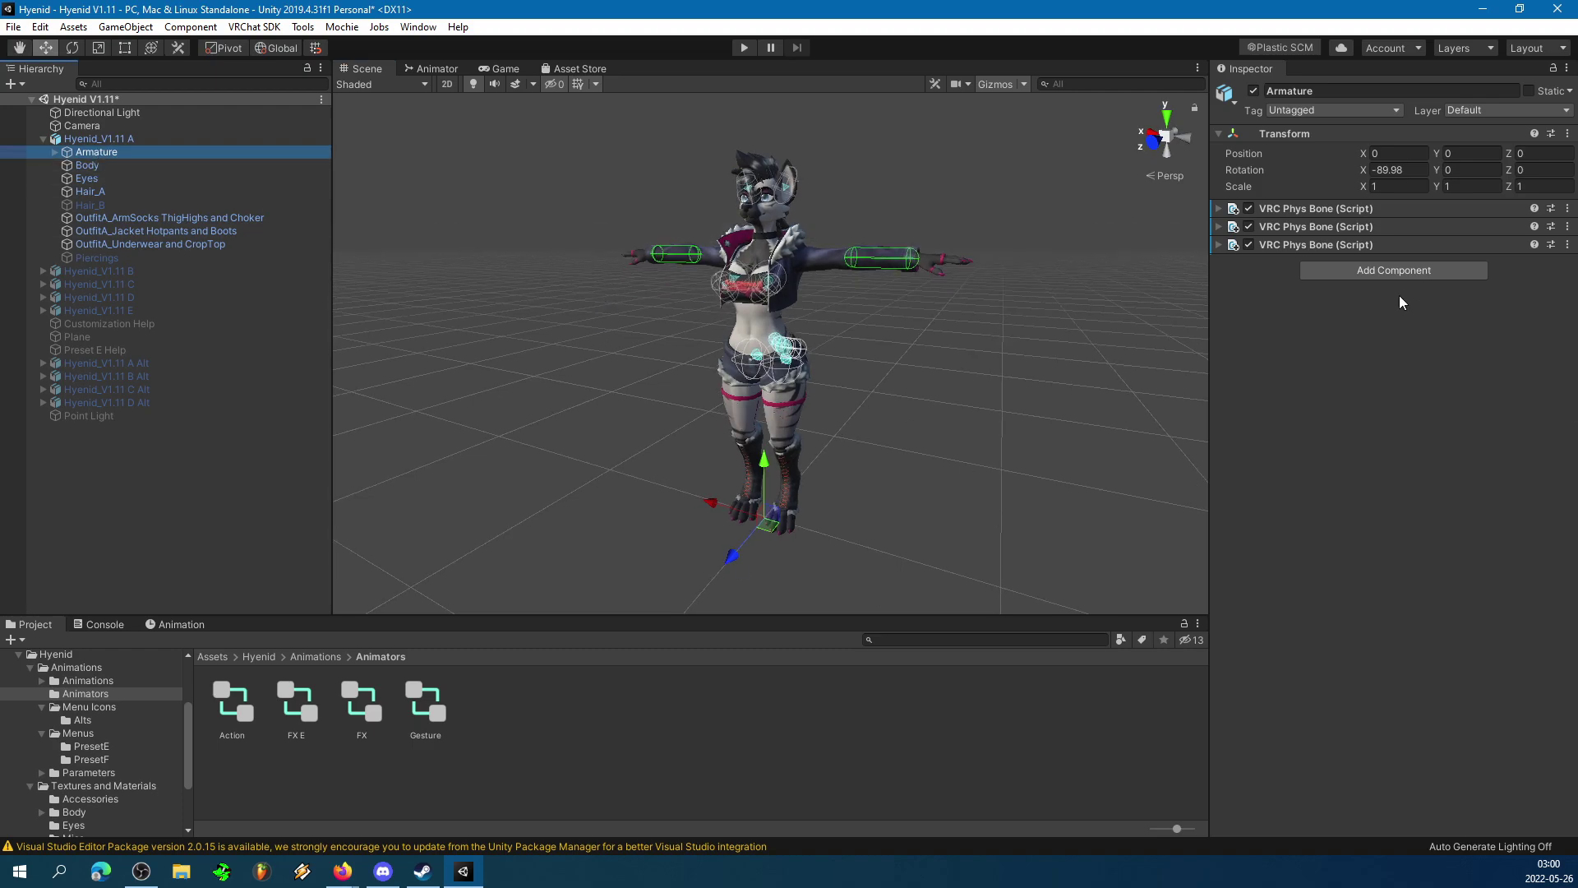
pyautogui.click(1389, 271)
pyautogui.write('vrc')
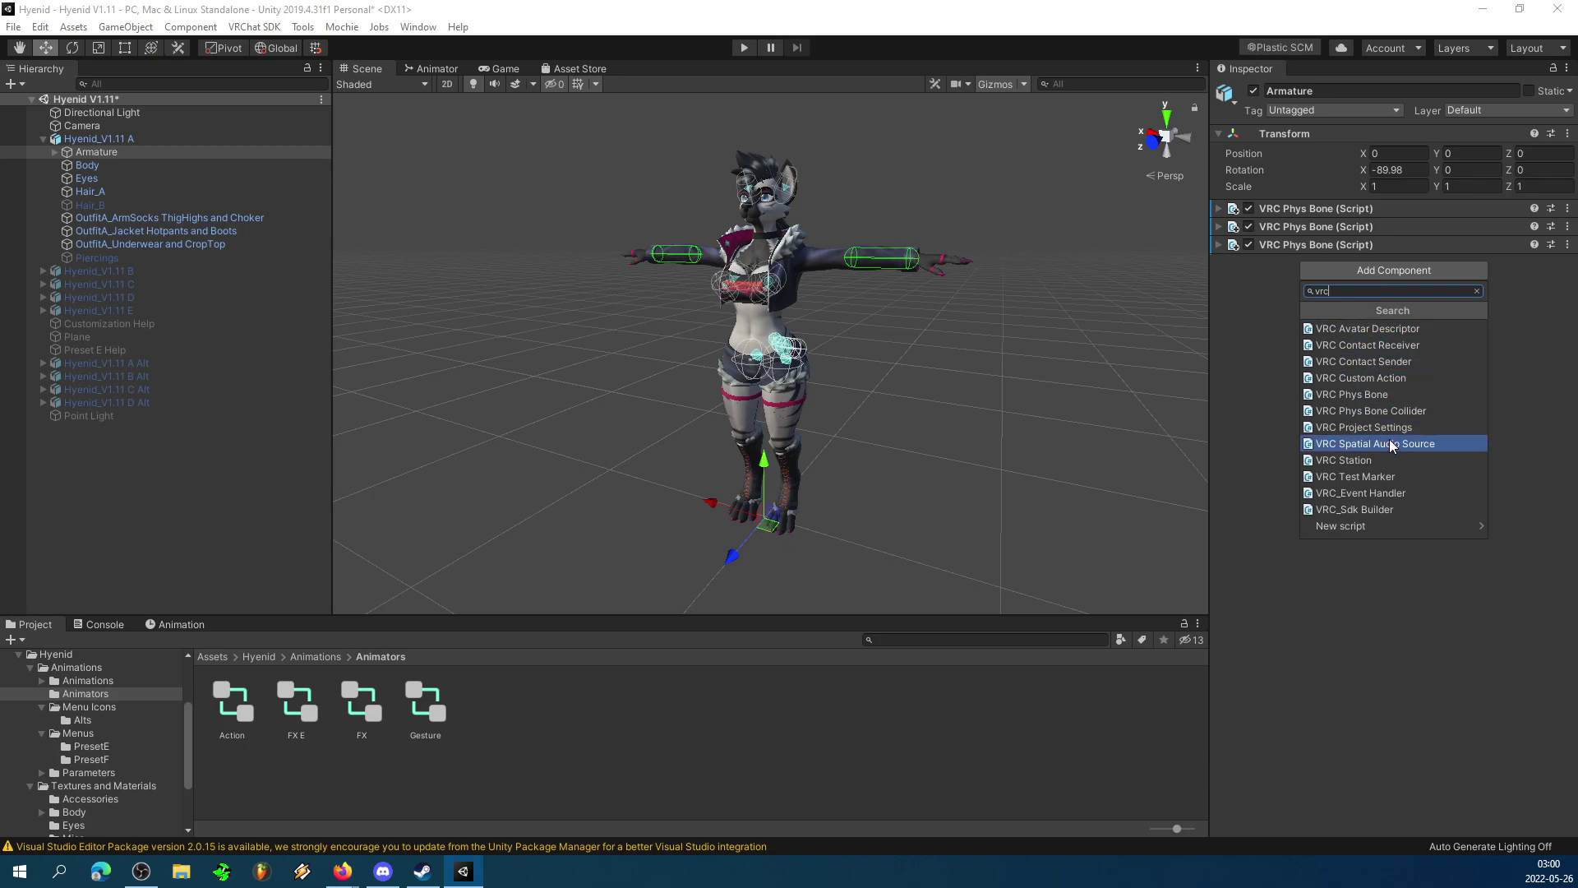
pyautogui.click(1374, 412)
pyautogui.press('f')
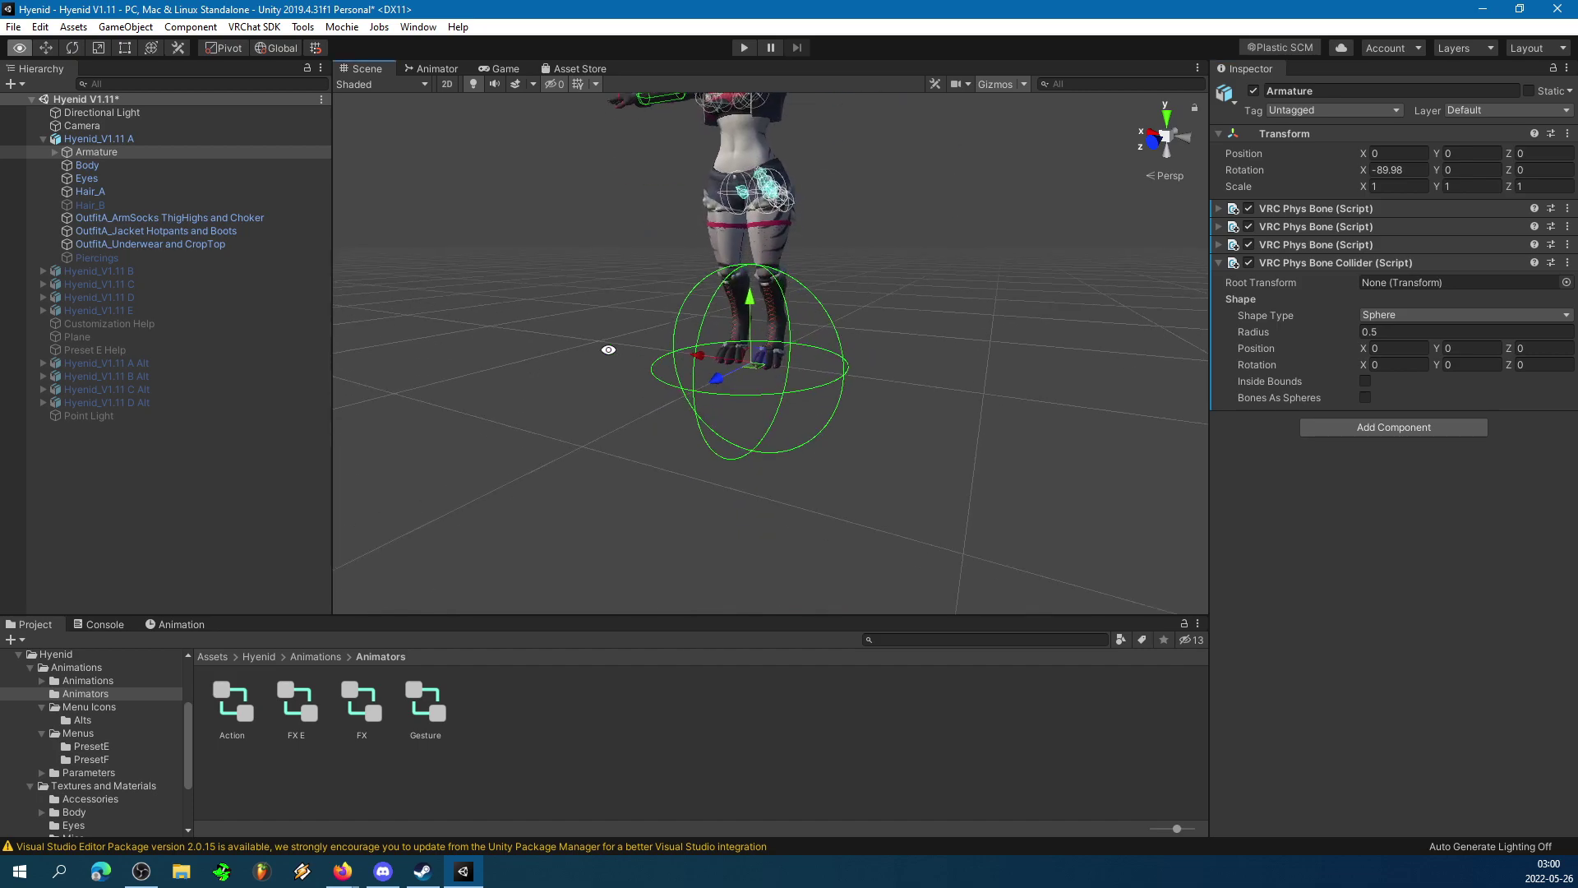
pyautogui.keyDown('alt'); pyautogui.moveTo(1051, 361); pyautogui.dragTo(909, 396); pyautogui.keyUp('alt')
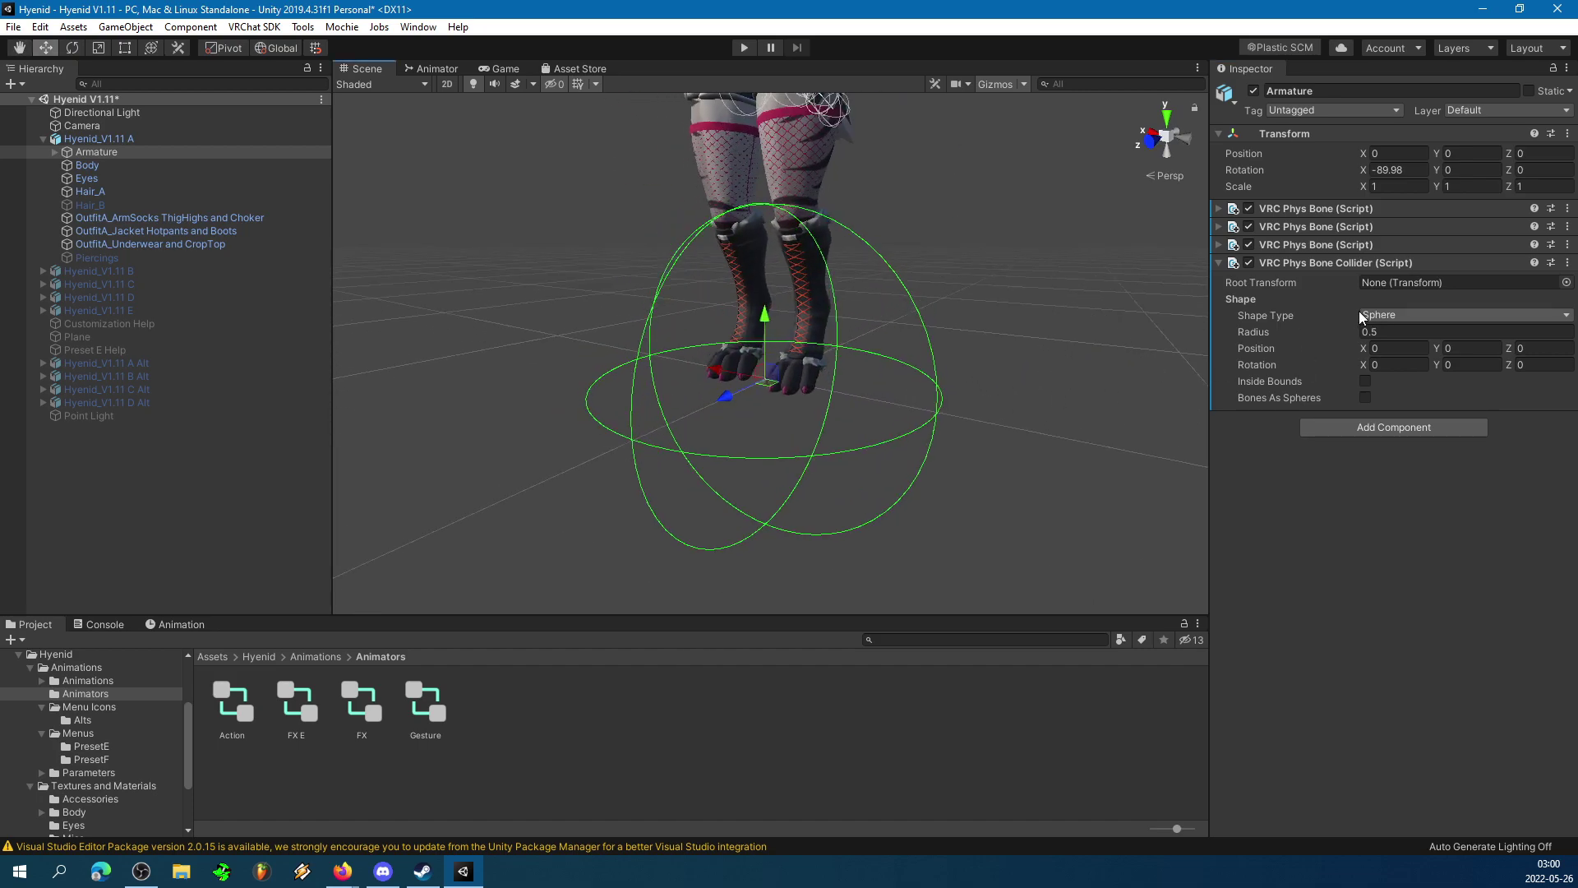
# Set the Armature collider's shape type to Plane and its X rotation to 90 so it lies flat under the feet.
pyautogui.click(1392, 314)
pyautogui.click(1393, 354)
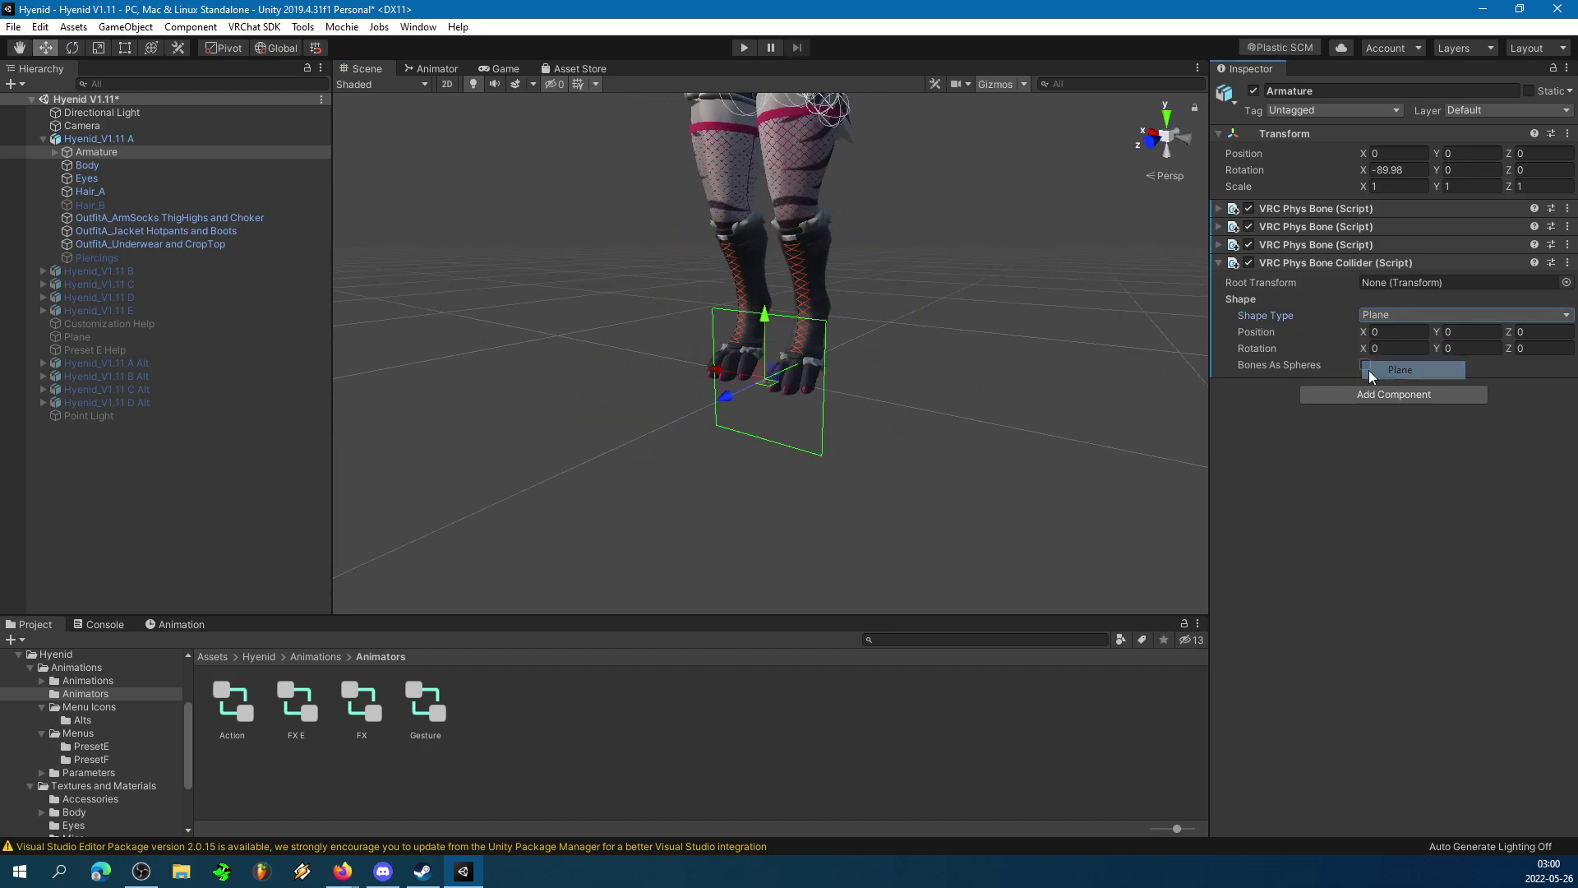
pyautogui.keyDown('alt'); pyautogui.moveTo(978, 378); pyautogui.dragTo(835, 272); pyautogui.keyUp('alt')
pyautogui.click(1411, 349)
pyautogui.write('90')
pyautogui.moveTo(835, 271); pyautogui.dragTo(786, 348, button='middle')
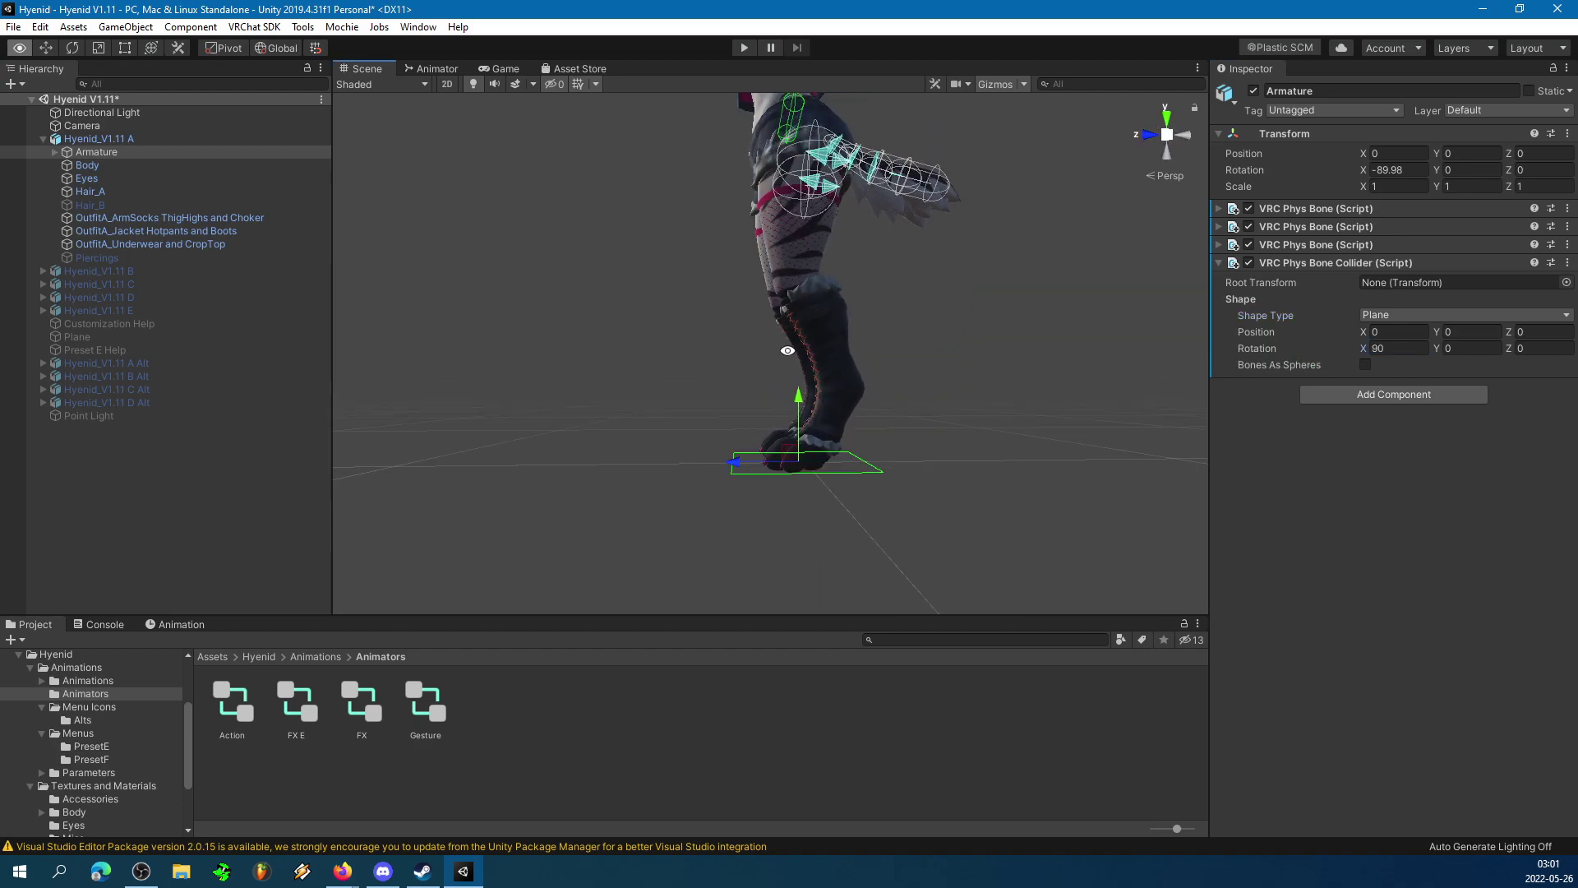
pyautogui.scroll(-3, 785, 349)
pyautogui.keyDown('alt'); pyautogui.moveTo(786, 353); pyautogui.dragTo(920, 444); pyautogui.keyUp('alt')
# Expand the Armature's thigh.L and thigh.R hierarchies down to the individual toe bones and focus on toe.L.
pyautogui.click(54, 152)
pyautogui.click(66, 165)
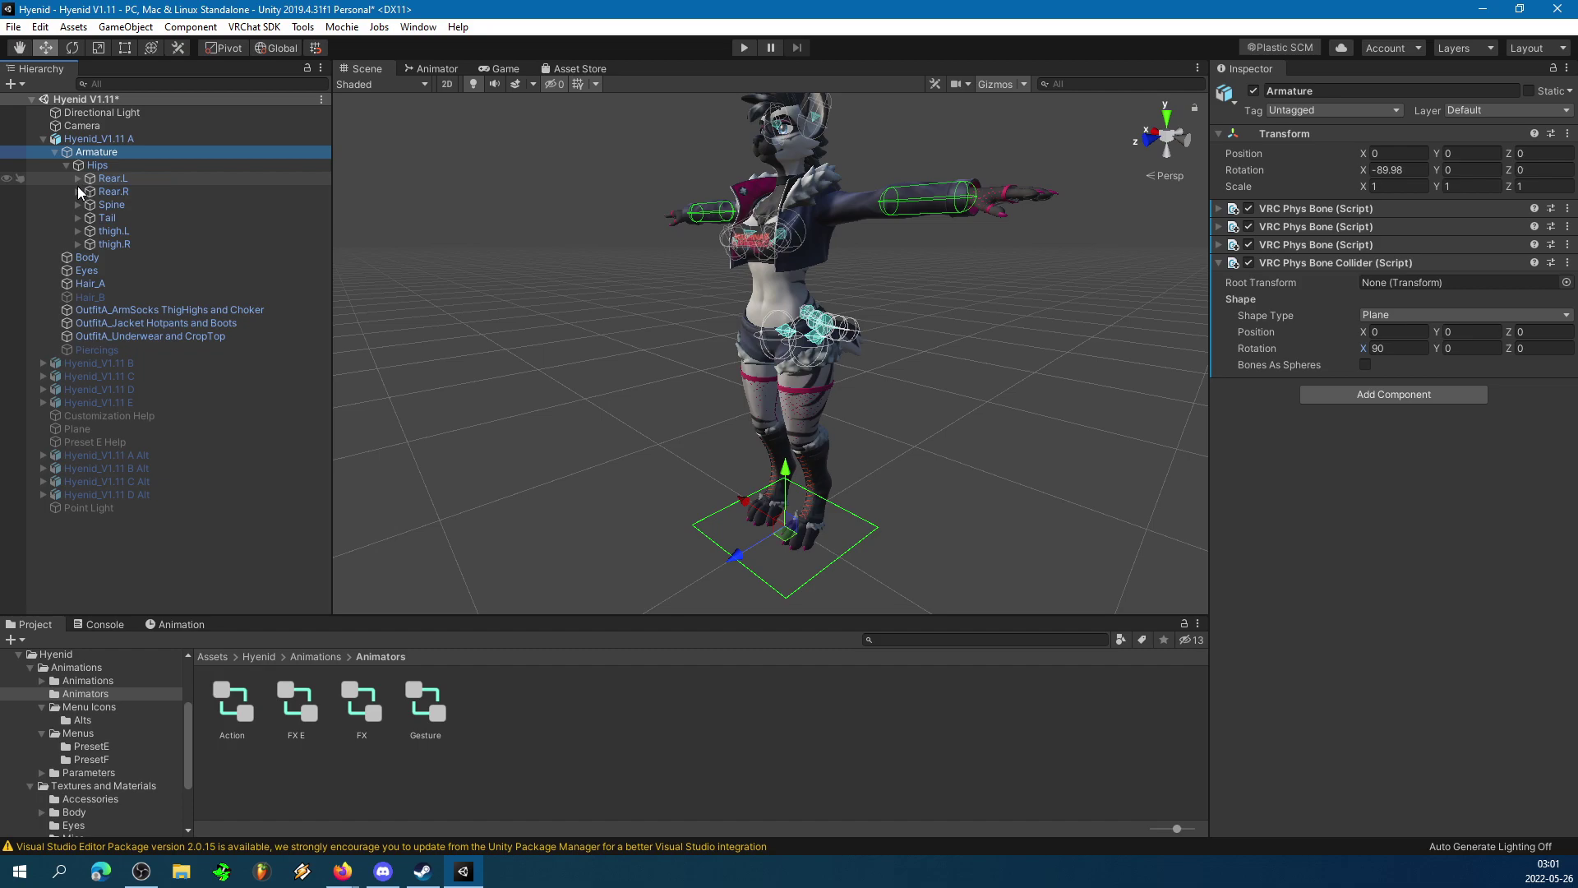
pyautogui.click(78, 230)
pyautogui.click(89, 244)
pyautogui.click(101, 257)
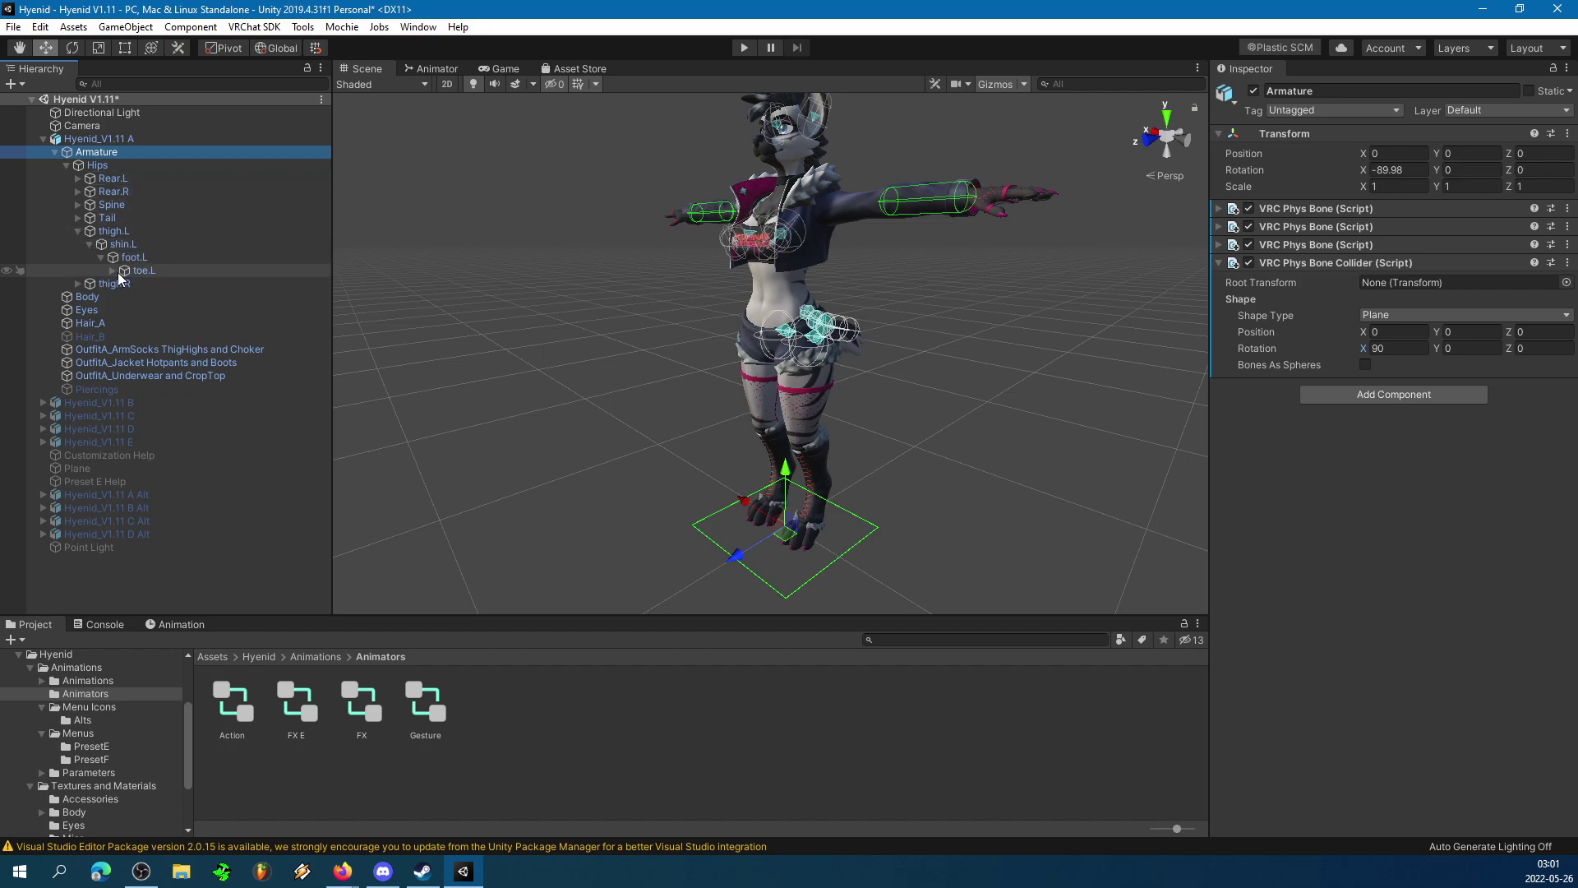
pyautogui.click(112, 270)
pyautogui.click(150, 271)
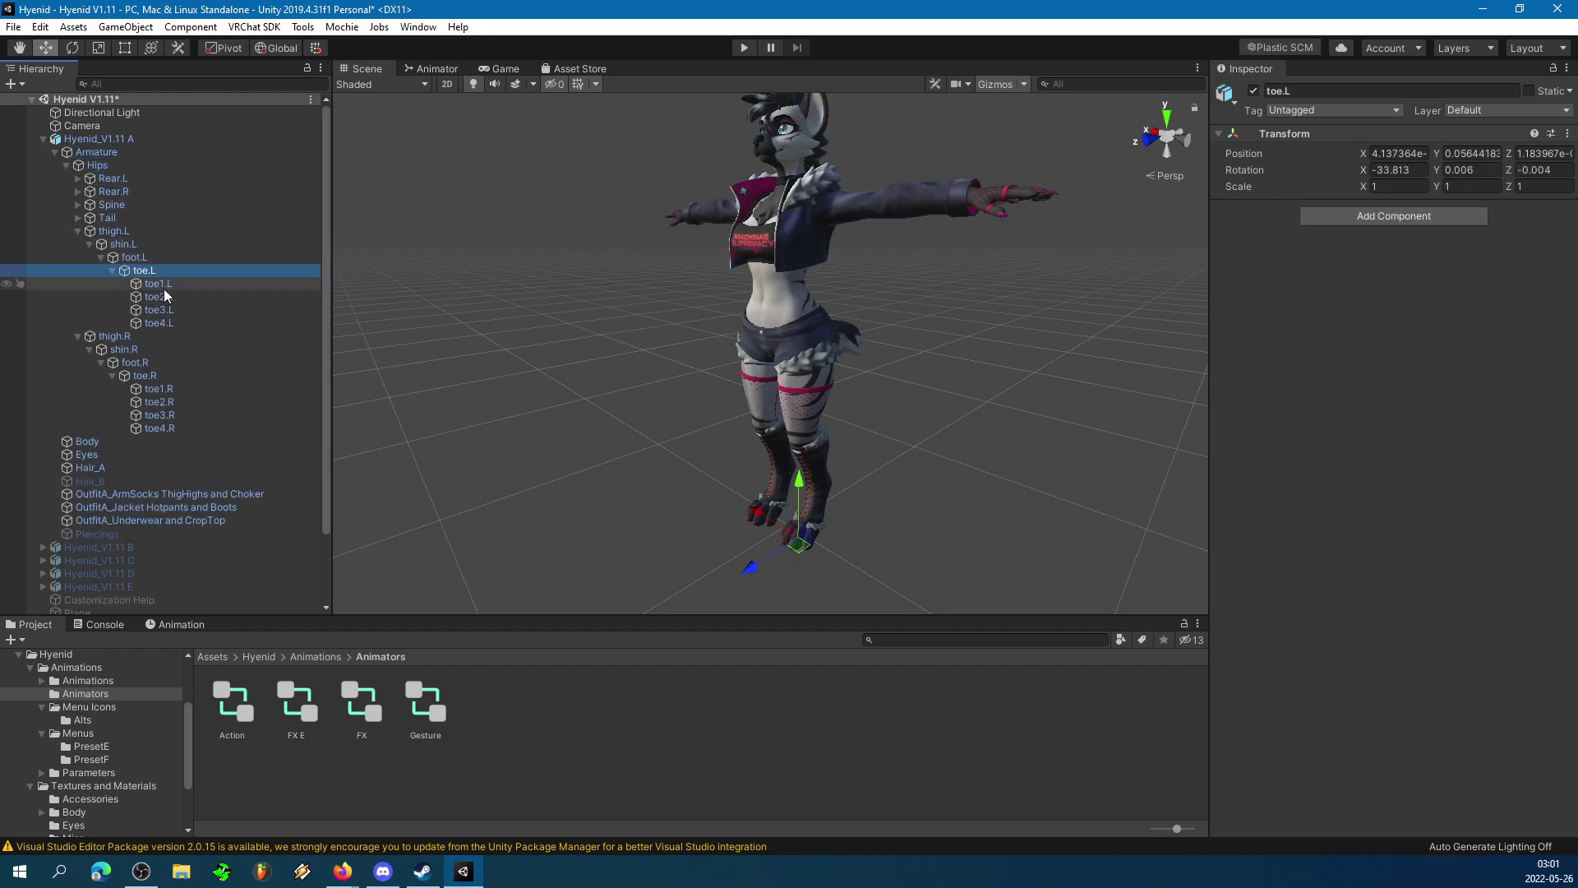
pyautogui.click(165, 283)
pyautogui.click(145, 270)
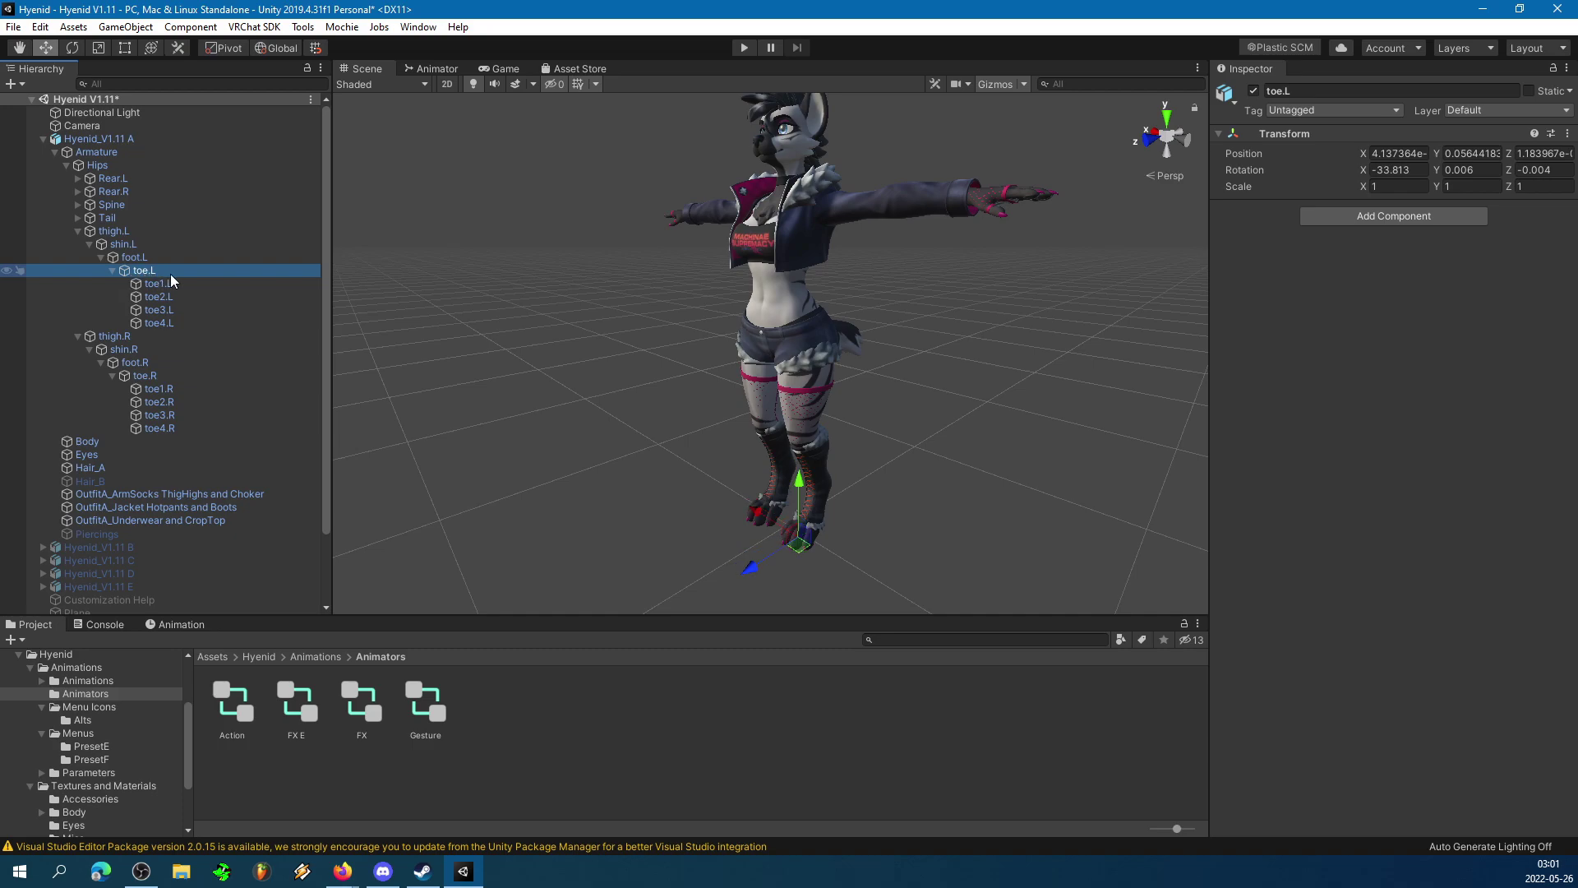
pyautogui.press('f')
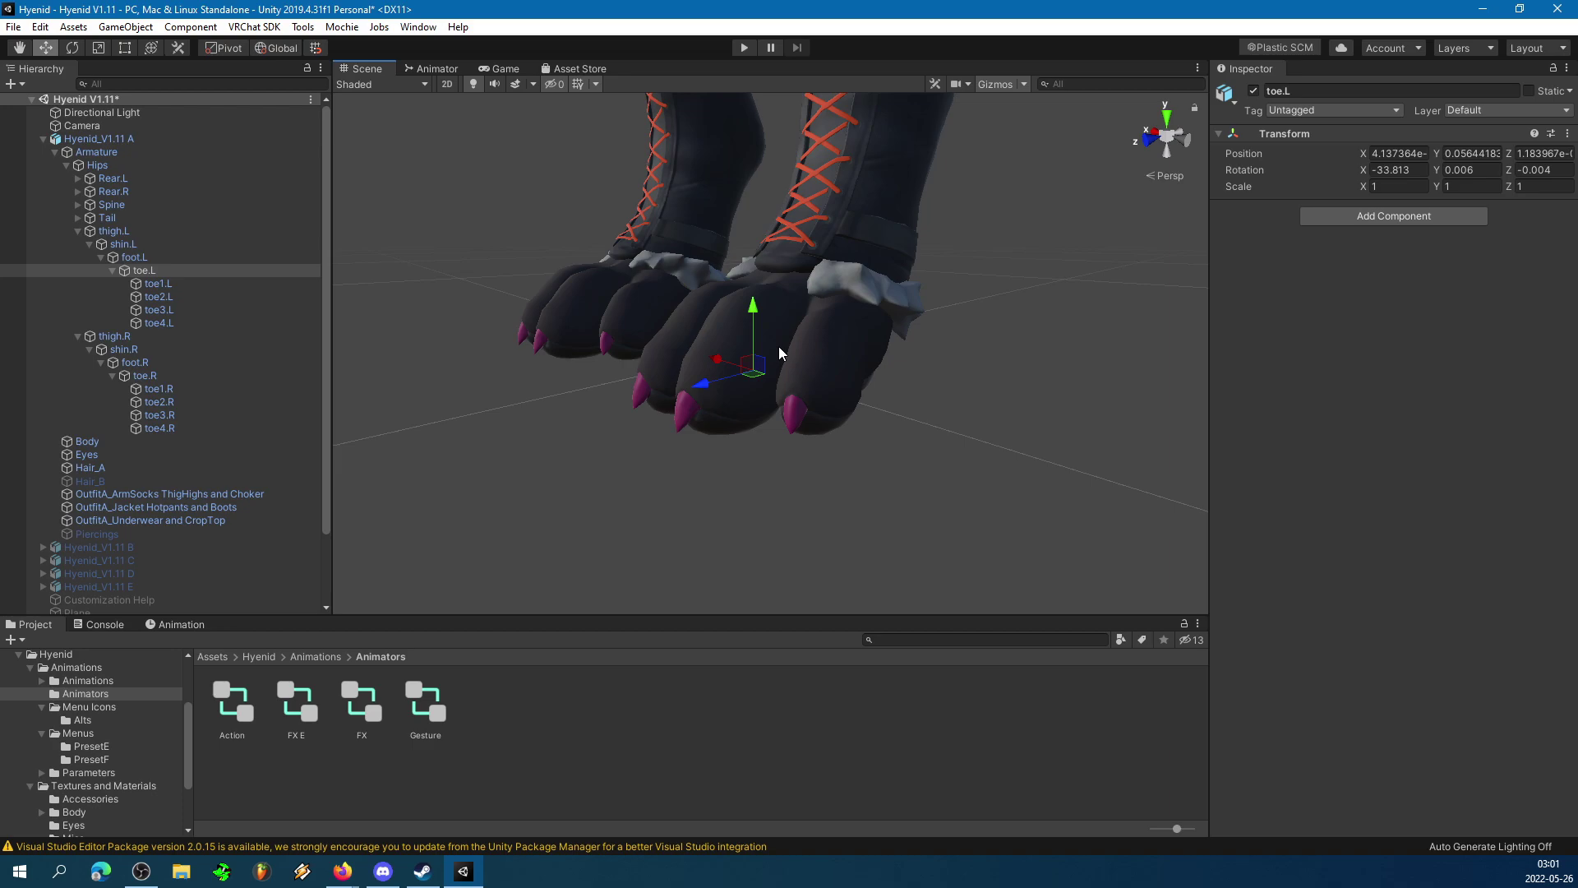
# Add a VRC Phys Bone component to the toe4.L bone.
pyautogui.click(165, 324)
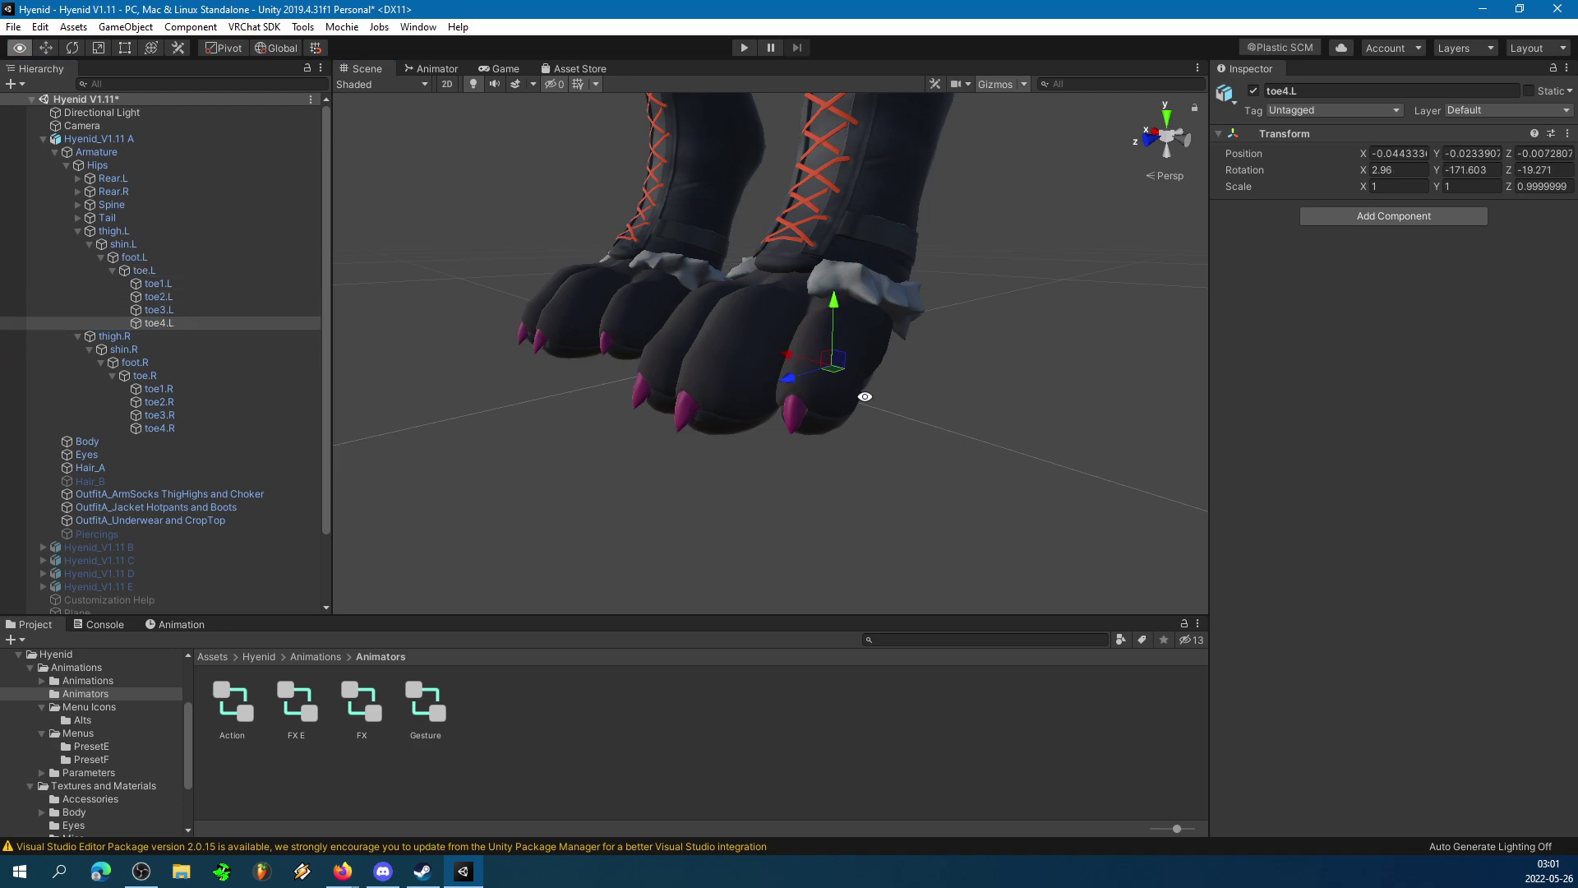
pyautogui.keyDown('alt'); pyautogui.moveTo(864, 396); pyautogui.dragTo(258, 344); pyautogui.keyUp('alt')
pyautogui.keyDown('alt'); pyautogui.moveTo(871, 388); pyautogui.dragTo(883, 345); pyautogui.keyUp('alt')
pyautogui.click(1406, 216)
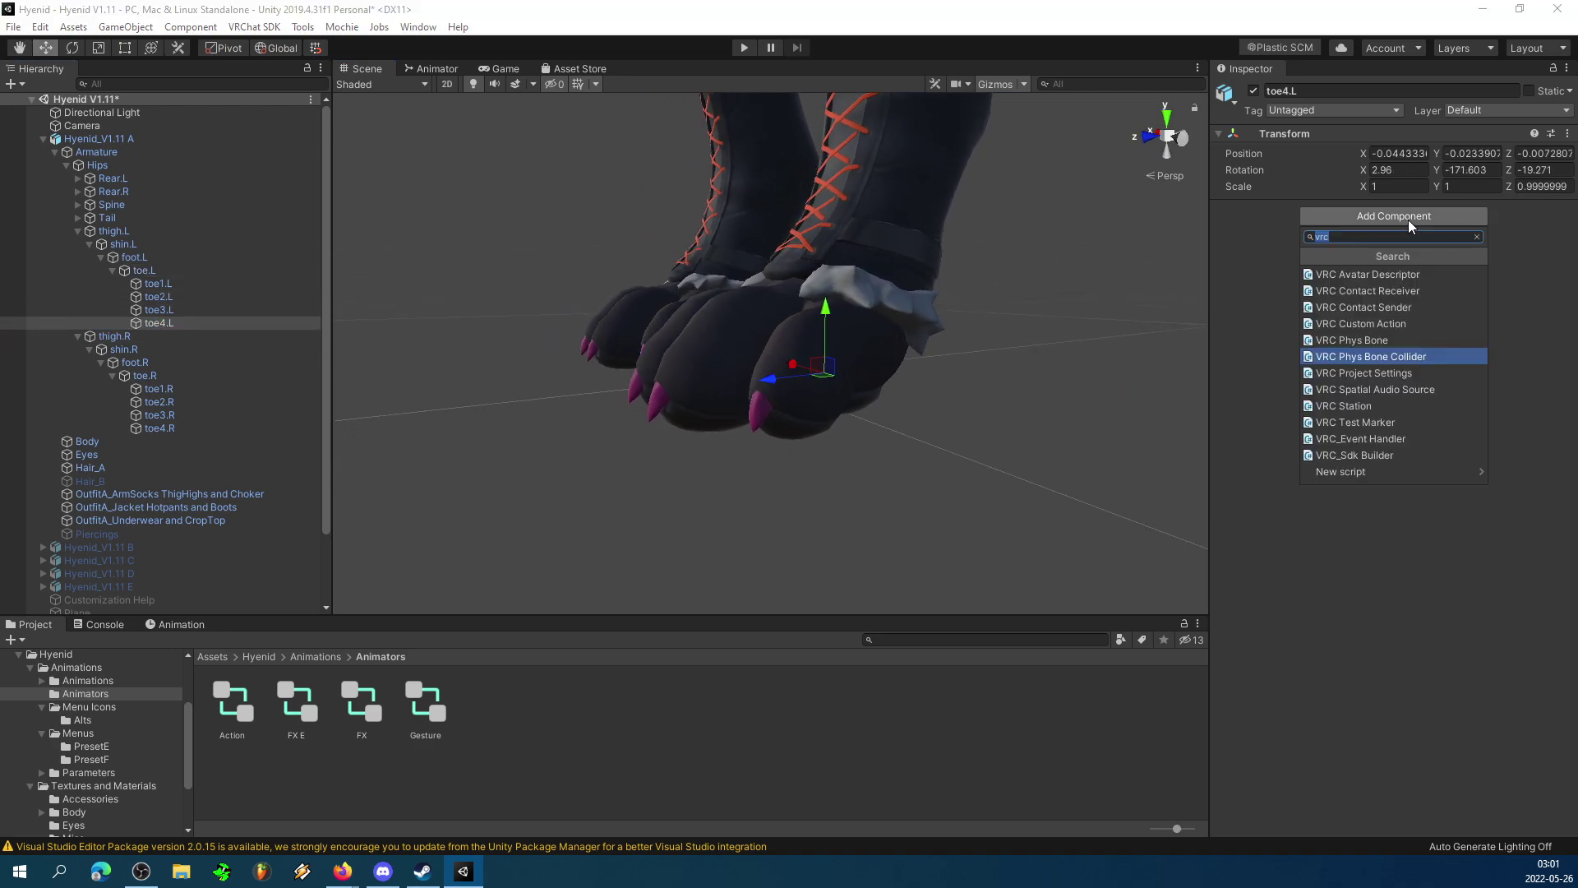
pyautogui.click(1359, 338)
pyautogui.keyDown('alt'); pyautogui.moveTo(860, 361); pyautogui.dragTo(769, 381); pyautogui.keyUp('alt')
# Set the Y endpoint position of the toe4.L Phys Bone to 0.05.
pyautogui.click(1484, 278)
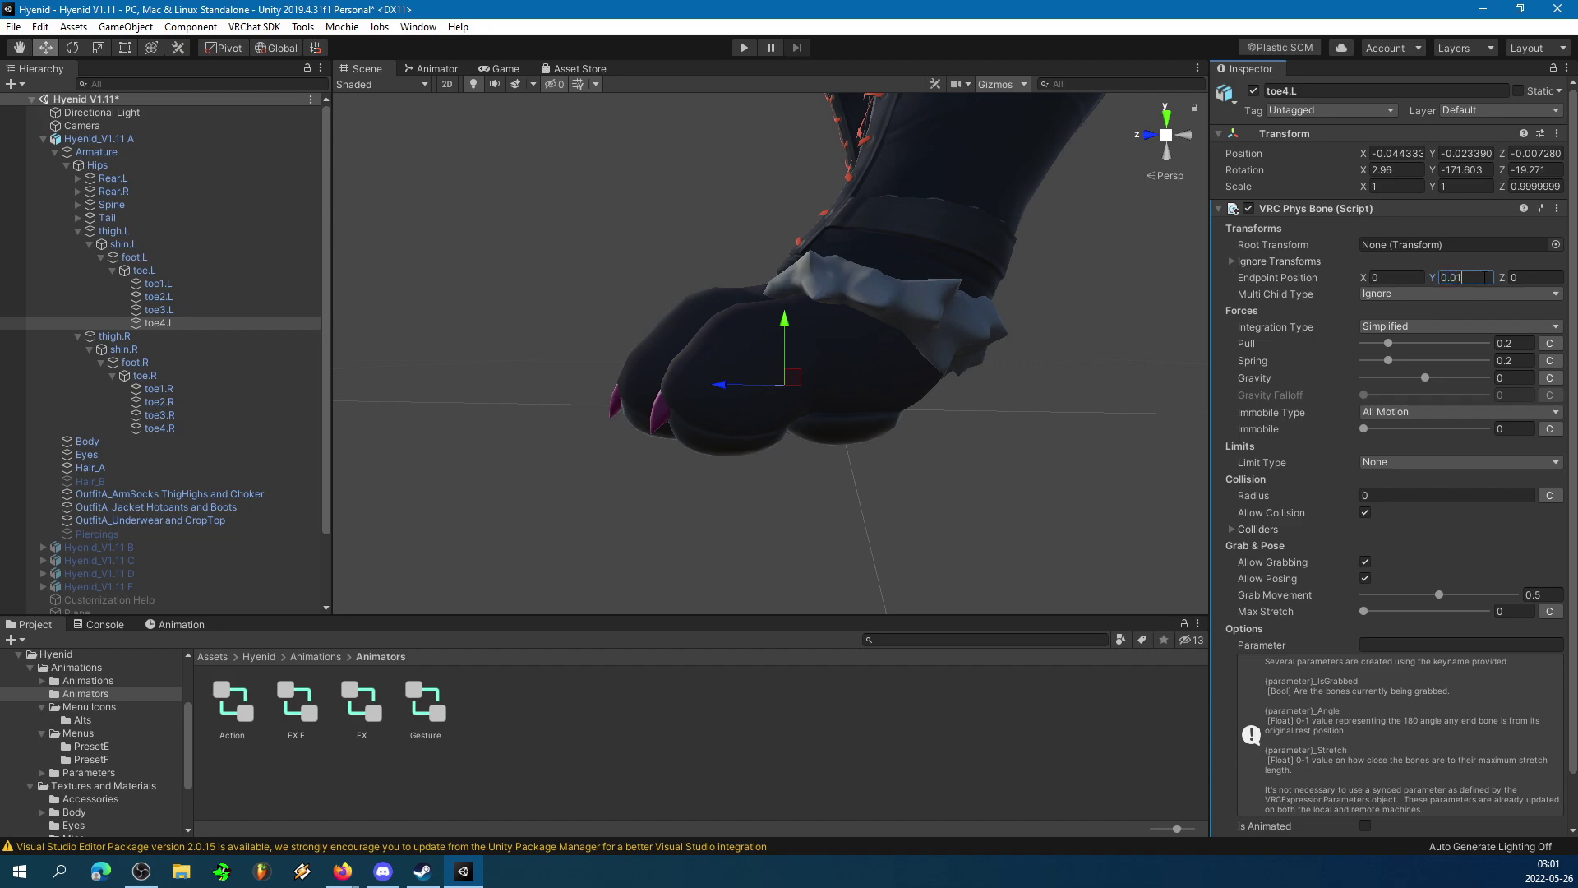
pyautogui.keyDown('alt'); pyautogui.moveTo(876, 322); pyautogui.dragTo(863, 397); pyautogui.keyUp('alt')
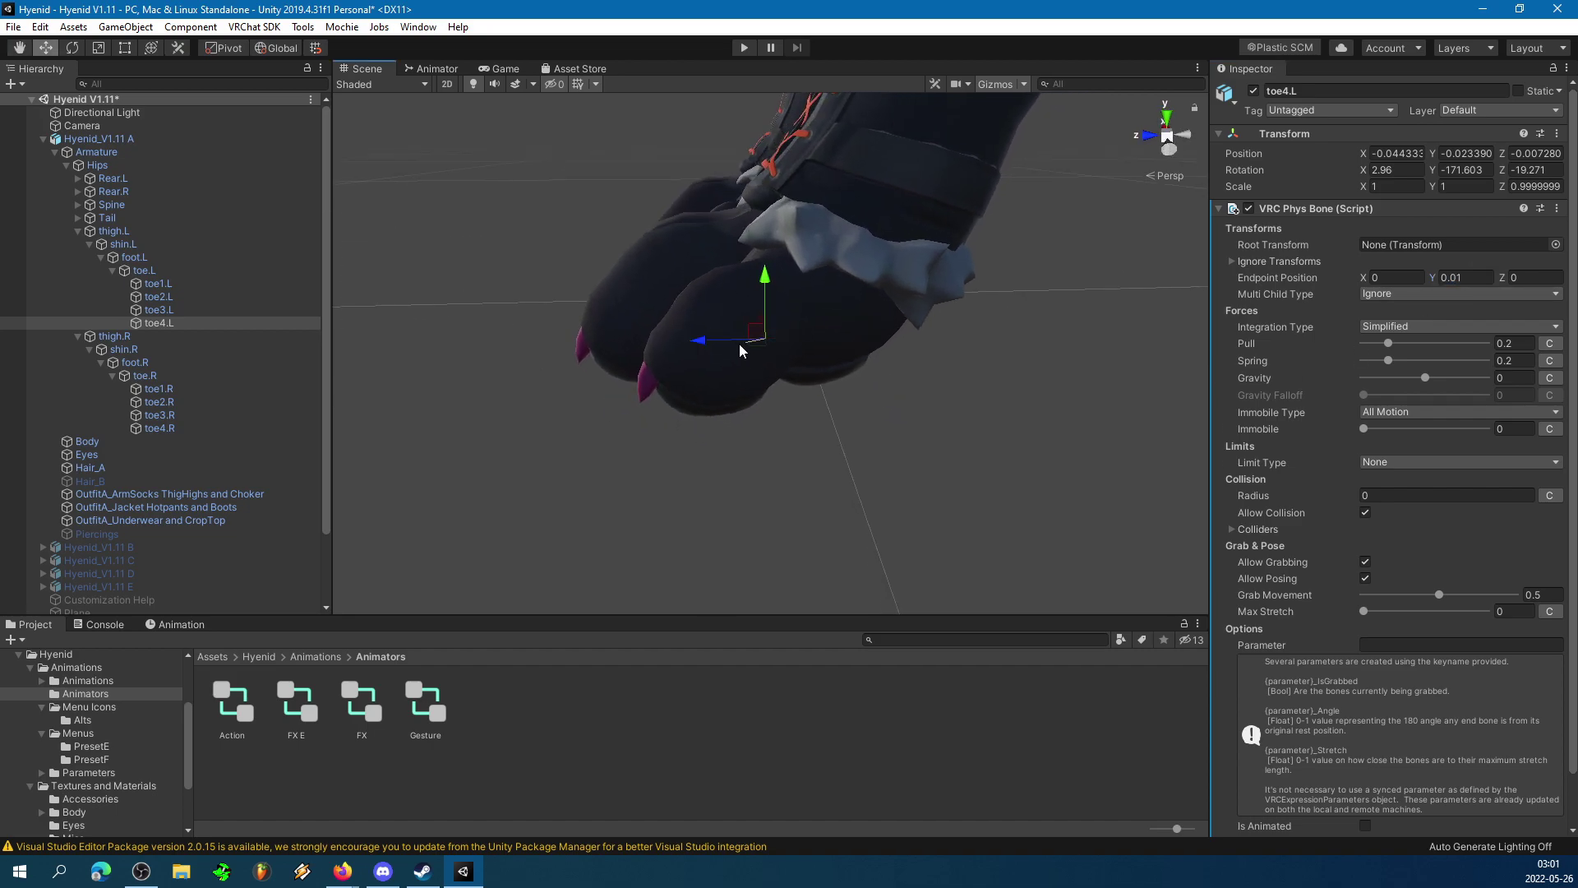
pyautogui.click(1455, 279)
# Set the collision radius of the toe4.L Phys Bone to 0.02 so the capsule fits the toe.
pyautogui.click(1435, 493)
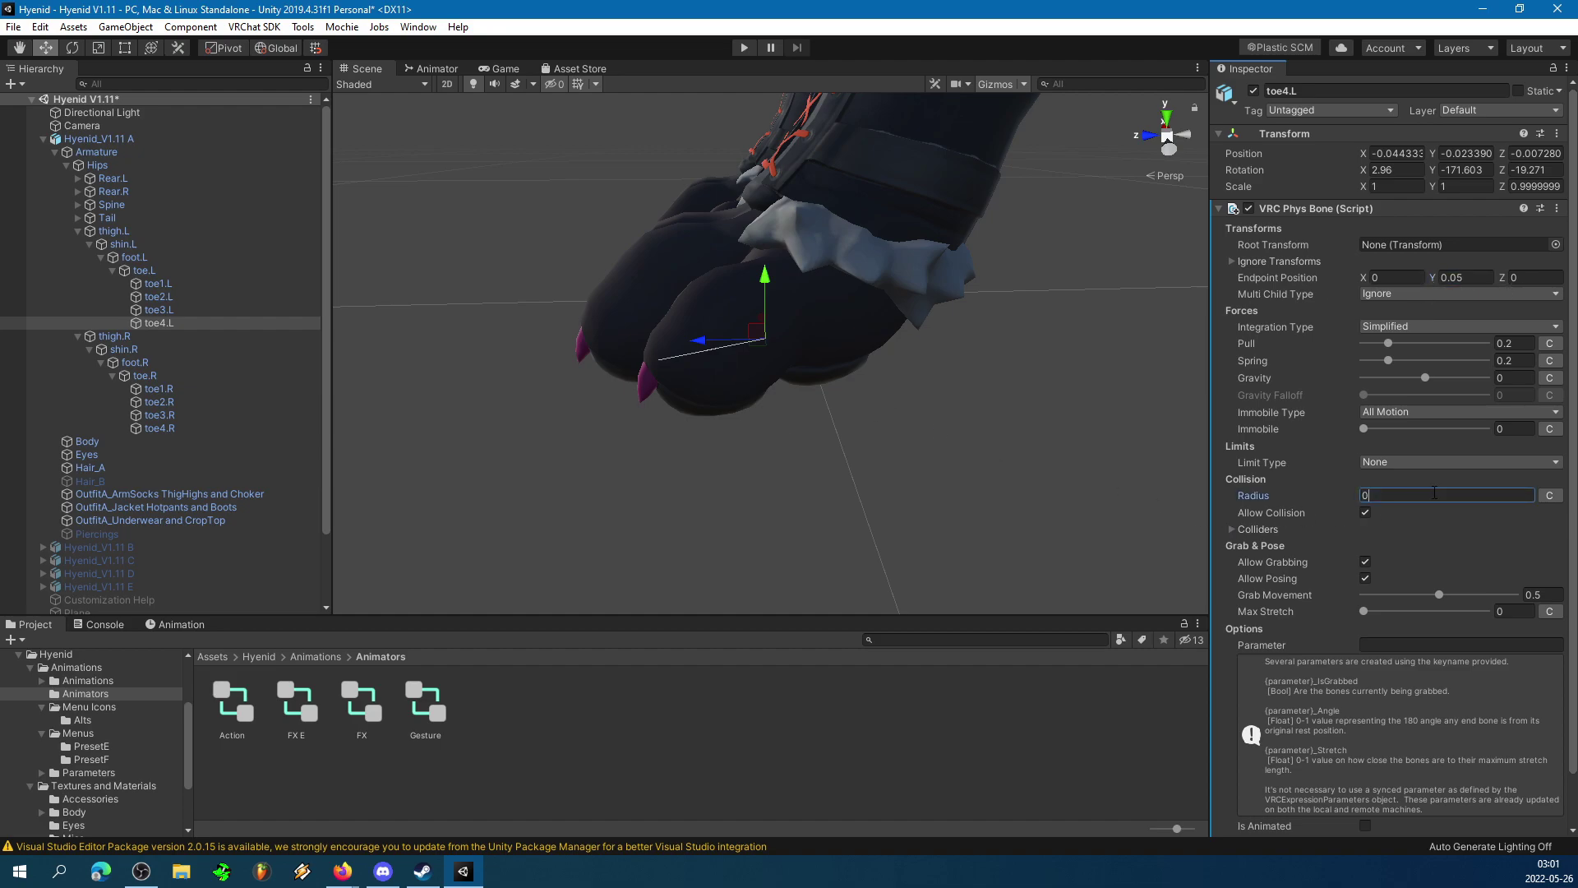
pyautogui.write('.00')
pyautogui.press('BackSpace')
pyautogui.write('3')
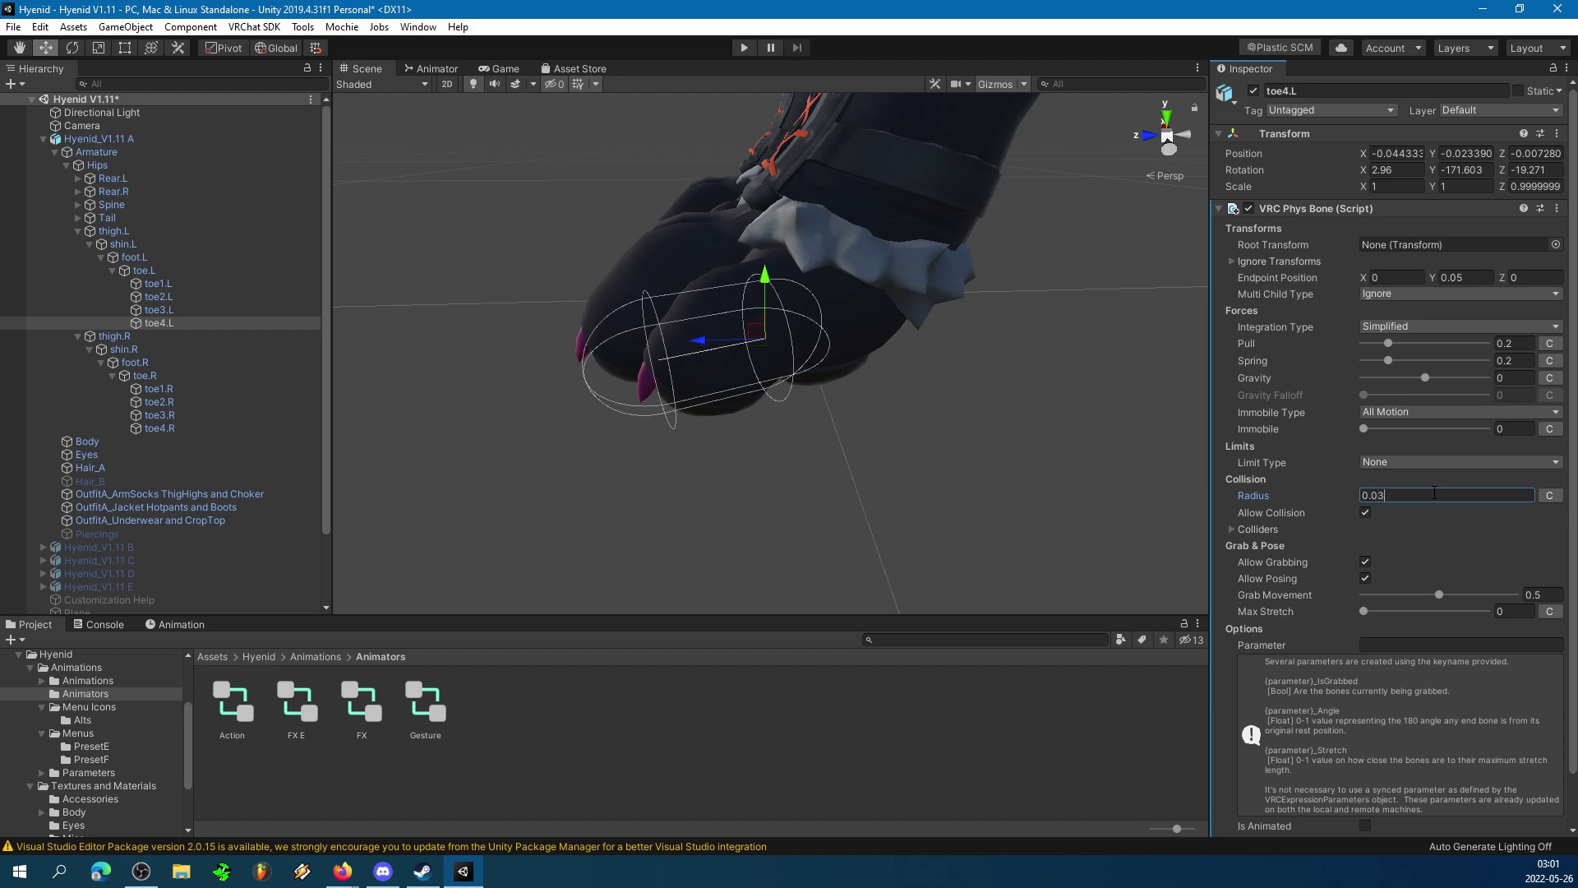
pyautogui.press('BackSpace')
pyautogui.write('2')
pyautogui.keyDown('alt'); pyautogui.moveTo(791, 353); pyautogui.dragTo(525, 302); pyautogui.keyUp('alt')
pyautogui.moveTo(857, 497); pyautogui.dragTo(857, 475, button='middle')
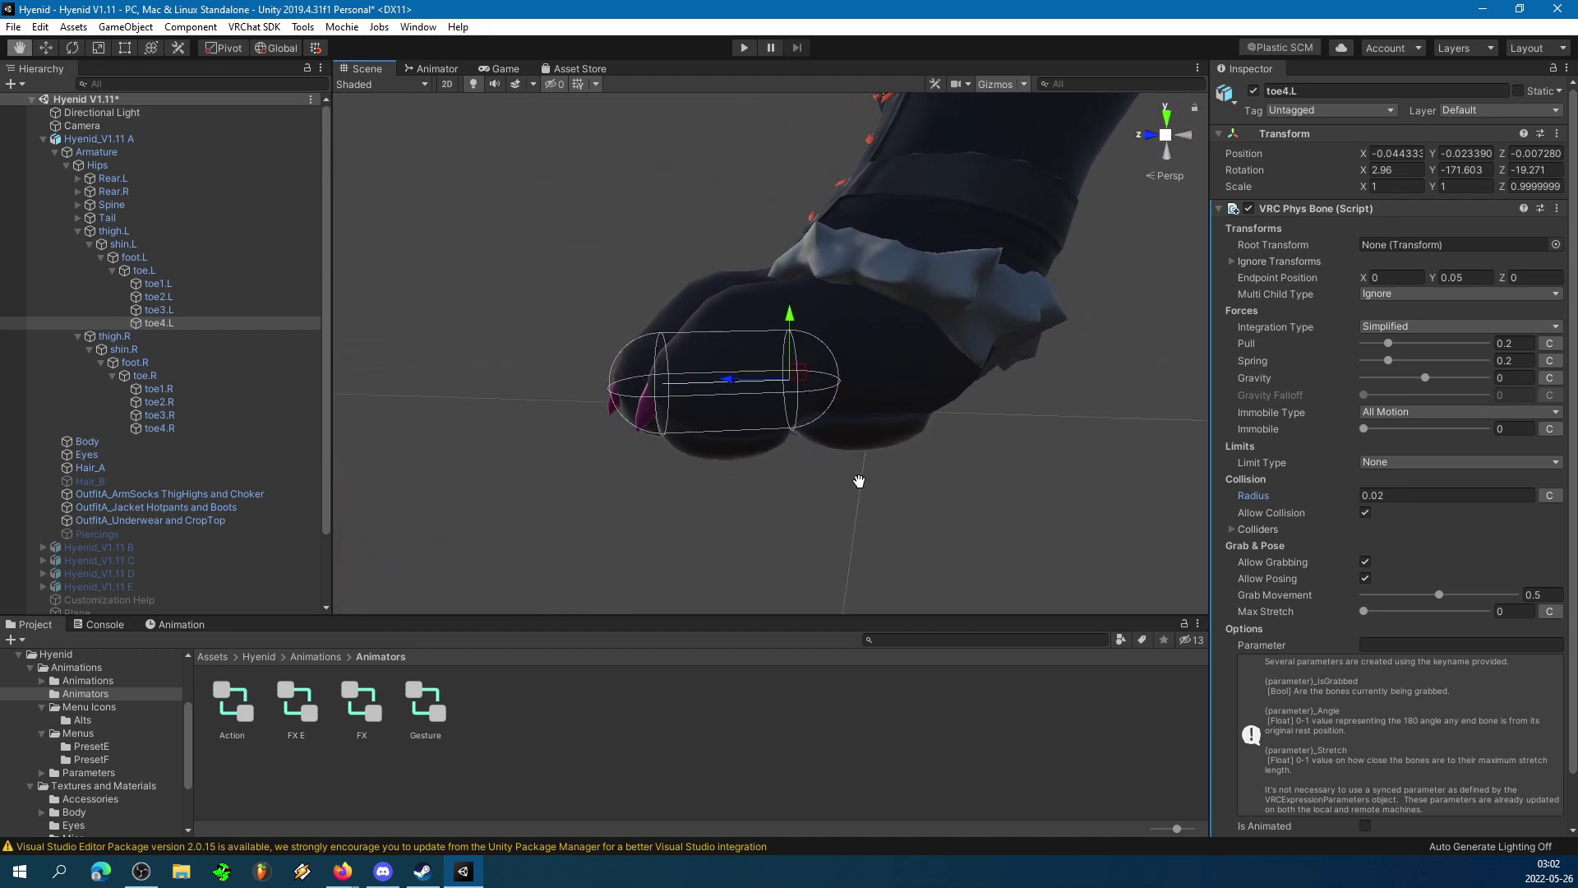
pyautogui.keyDown('alt'); pyautogui.moveTo(857, 475); pyautogui.dragTo(867, 482); pyautogui.keyUp('alt')
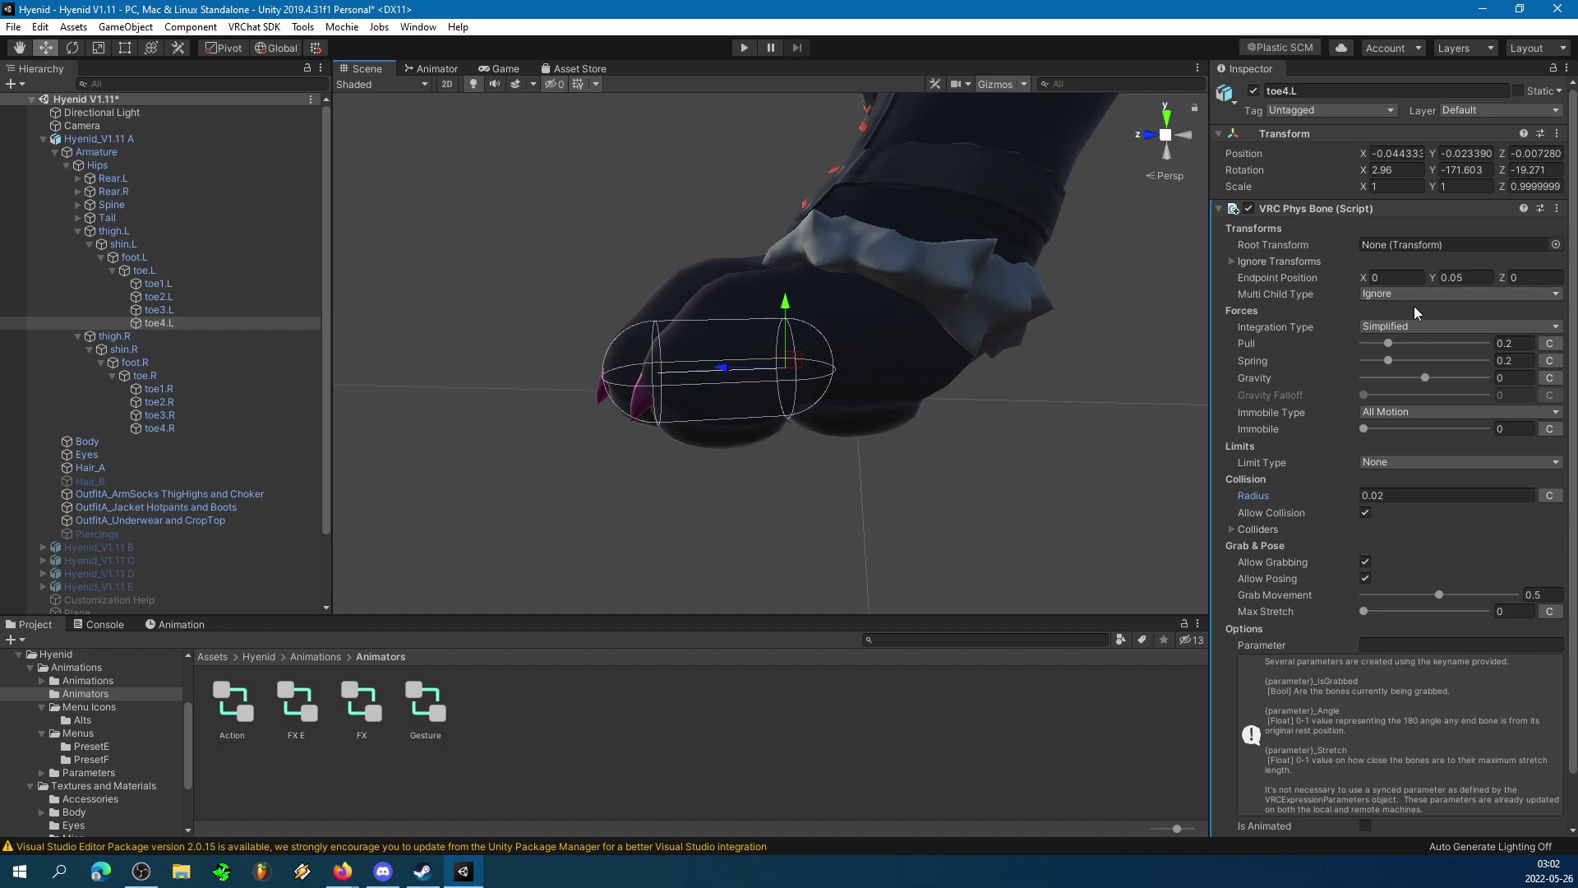
# Raise the toe4.L Phys Bone's Pull to about 0.509 and its Immobile value to 1.
pyautogui.moveTo(1388, 343); pyautogui.dragTo(1427, 343)
pyautogui.moveTo(1372, 432); pyautogui.dragTo(1432, 434)
pyautogui.keyDown('alt'); pyautogui.moveTo(893, 345); pyautogui.dragTo(948, 364); pyautogui.keyUp('alt')
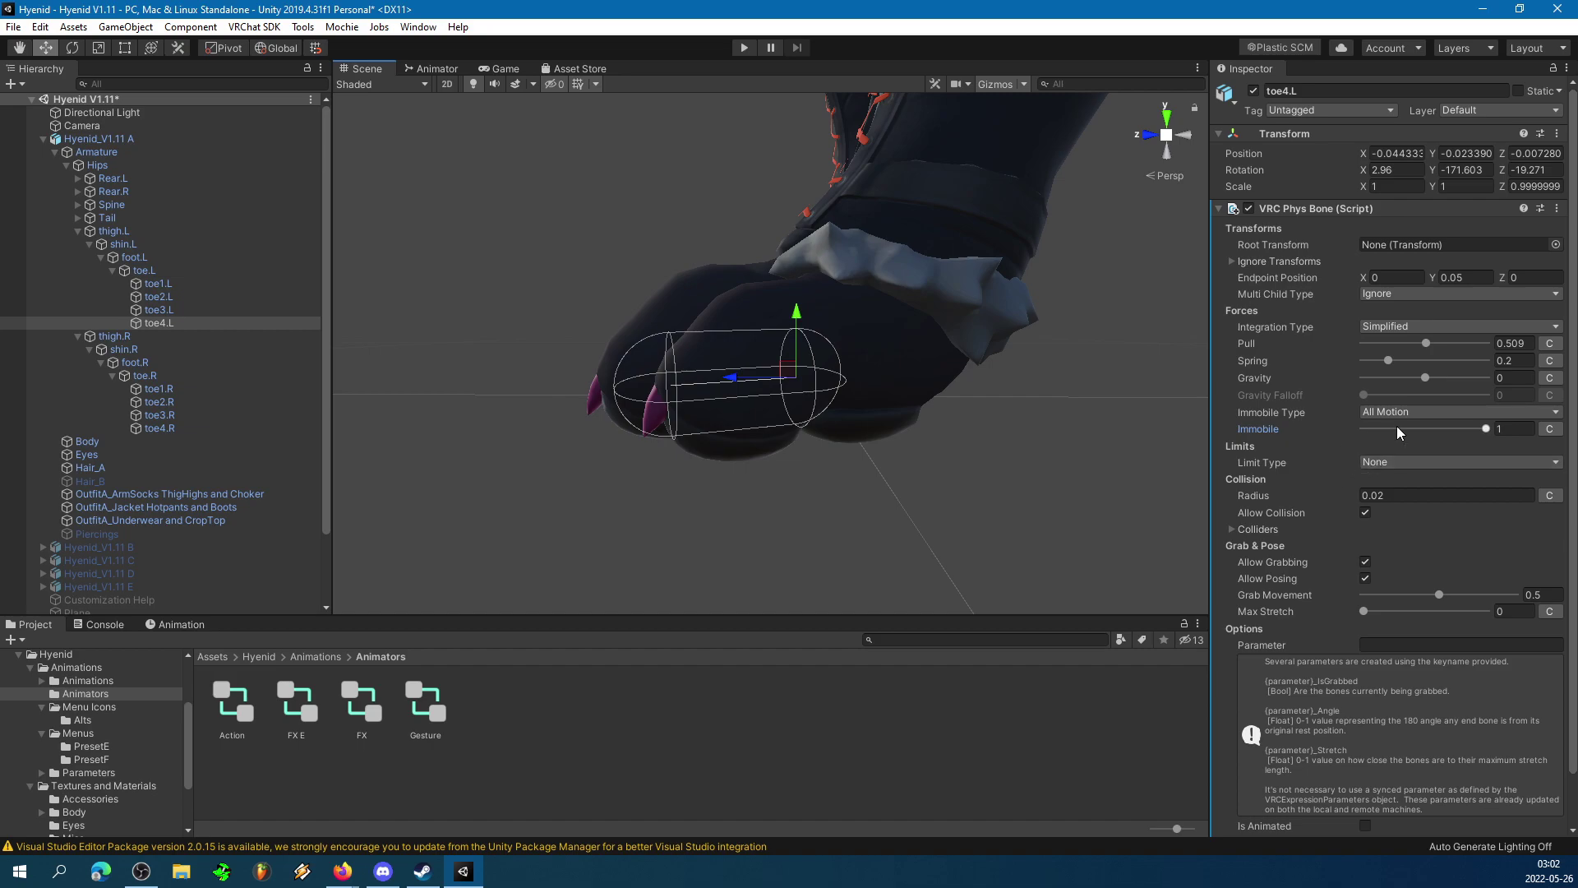
# Limit the toe4.L Phys Bone with the Hinge limit type and a max angle of 90.
pyautogui.click(1413, 463)
pyautogui.click(1411, 516)
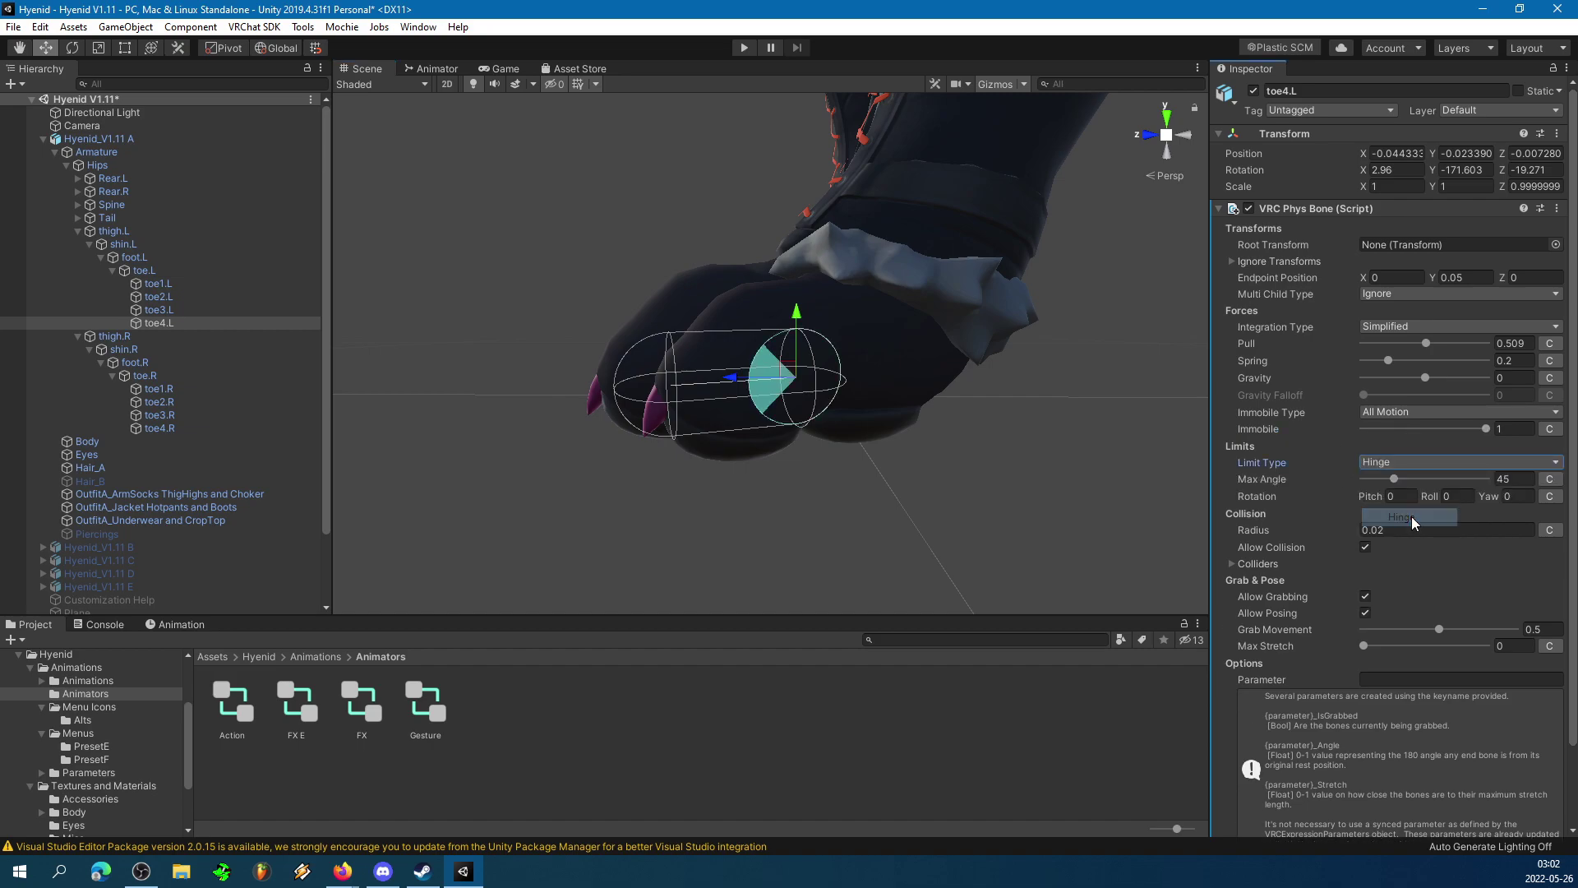
pyautogui.click(1412, 461)
pyautogui.click(1410, 498)
pyautogui.click(1407, 464)
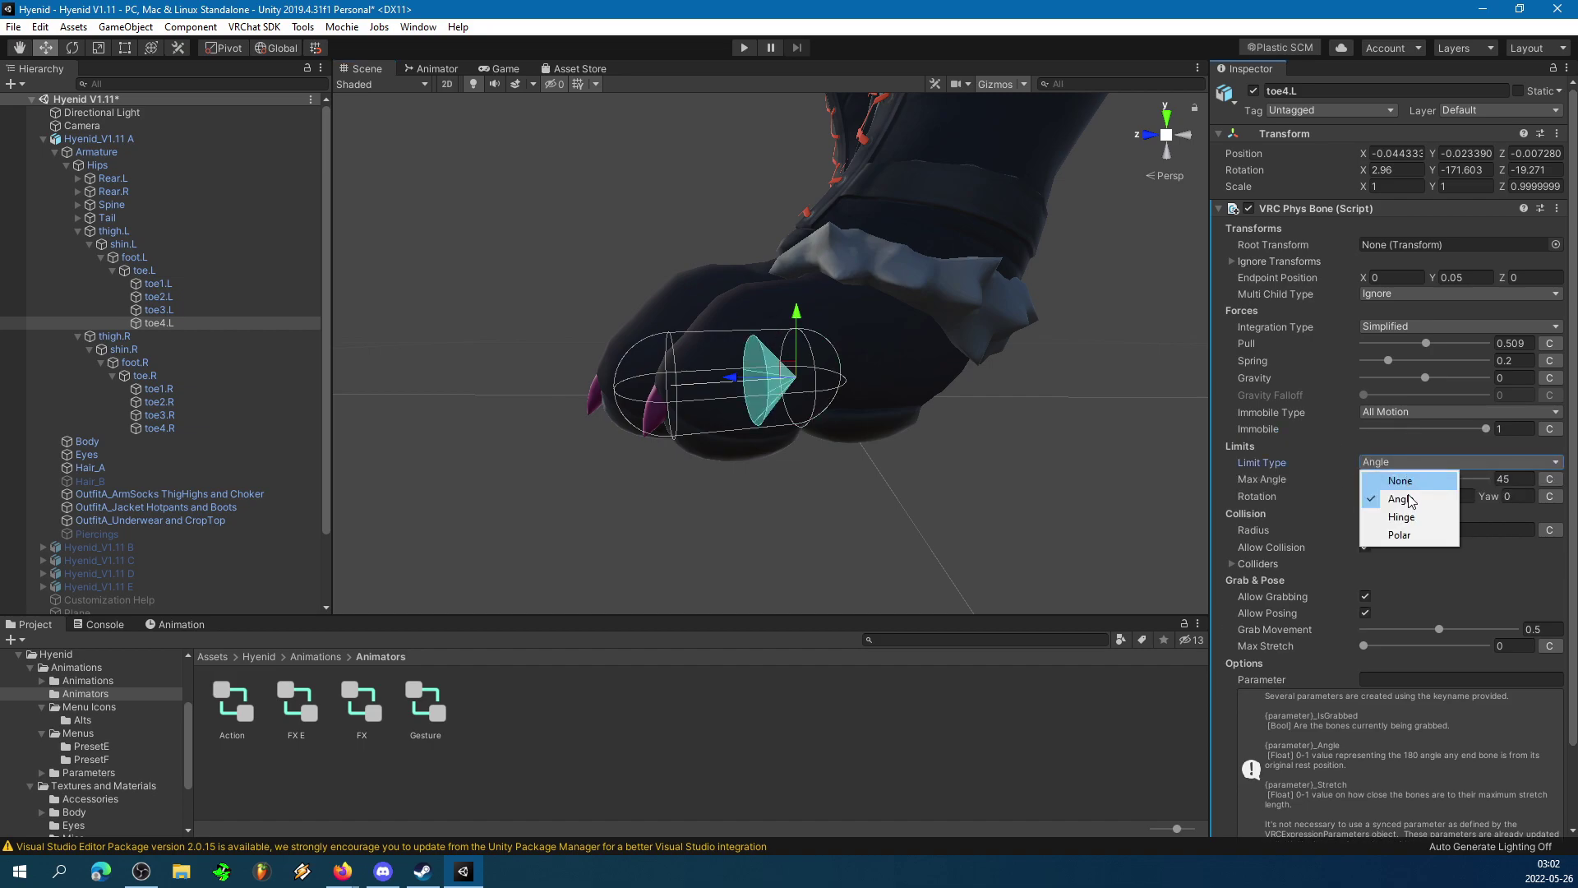
pyautogui.click(1401, 516)
pyautogui.keyDown('alt'); pyautogui.moveTo(959, 471); pyautogui.dragTo(920, 462); pyautogui.keyUp('alt')
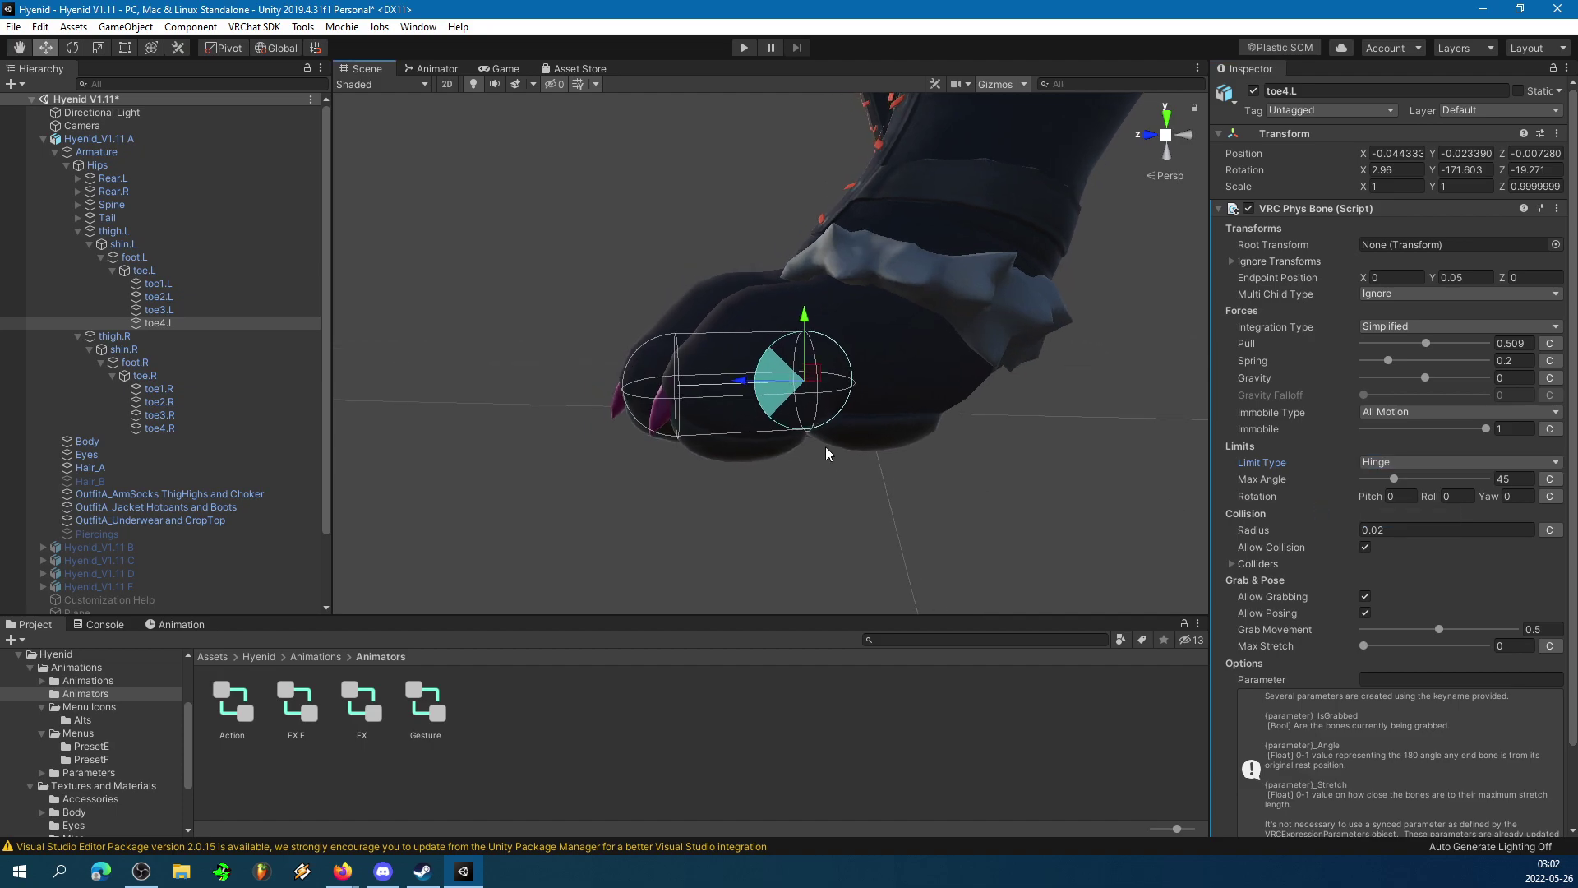
pyautogui.keyDown('alt'); pyautogui.moveTo(827, 453); pyautogui.dragTo(891, 452); pyautogui.keyUp('alt')
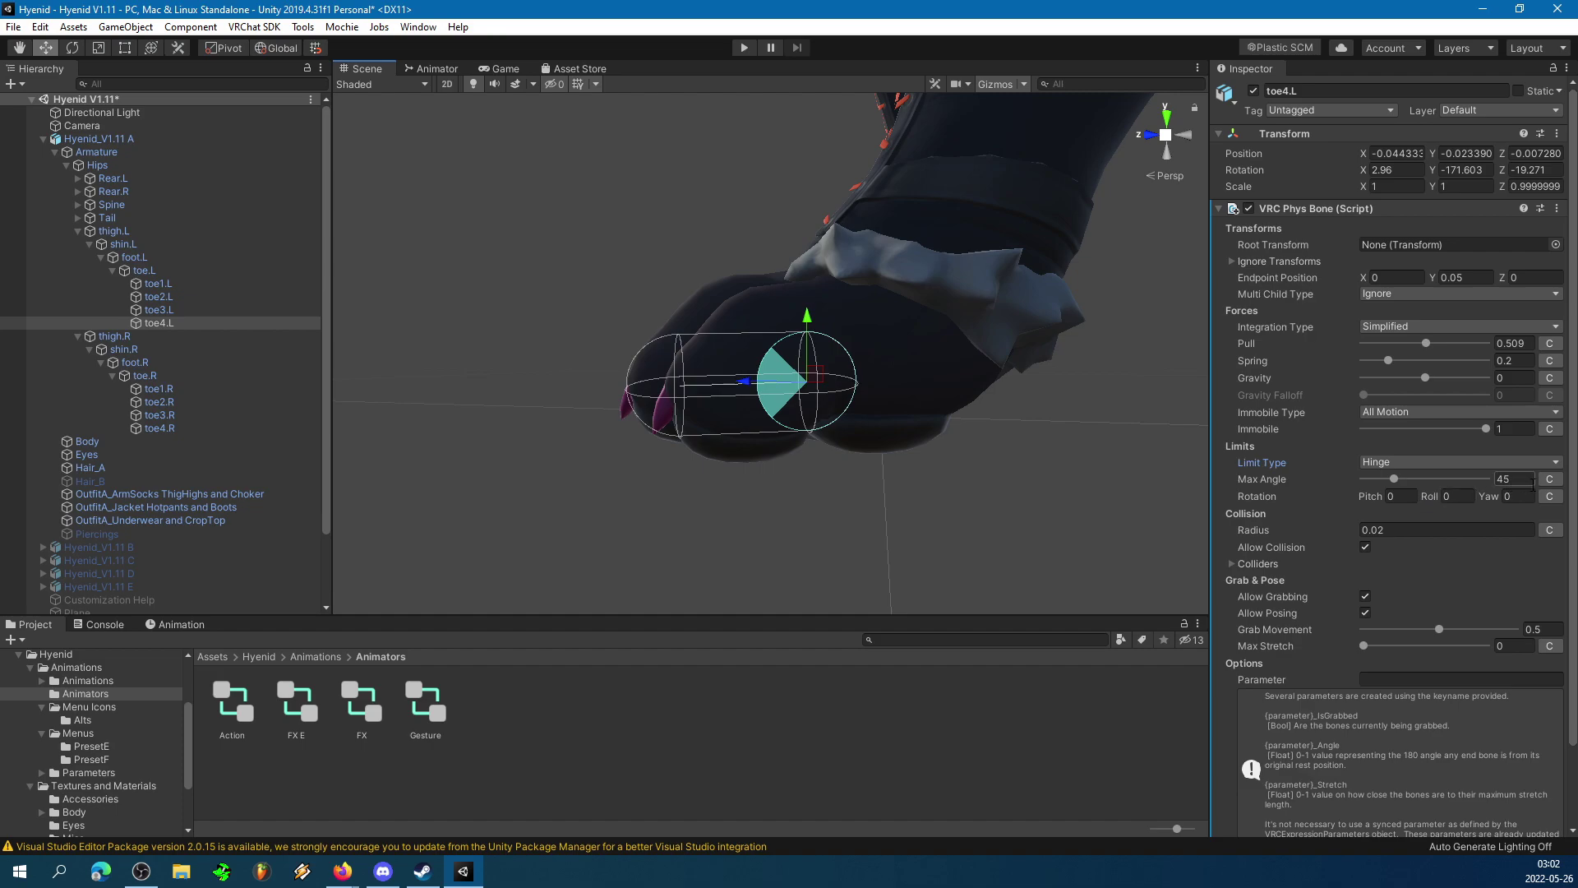
pyautogui.click(1508, 479)
pyautogui.write('90')
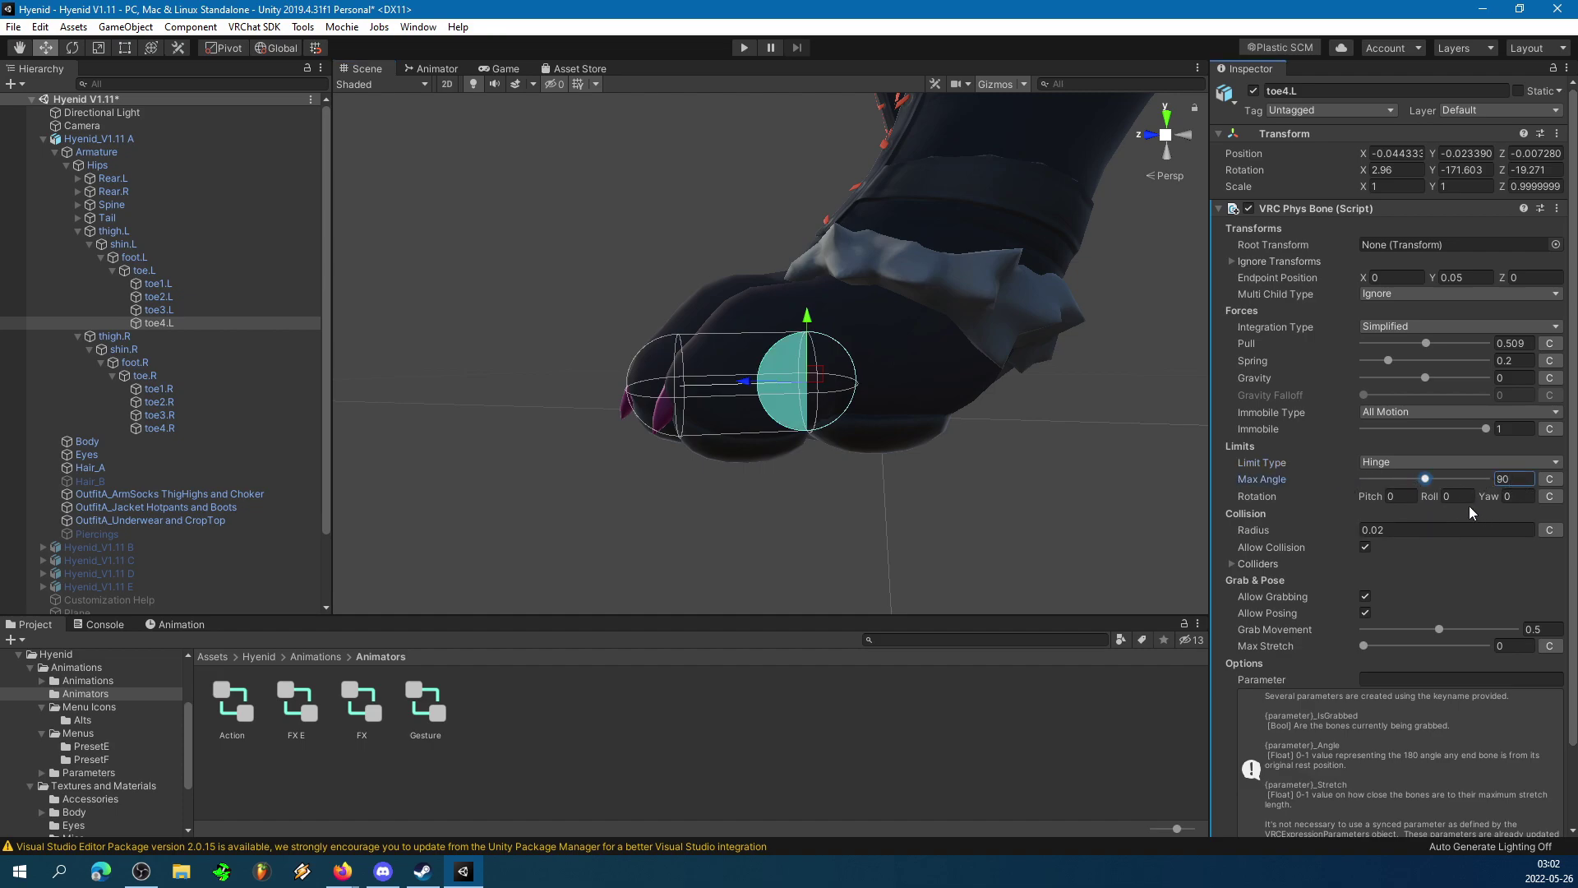
pyautogui.keyDown('alt'); pyautogui.moveTo(879, 444); pyautogui.dragTo(899, 446); pyautogui.keyUp('alt')
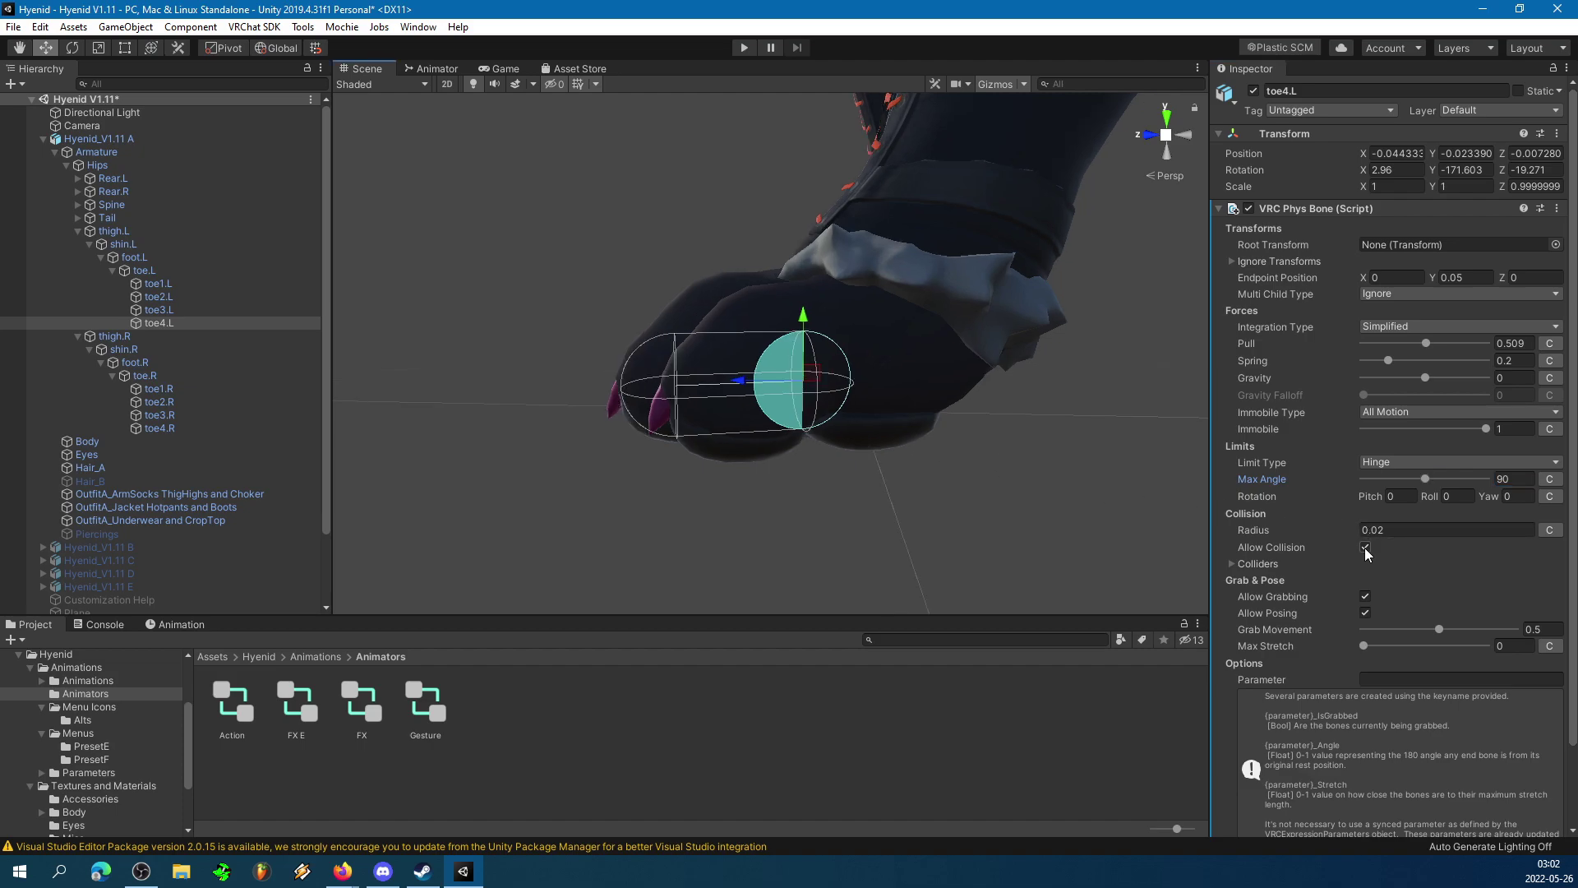
# Give the toe4.L Phys Bone one collider entry and assign the Armature's plane collider to it.
pyautogui.click(1231, 564)
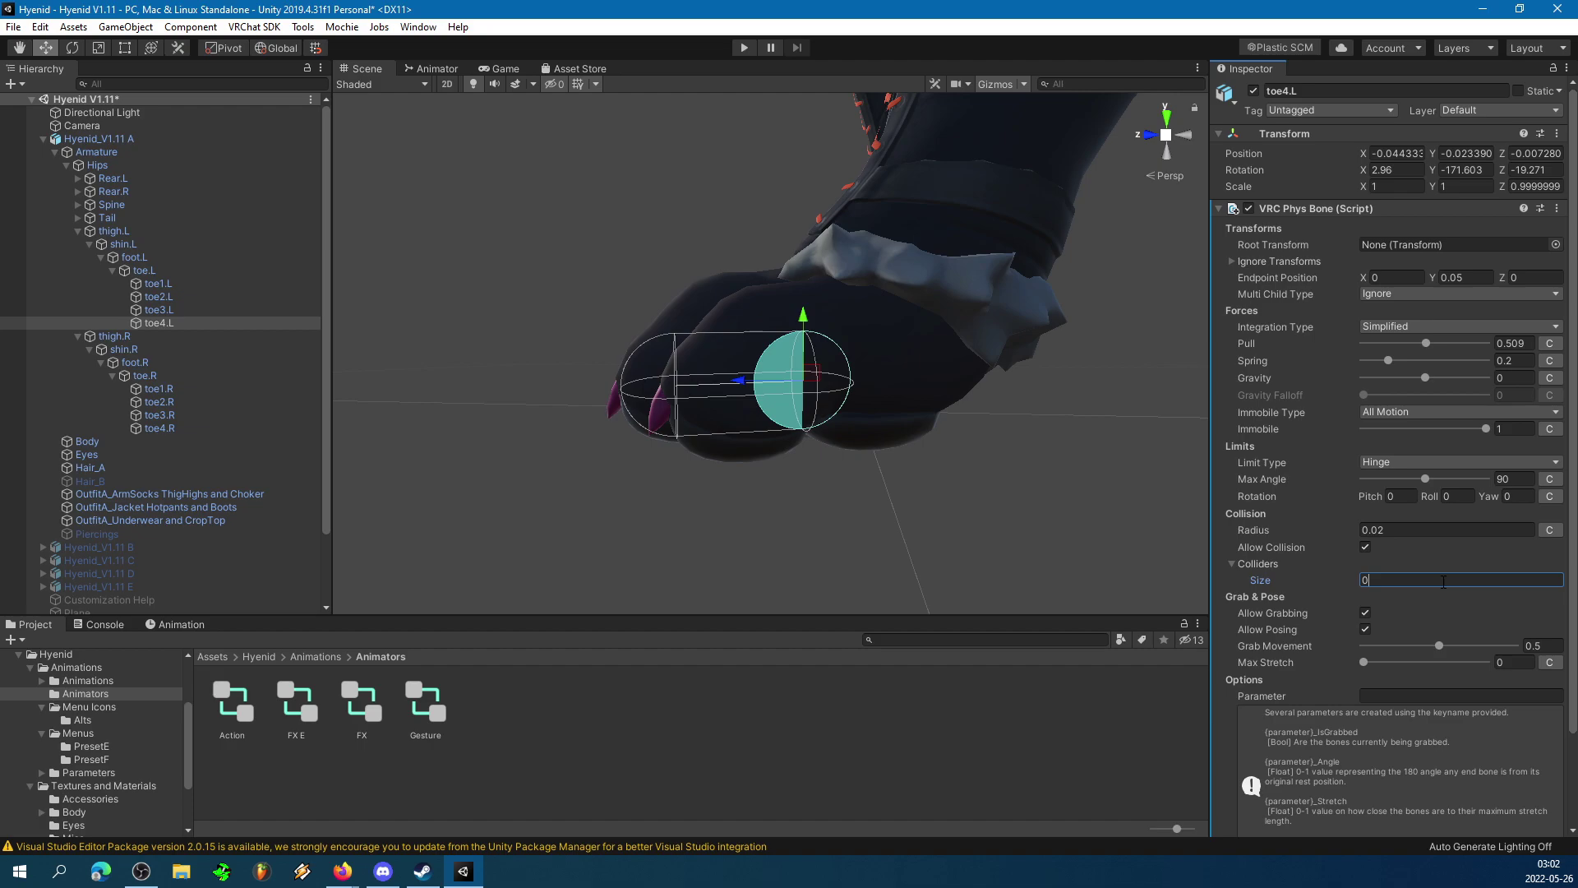
pyautogui.press('Return')
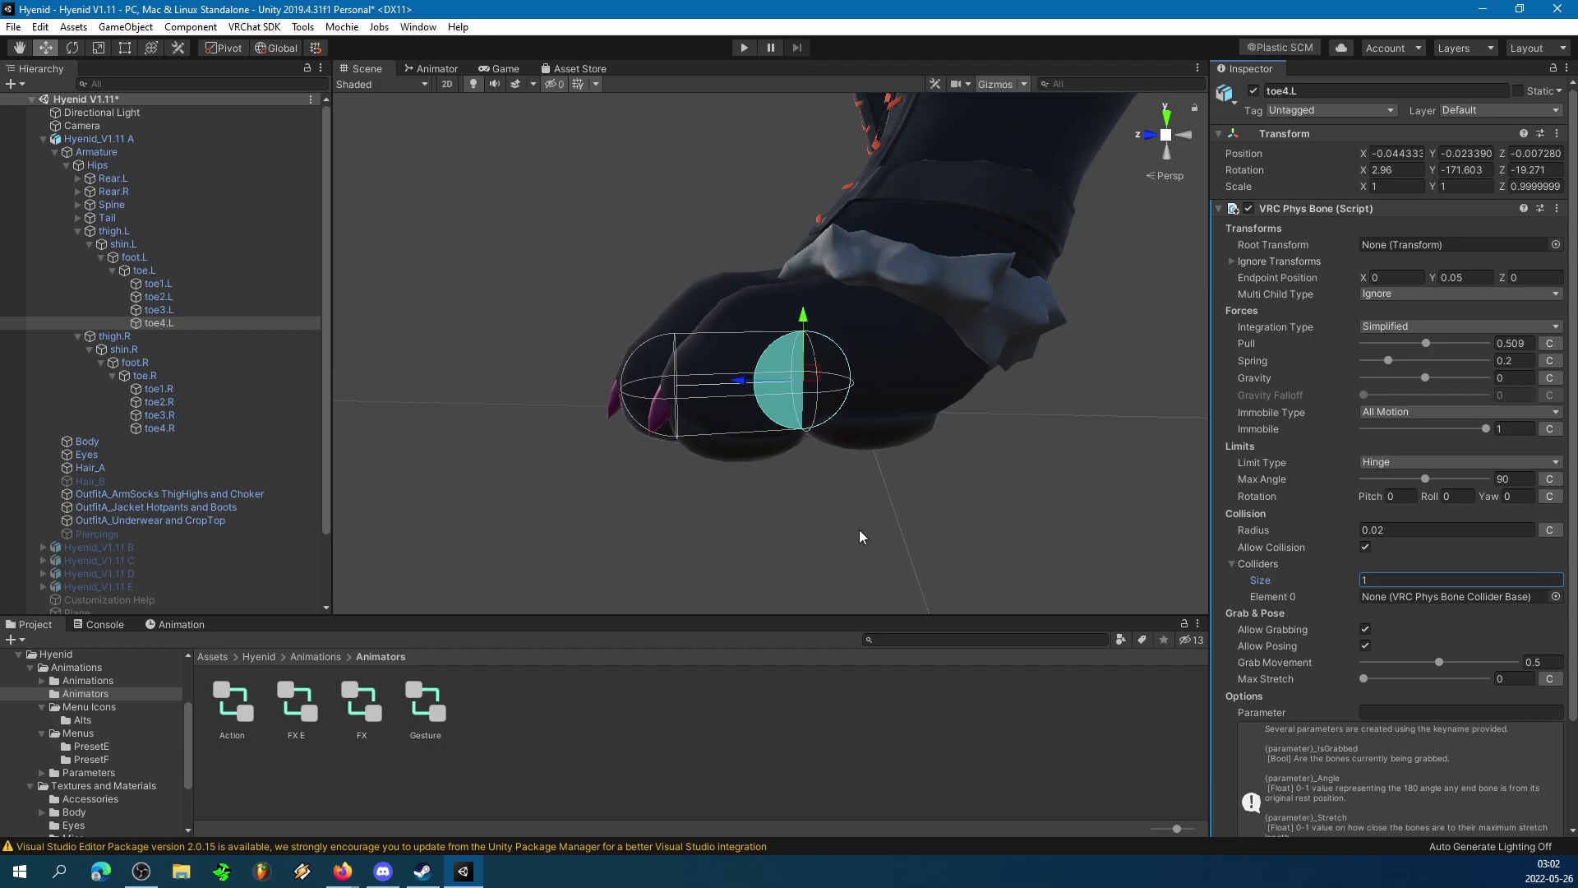
pyautogui.moveTo(96, 152); pyautogui.dragTo(1385, 597)
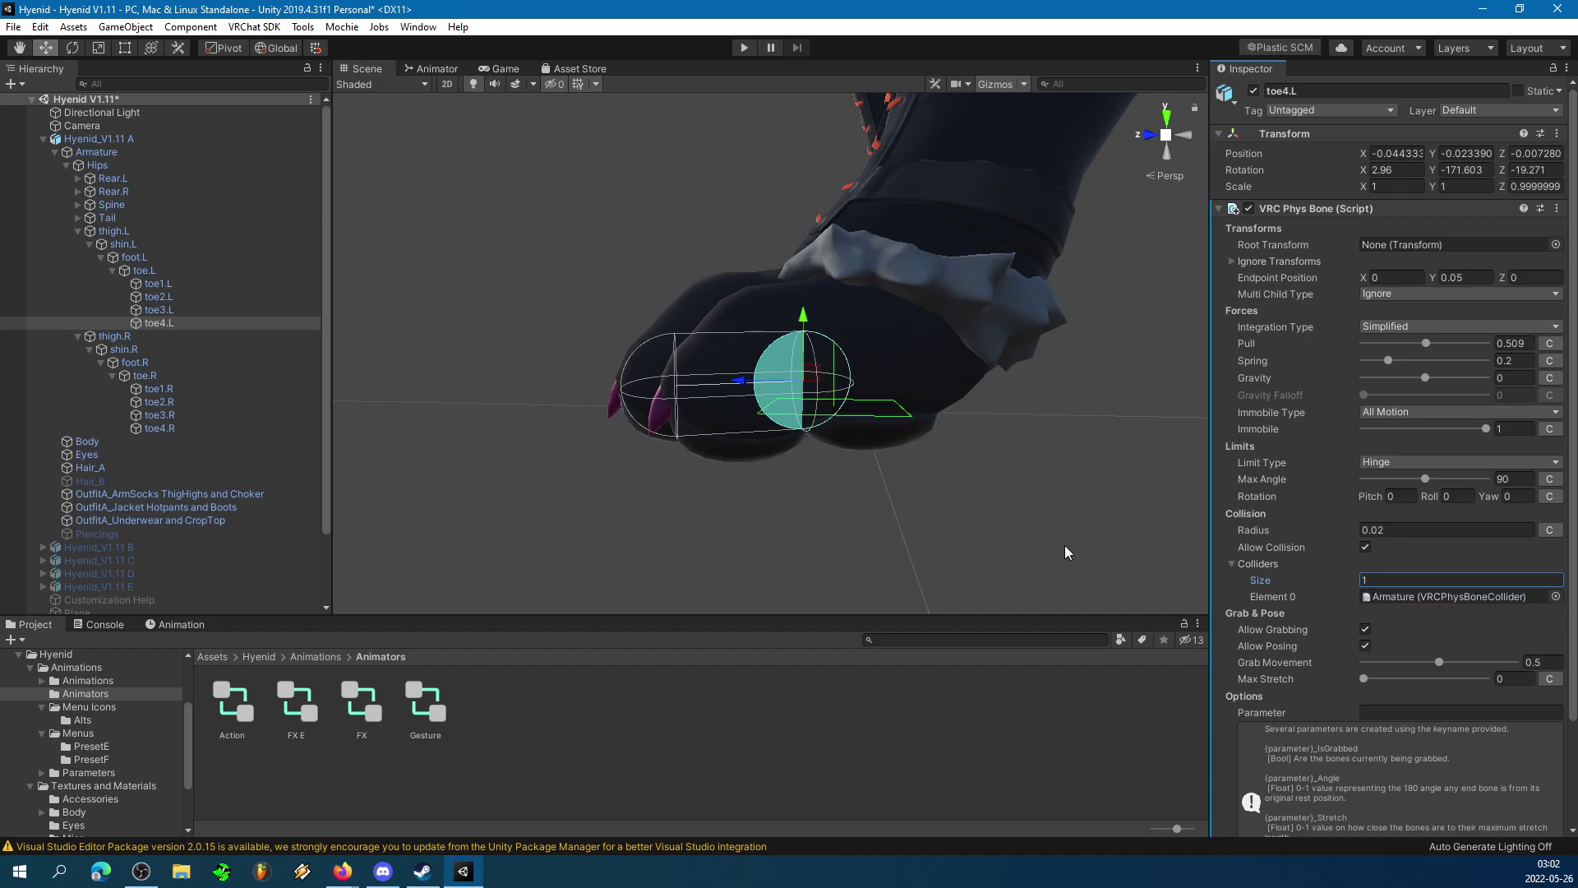
pyautogui.keyDown('alt'); pyautogui.moveTo(869, 477); pyautogui.dragTo(869, 439); pyautogui.keyUp('alt')
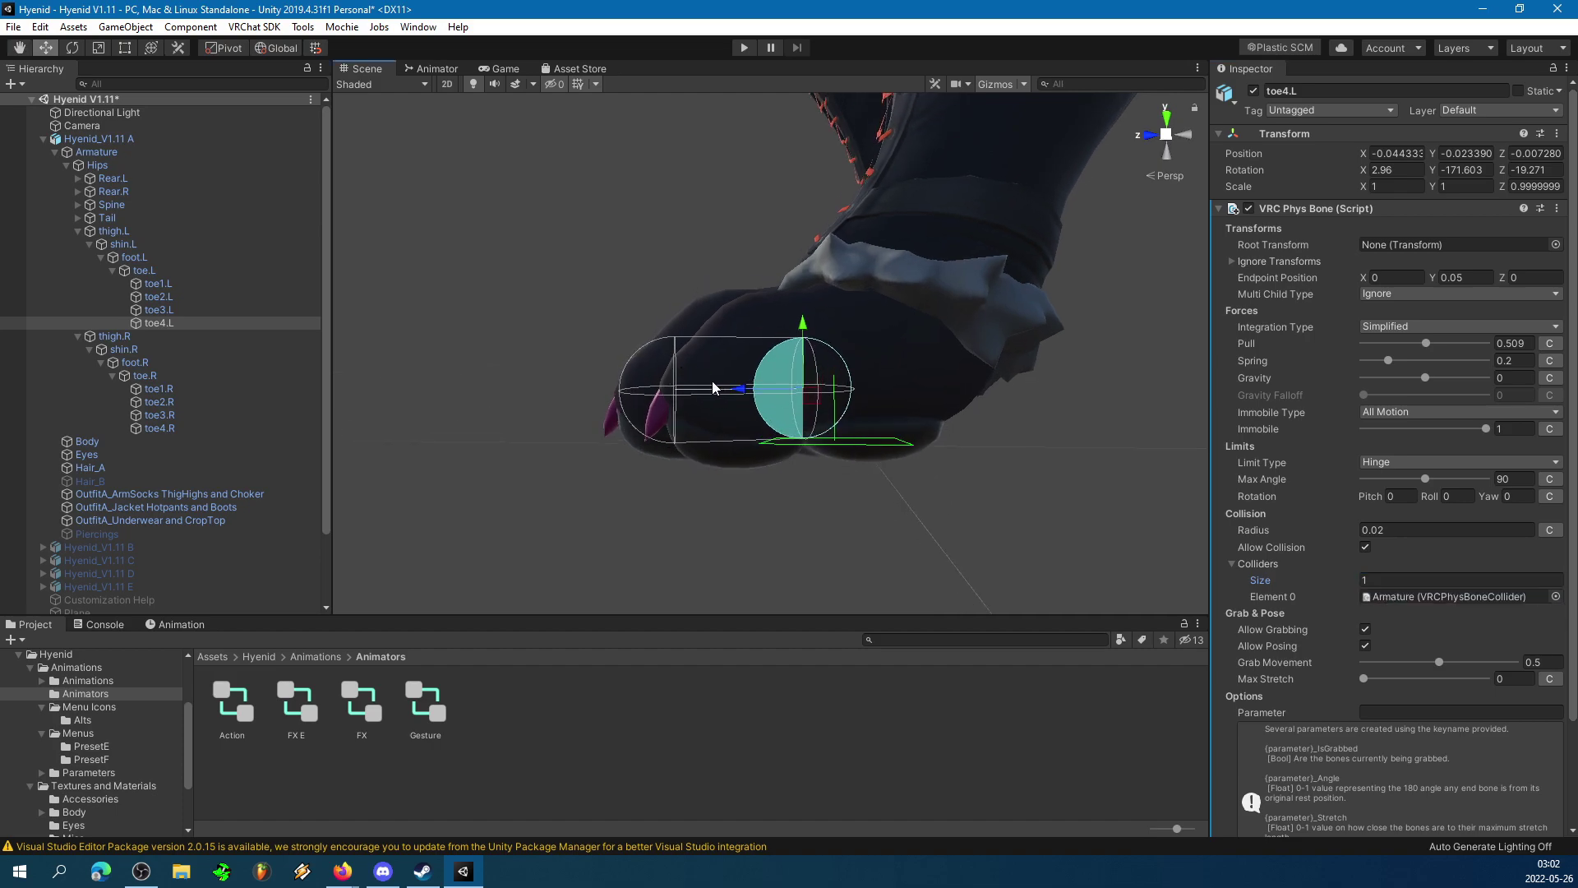
pyautogui.moveTo(819, 475); pyautogui.dragTo(873, 461, button='middle')
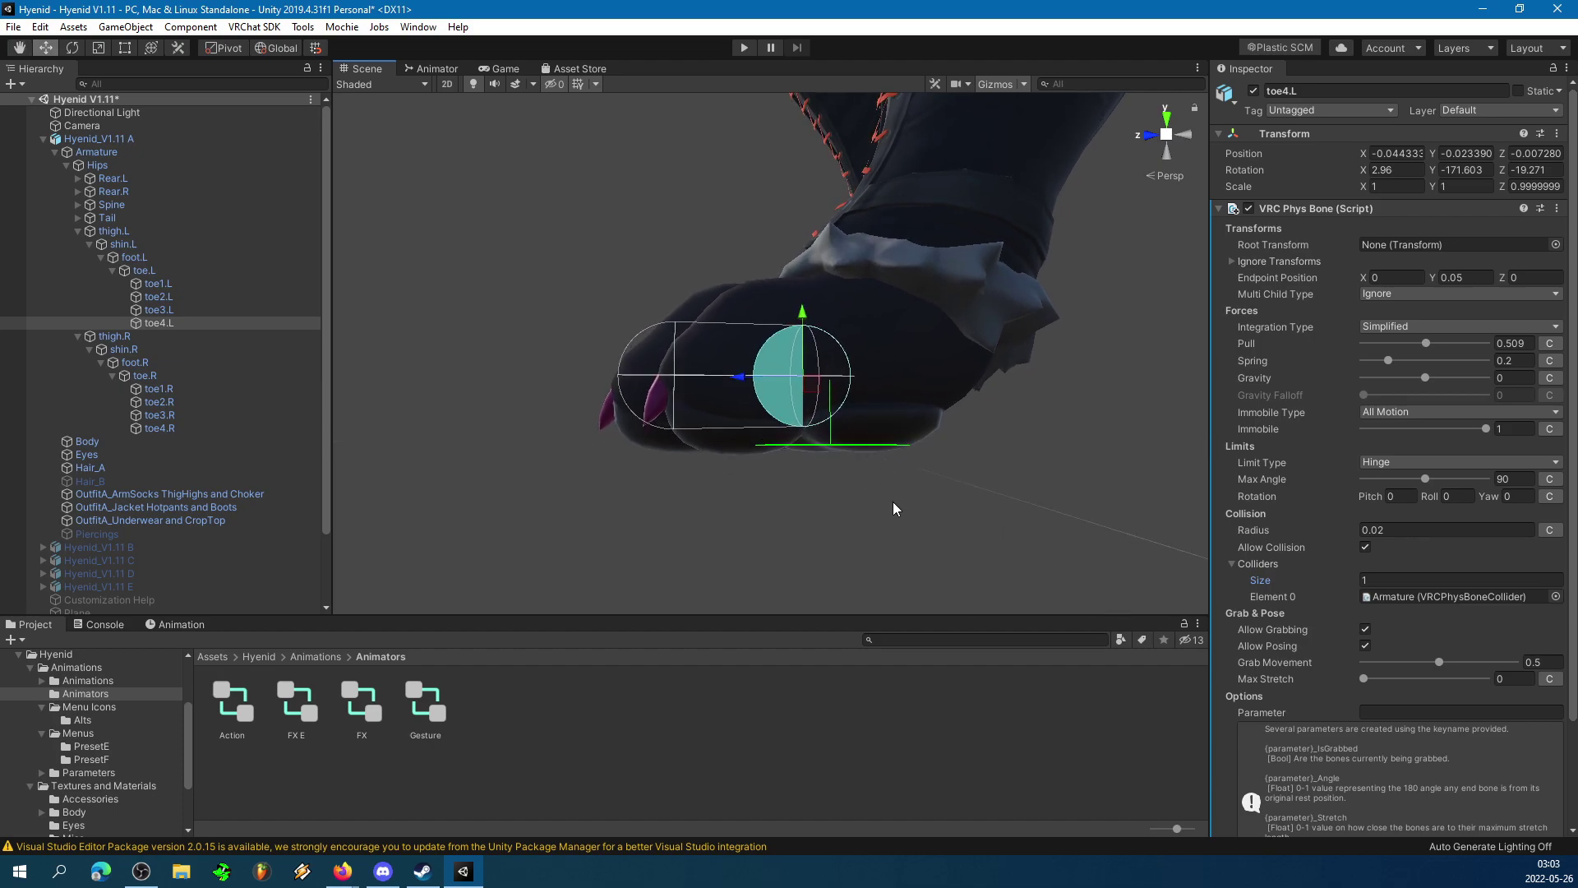
pyautogui.keyDown('alt'); pyautogui.moveTo(893, 502); pyautogui.dragTo(865, 498); pyautogui.keyUp('alt')
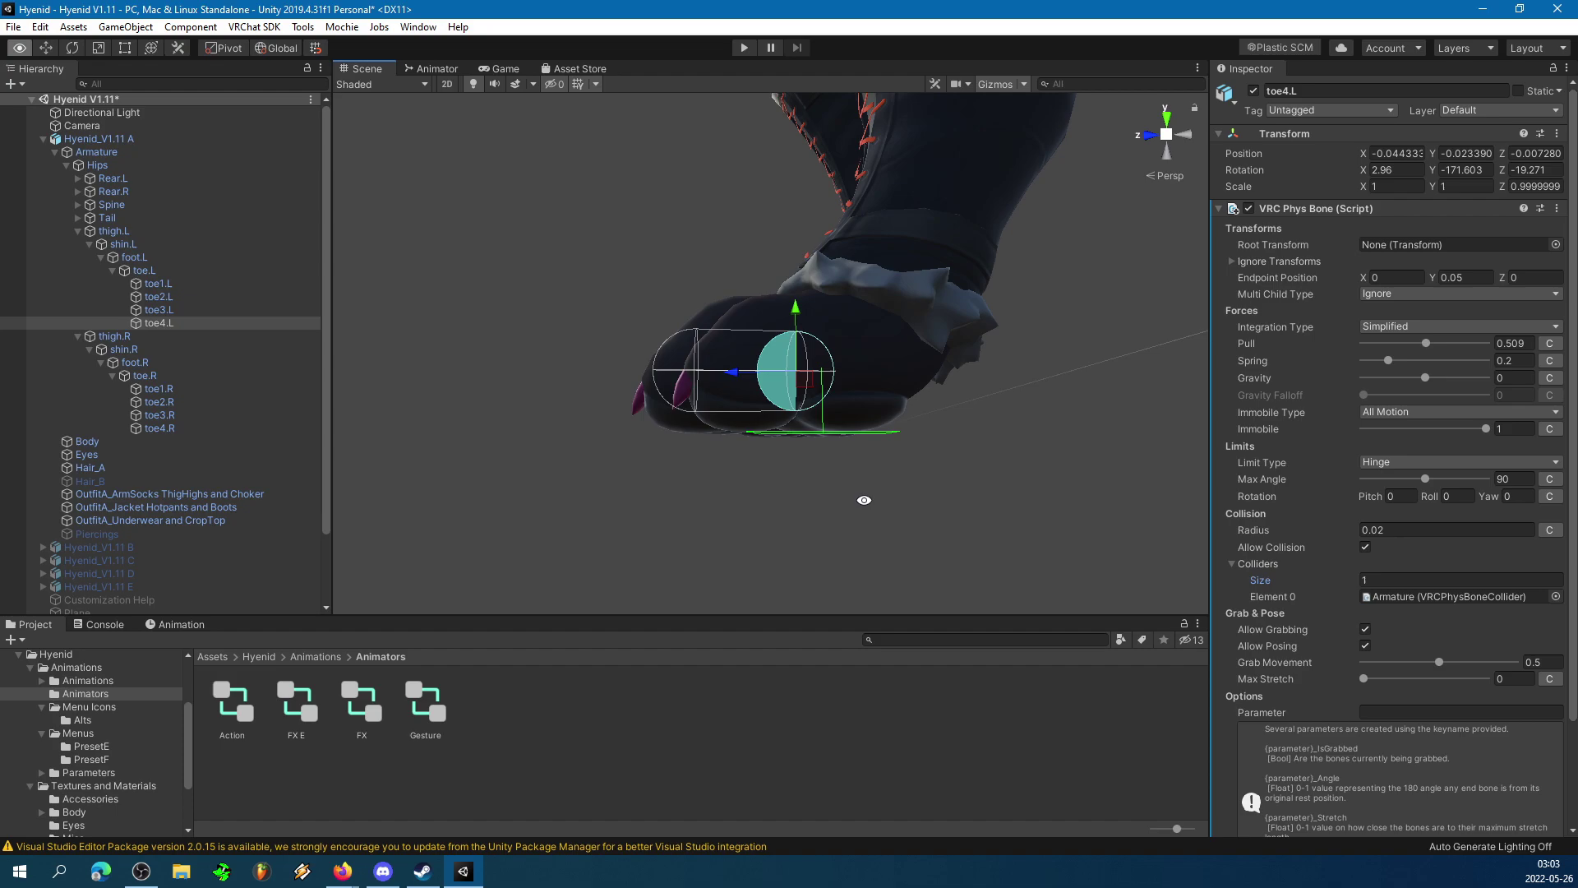
# Disable grabbing and posing on the toe4.L Phys Bone.
pyautogui.click(1365, 629)
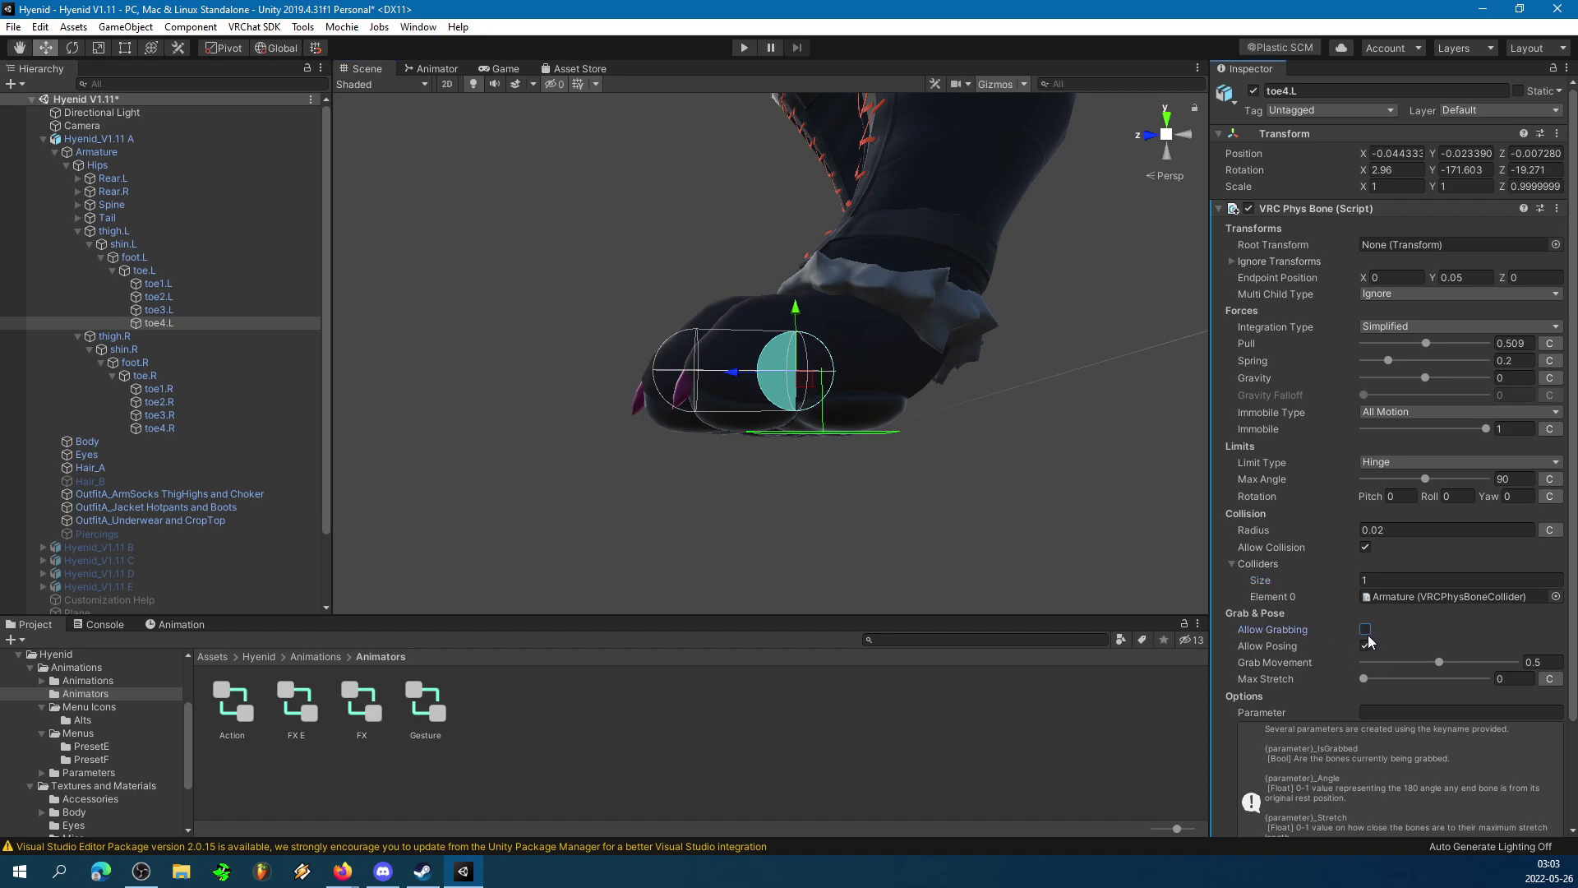
pyautogui.keyDown('alt'); pyautogui.moveTo(1004, 423); pyautogui.dragTo(755, 438); pyautogui.keyUp('alt')
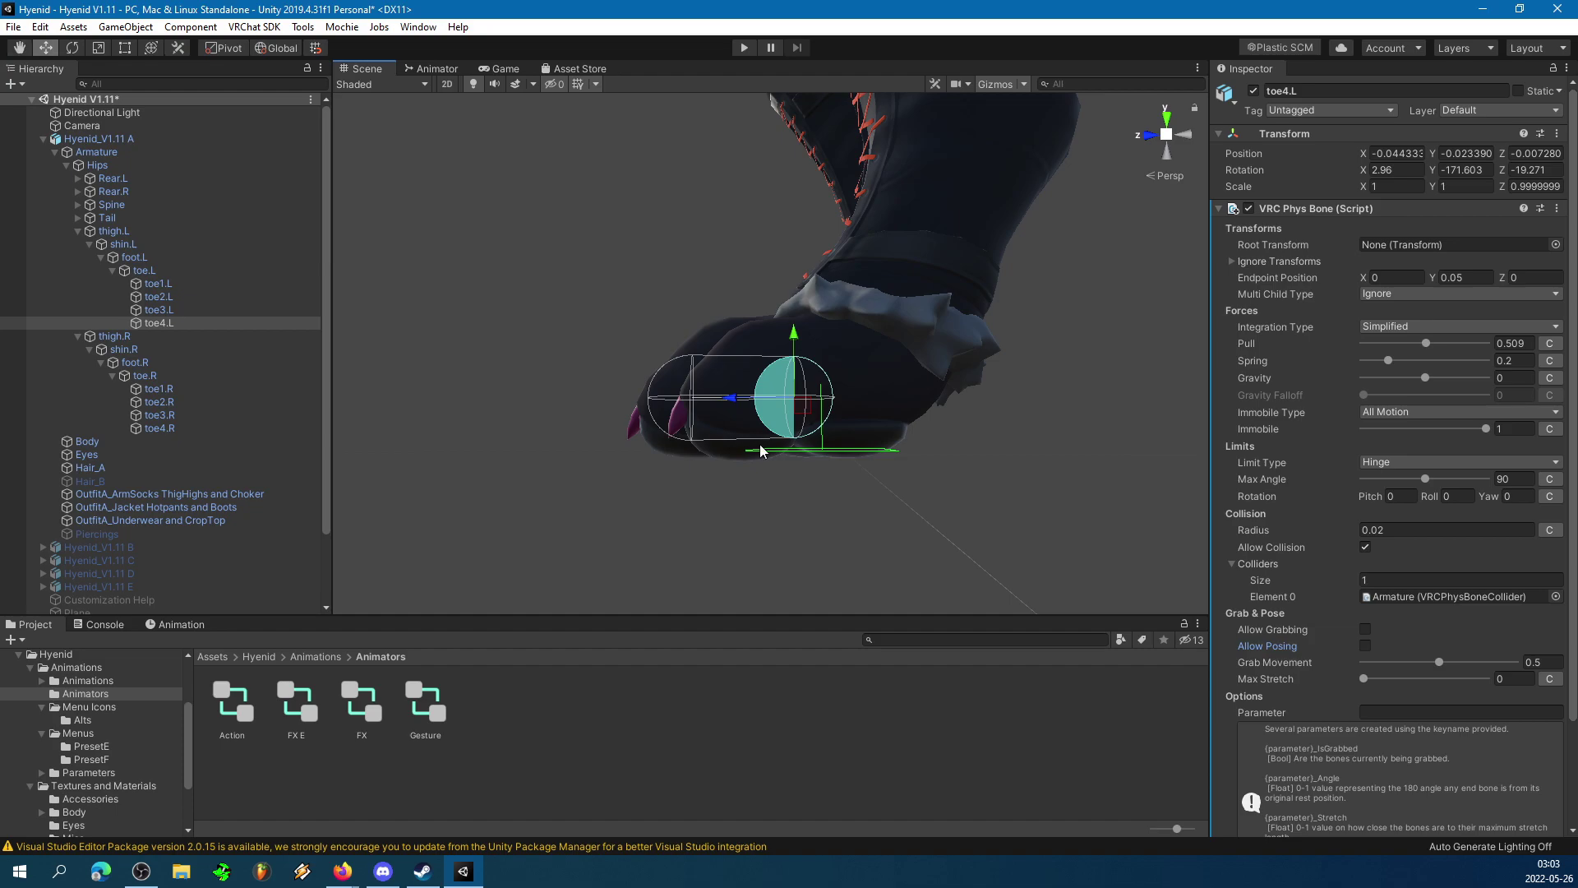
pyautogui.keyDown('alt'); pyautogui.moveTo(688, 401); pyautogui.dragTo(904, 494); pyautogui.keyUp('alt')
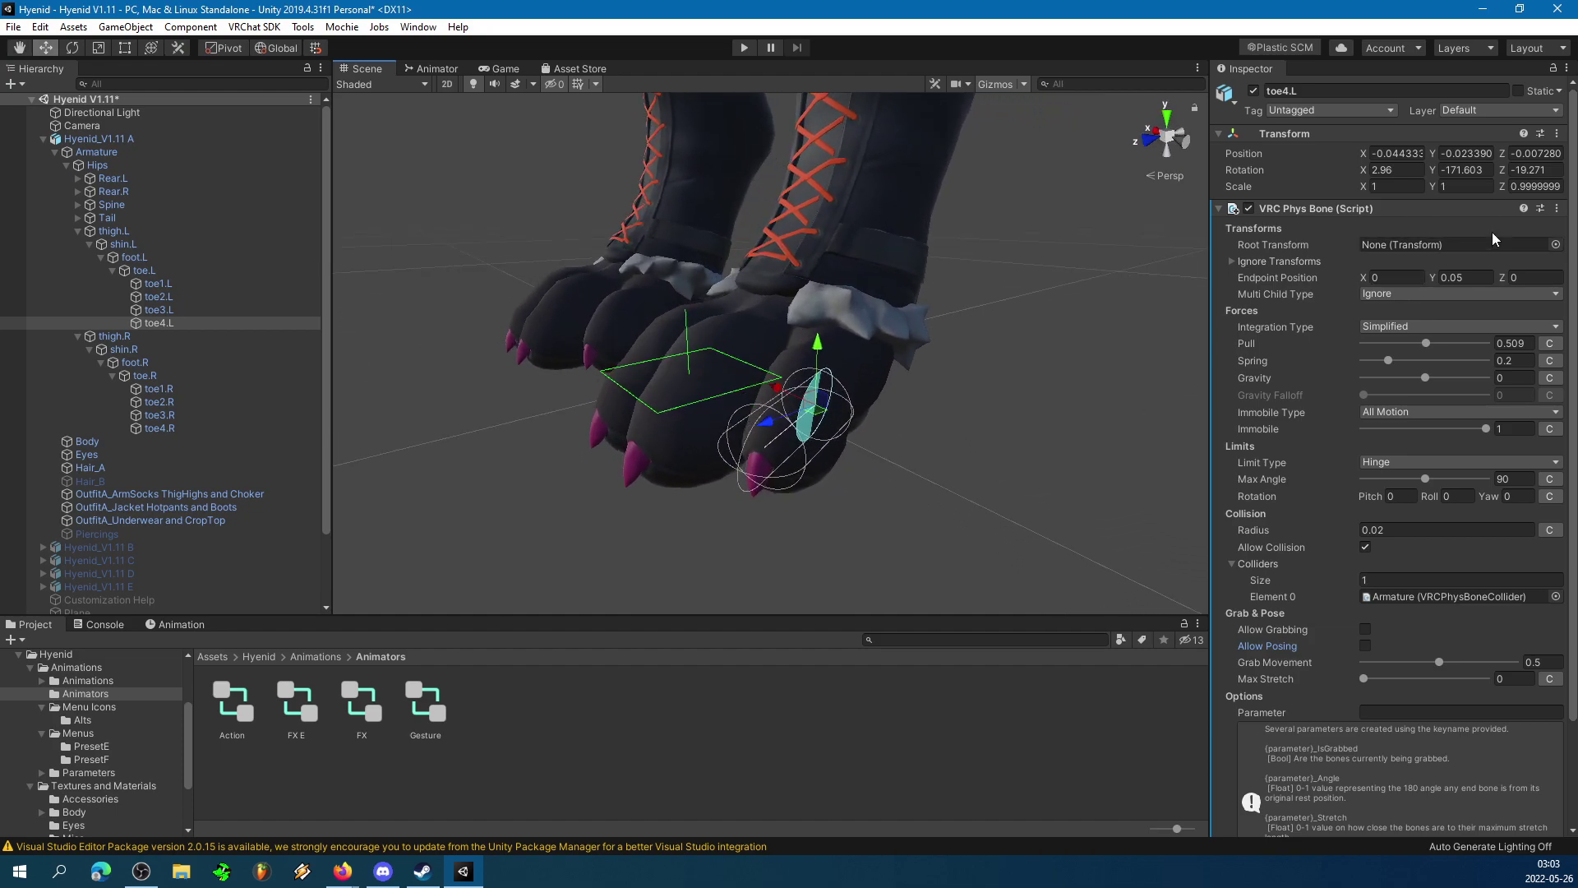
# Copy the toe4.L Phys Bone component and paste its values into a new VRC Phys Bone on toe3.L.
pyautogui.click(1562, 214)
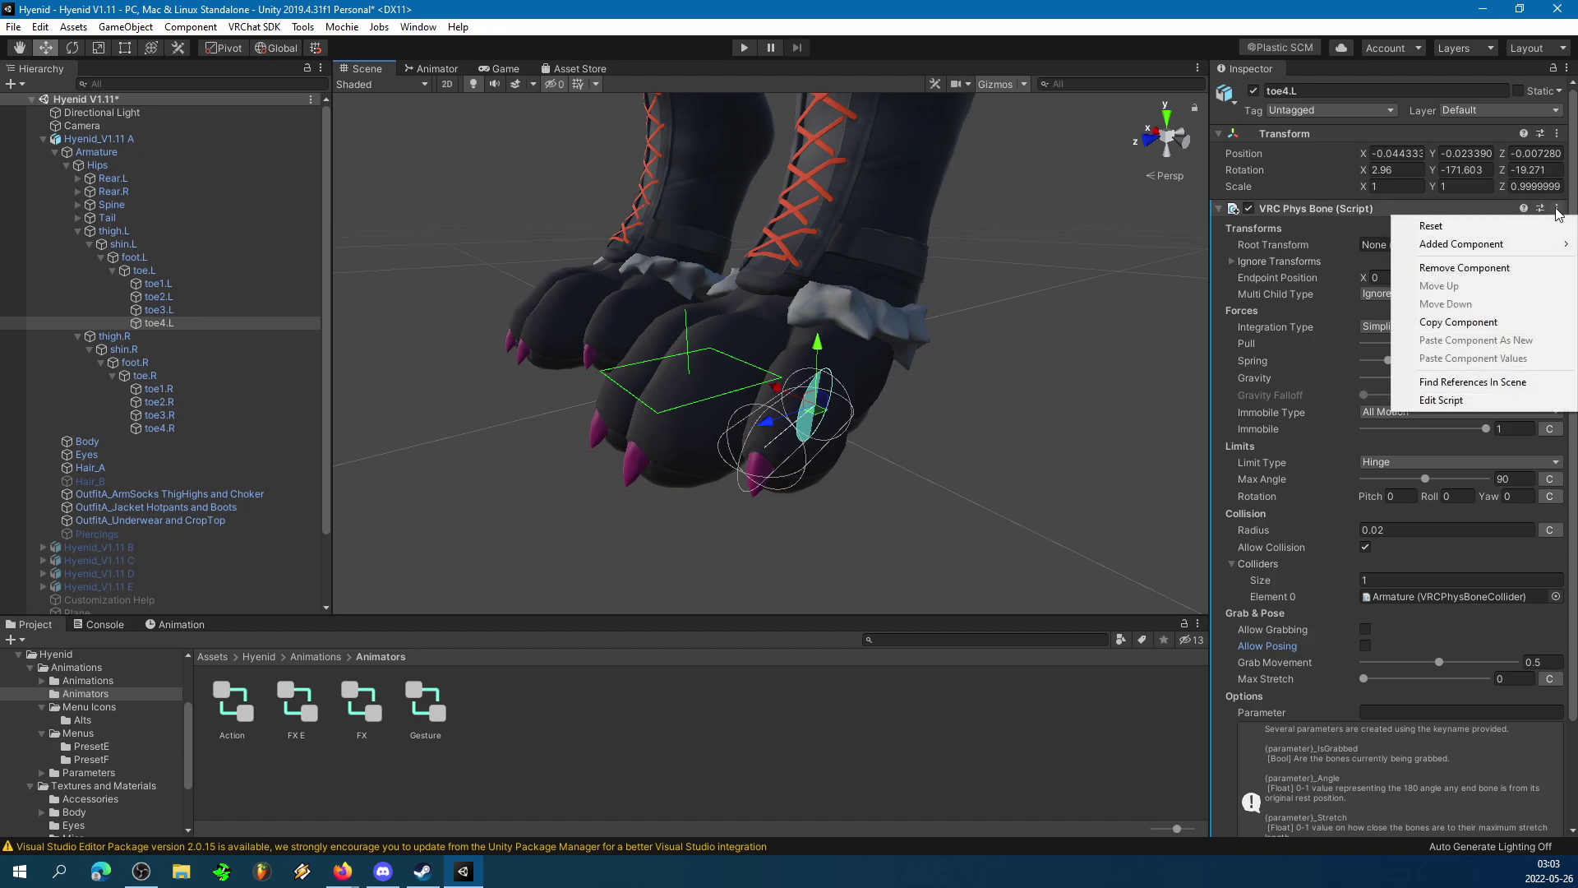
pyautogui.click(1504, 323)
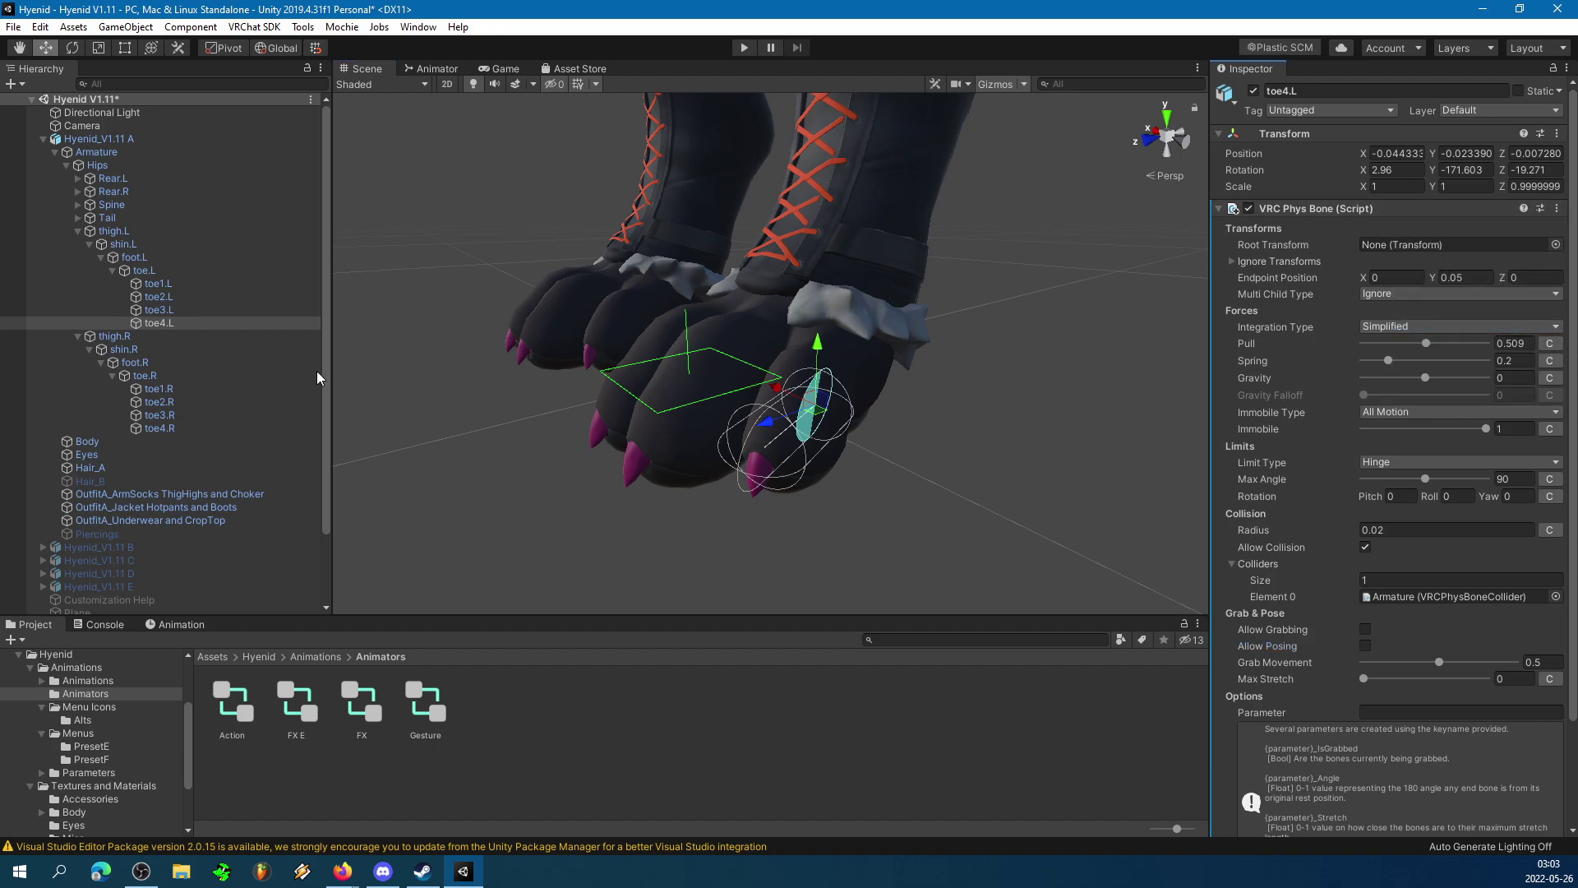
pyautogui.click(188, 310)
pyautogui.click(1399, 217)
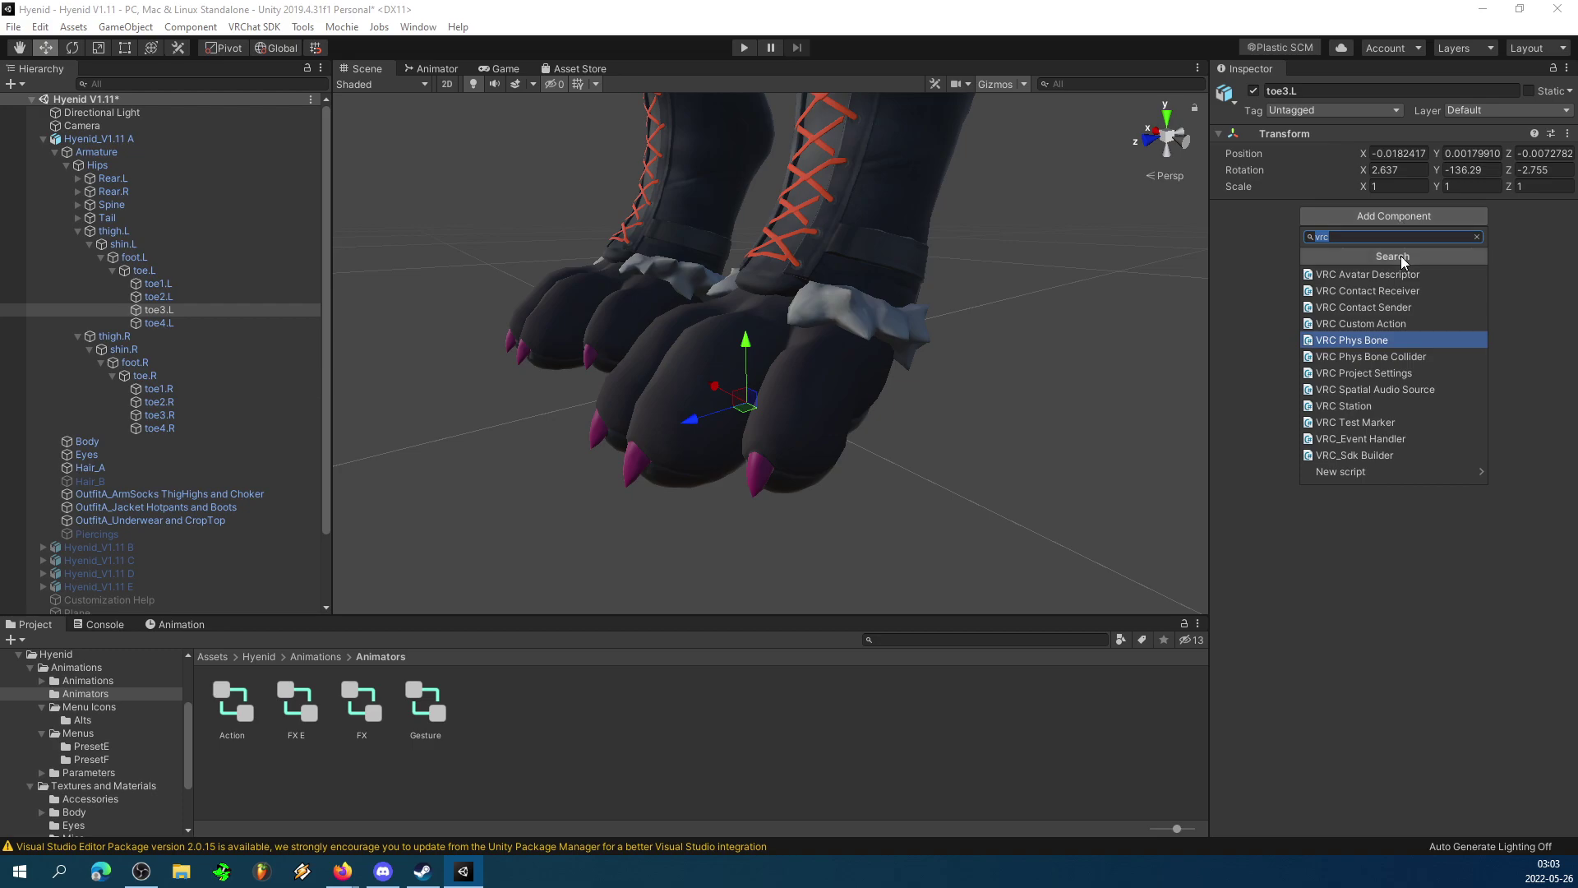
pyautogui.click(1375, 341)
pyautogui.click(1561, 212)
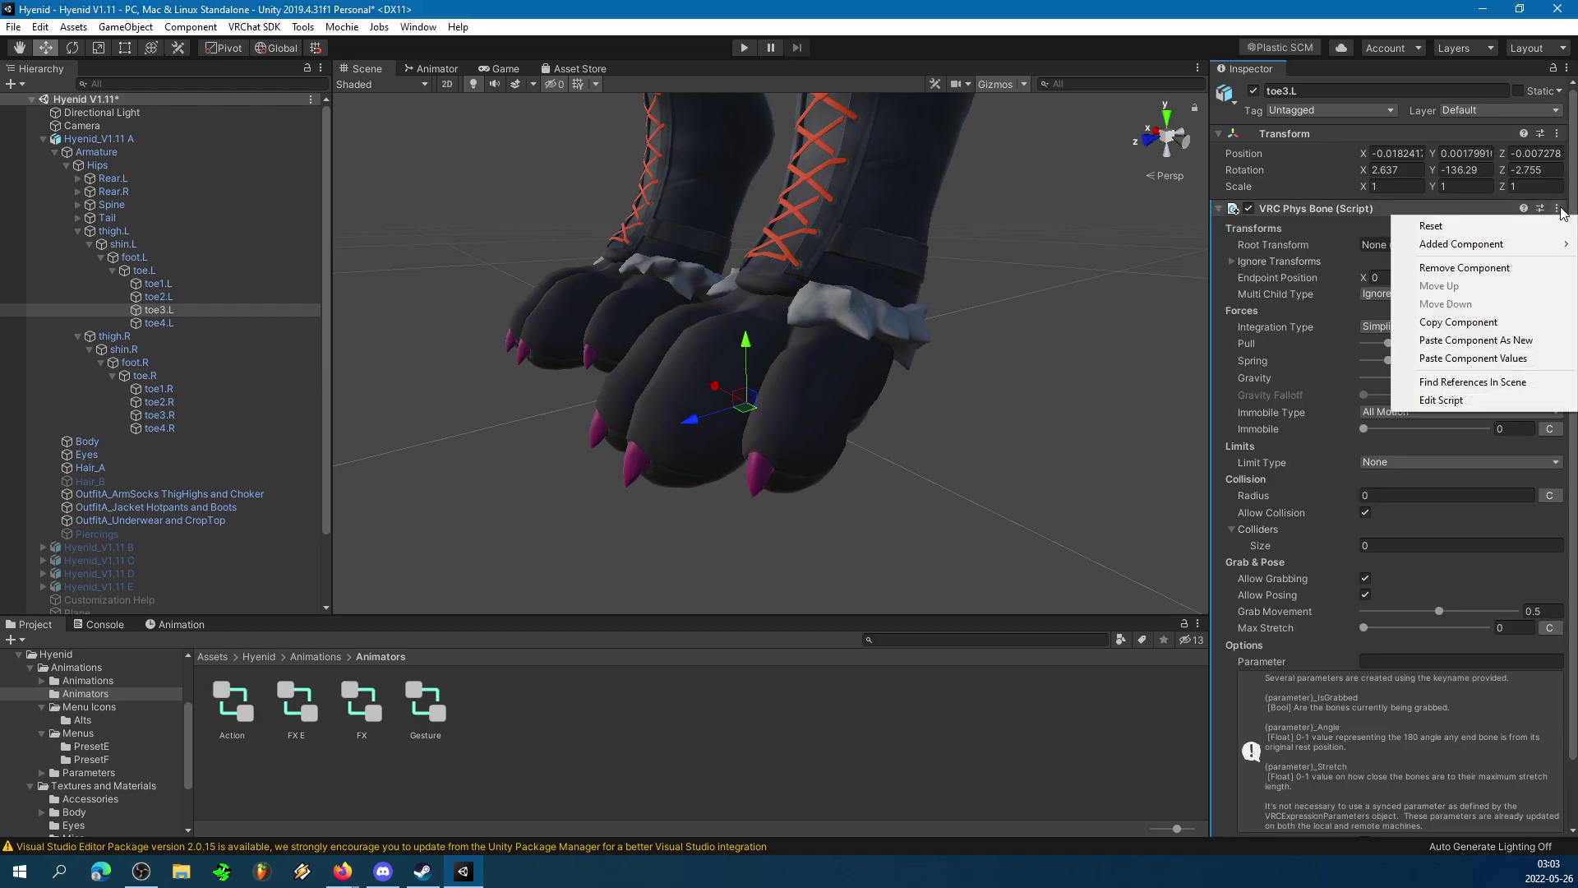
pyautogui.click(1476, 364)
pyautogui.keyDown('alt'); pyautogui.moveTo(970, 395); pyautogui.dragTo(910, 407); pyautogui.keyUp('alt')
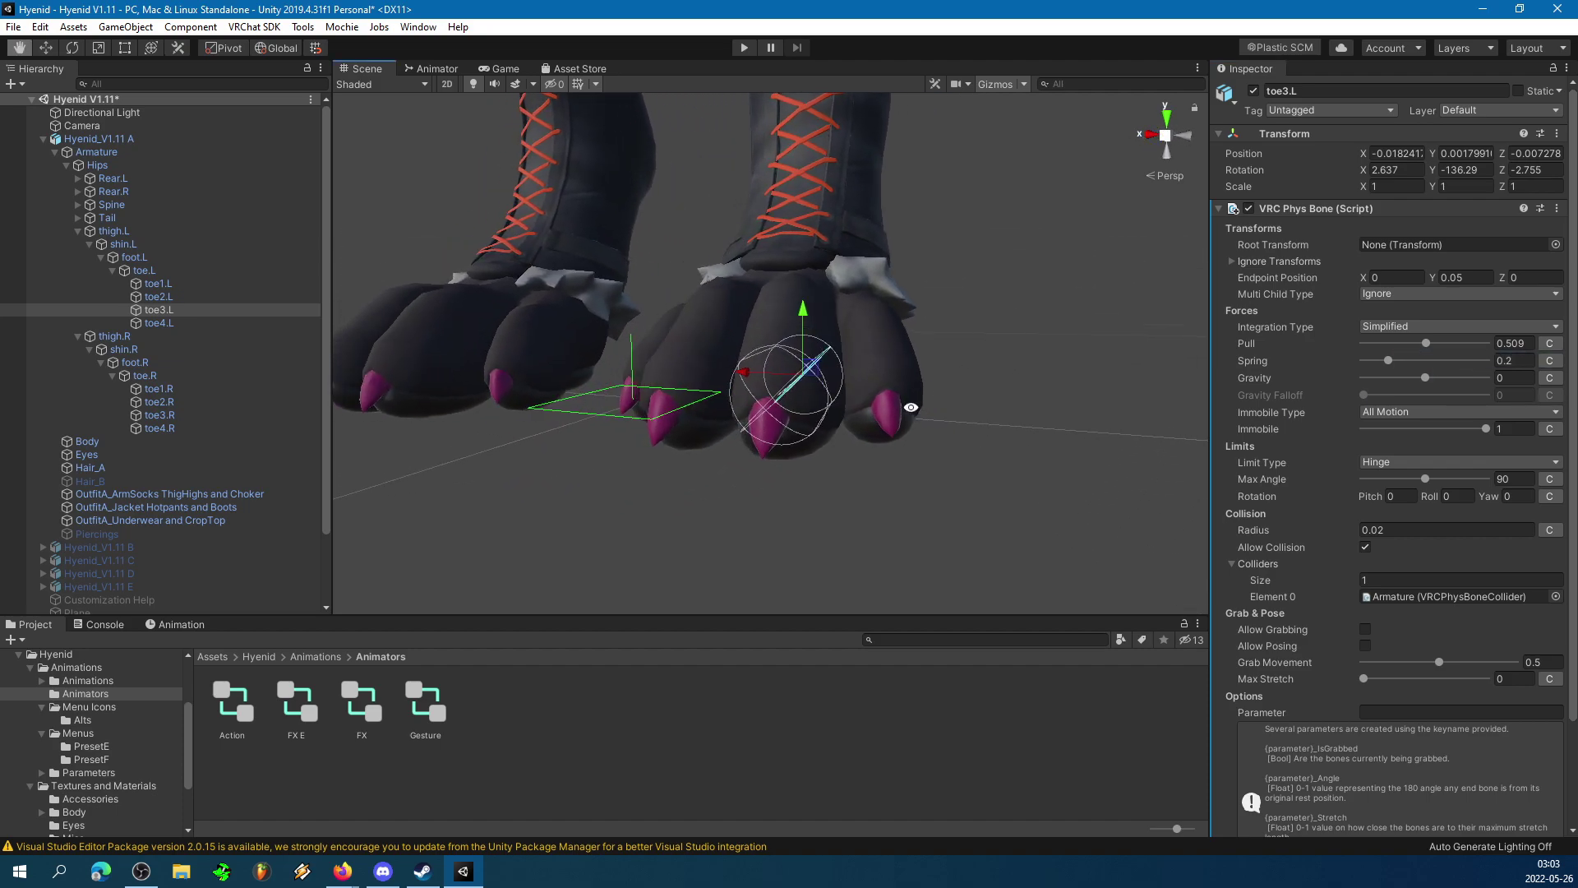
# Add a VRC Phys Bone to toe2.L and toe1.L and paste the copied toe4.L values into each.
pyautogui.click(193, 297)
pyautogui.click(1555, 210)
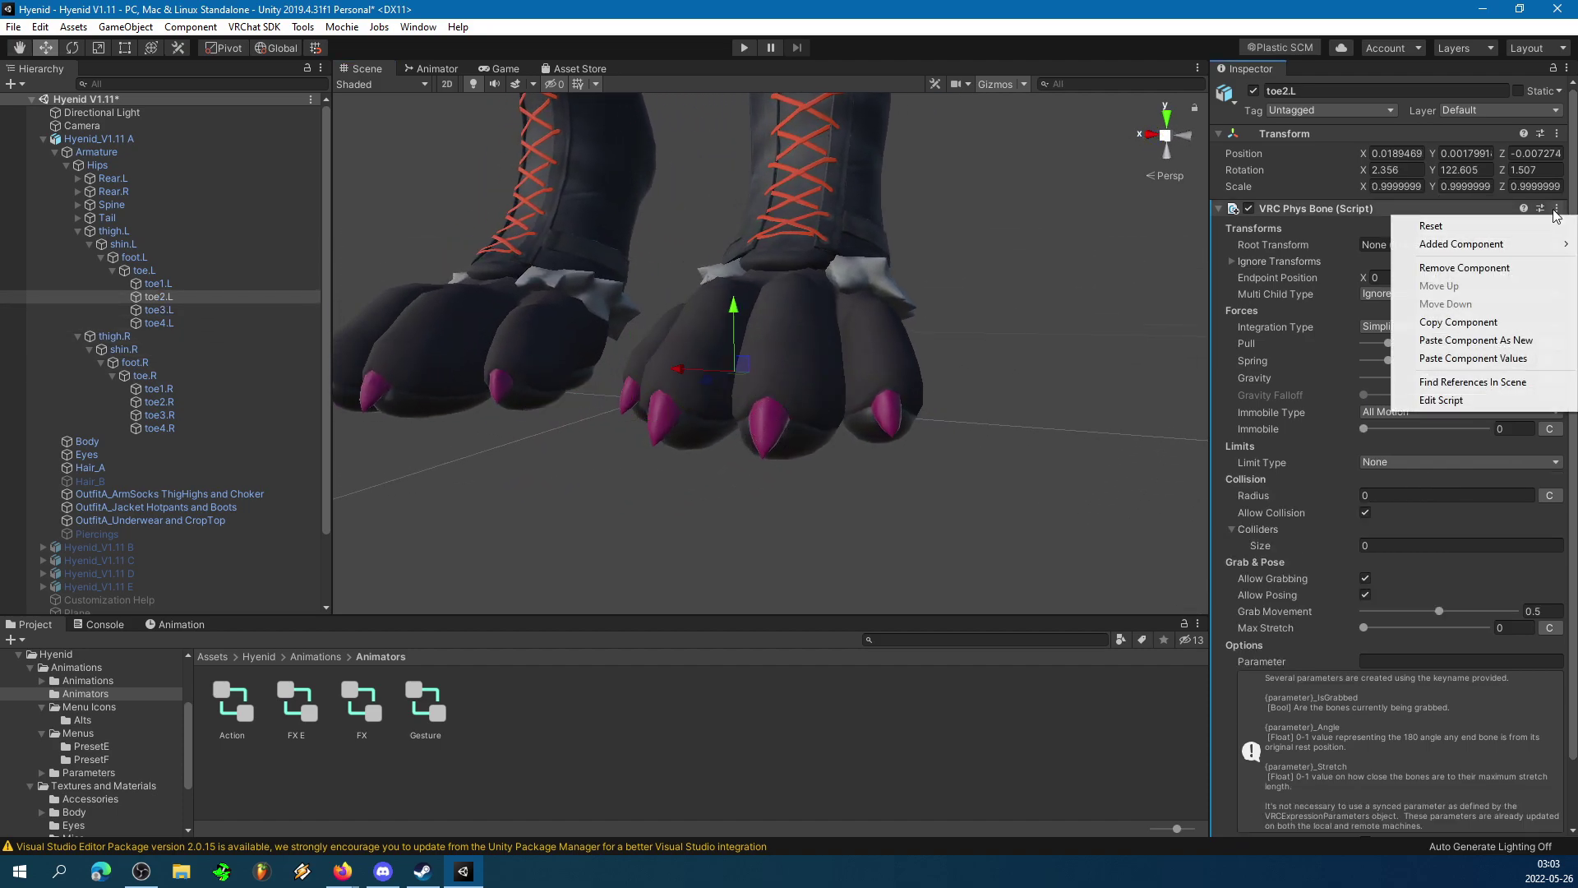
pyautogui.click(1473, 358)
pyautogui.click(157, 284)
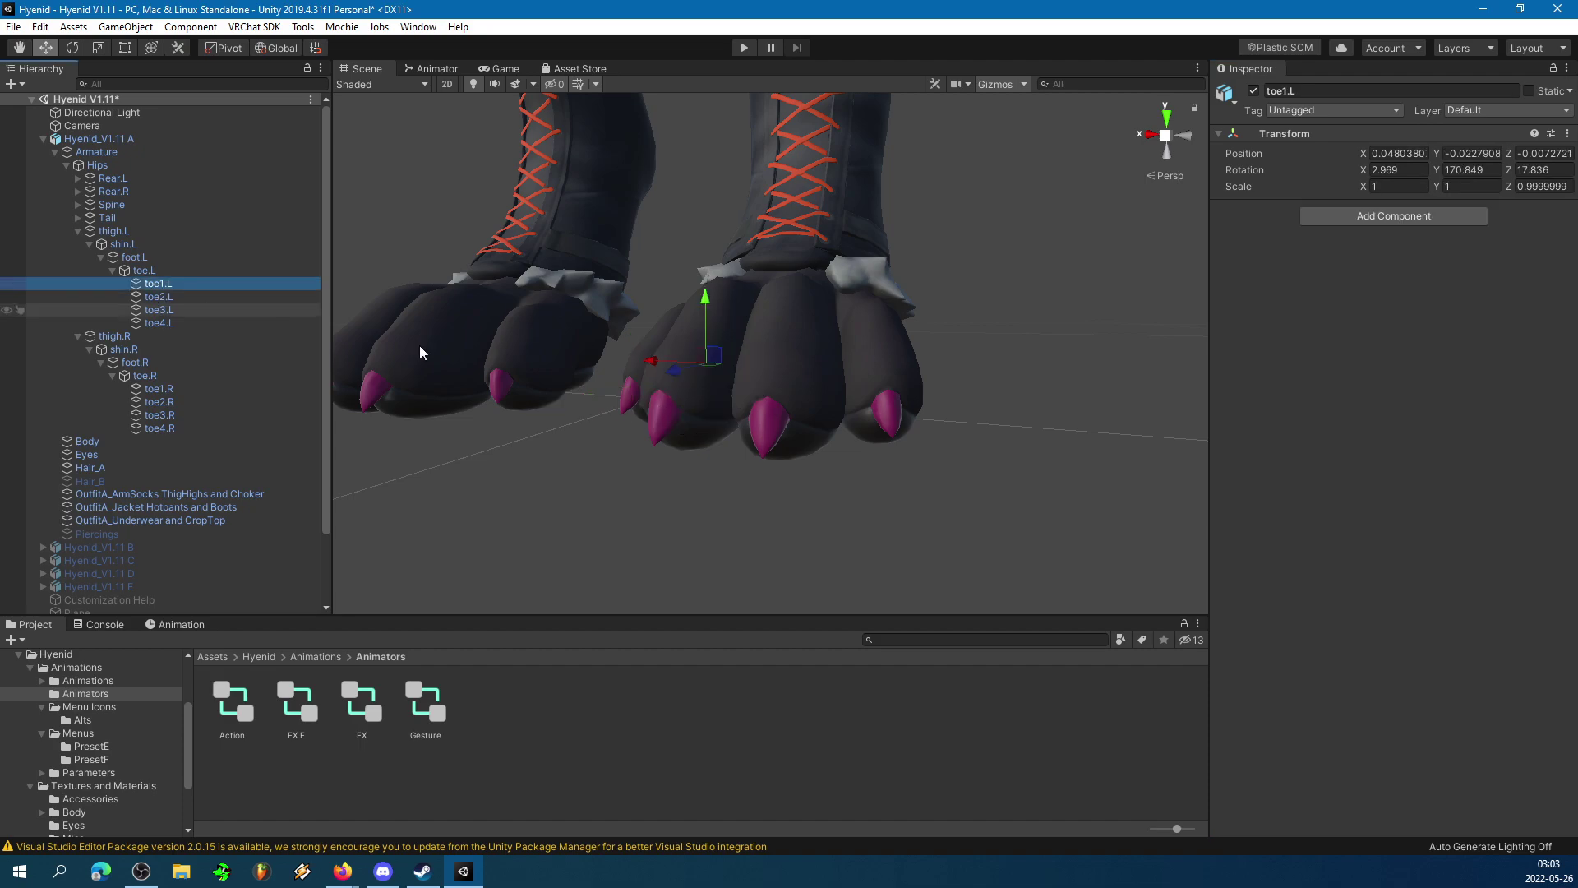
# Set the toe3.L Phys Bone's limit roll to about -41 so its hinge plane stands upright along the toe.
pyautogui.click(206, 323)
pyautogui.keyDown('alt'); pyautogui.moveTo(1103, 403); pyautogui.dragTo(880, 371); pyautogui.keyUp('alt')
pyautogui.click(180, 314)
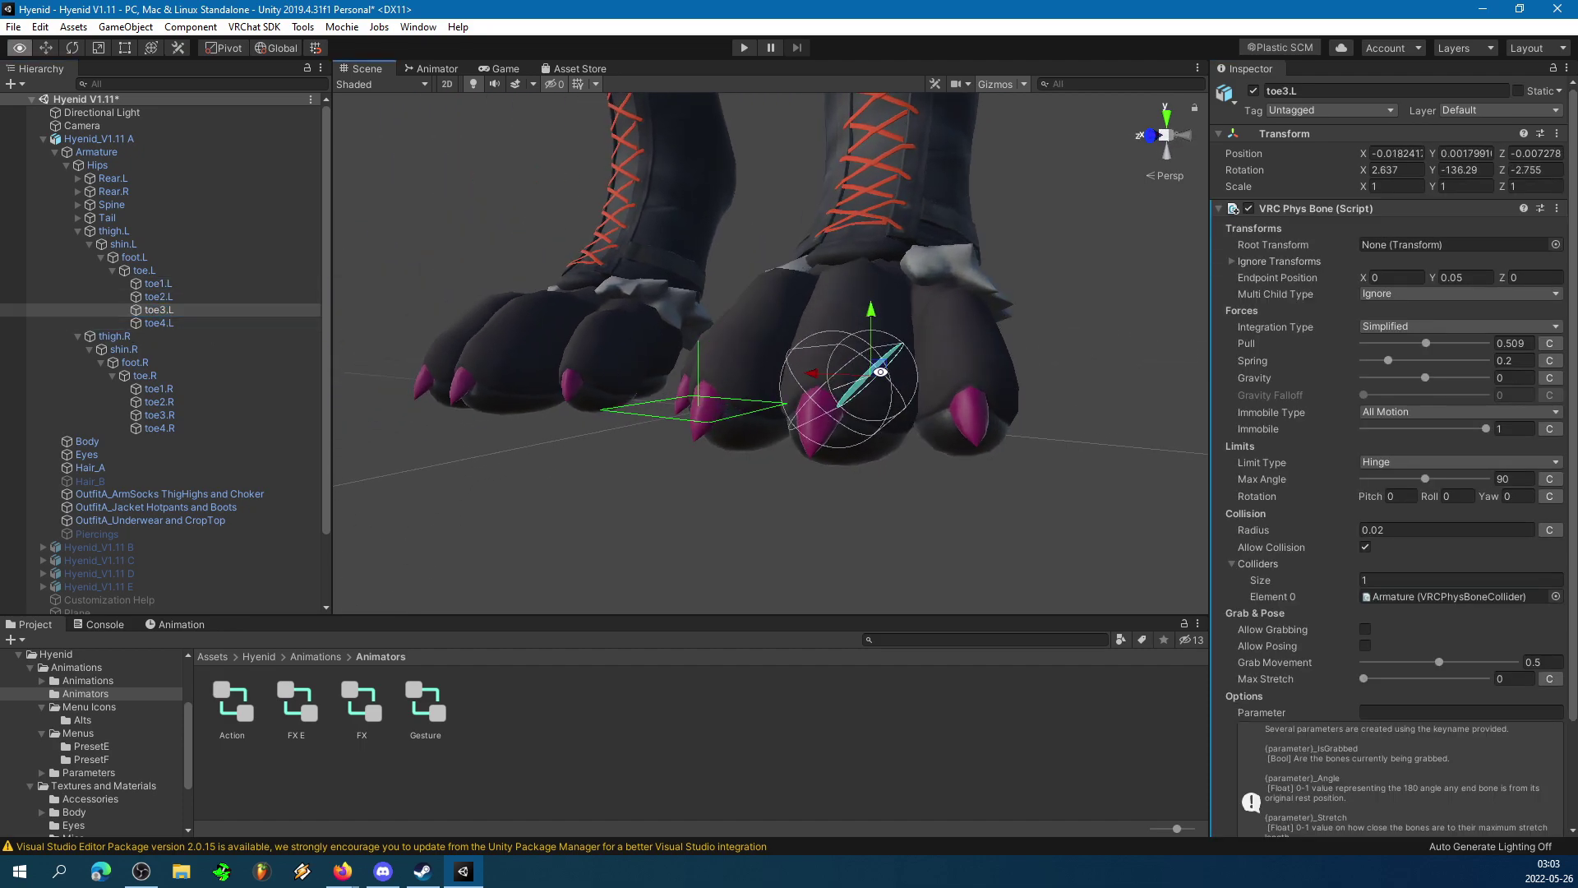
pyautogui.moveTo(1432, 498); pyautogui.dragTo(1179, 499)
pyautogui.keyDown('alt'); pyautogui.moveTo(835, 465); pyautogui.dragTo(922, 465); pyautogui.keyUp('alt')
pyautogui.moveTo(1436, 497); pyautogui.dragTo(577, 483)
# Adjust the limit roll of the toe2.L, toe1.L and toe4.L Phys Bones to align their hinges, using -8.36 for toe4.L.
pyautogui.click(173, 299)
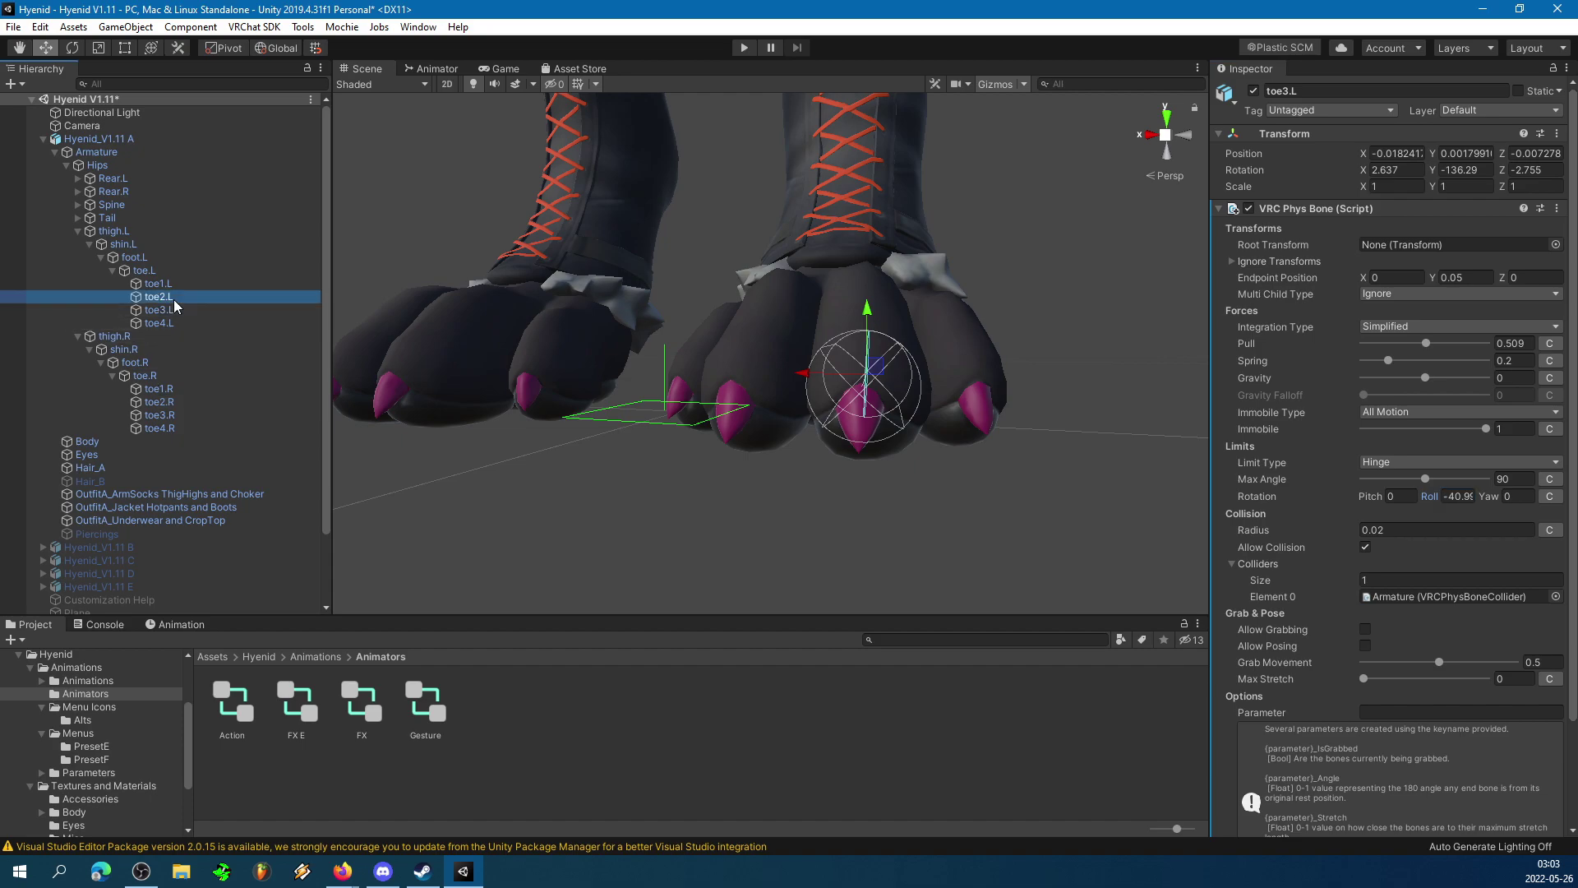
pyautogui.keyDown('alt'); pyautogui.moveTo(760, 418); pyautogui.dragTo(914, 416); pyautogui.keyUp('alt')
pyautogui.moveTo(1436, 496); pyautogui.dragTo(382, 519)
pyautogui.doubleClick(158, 283)
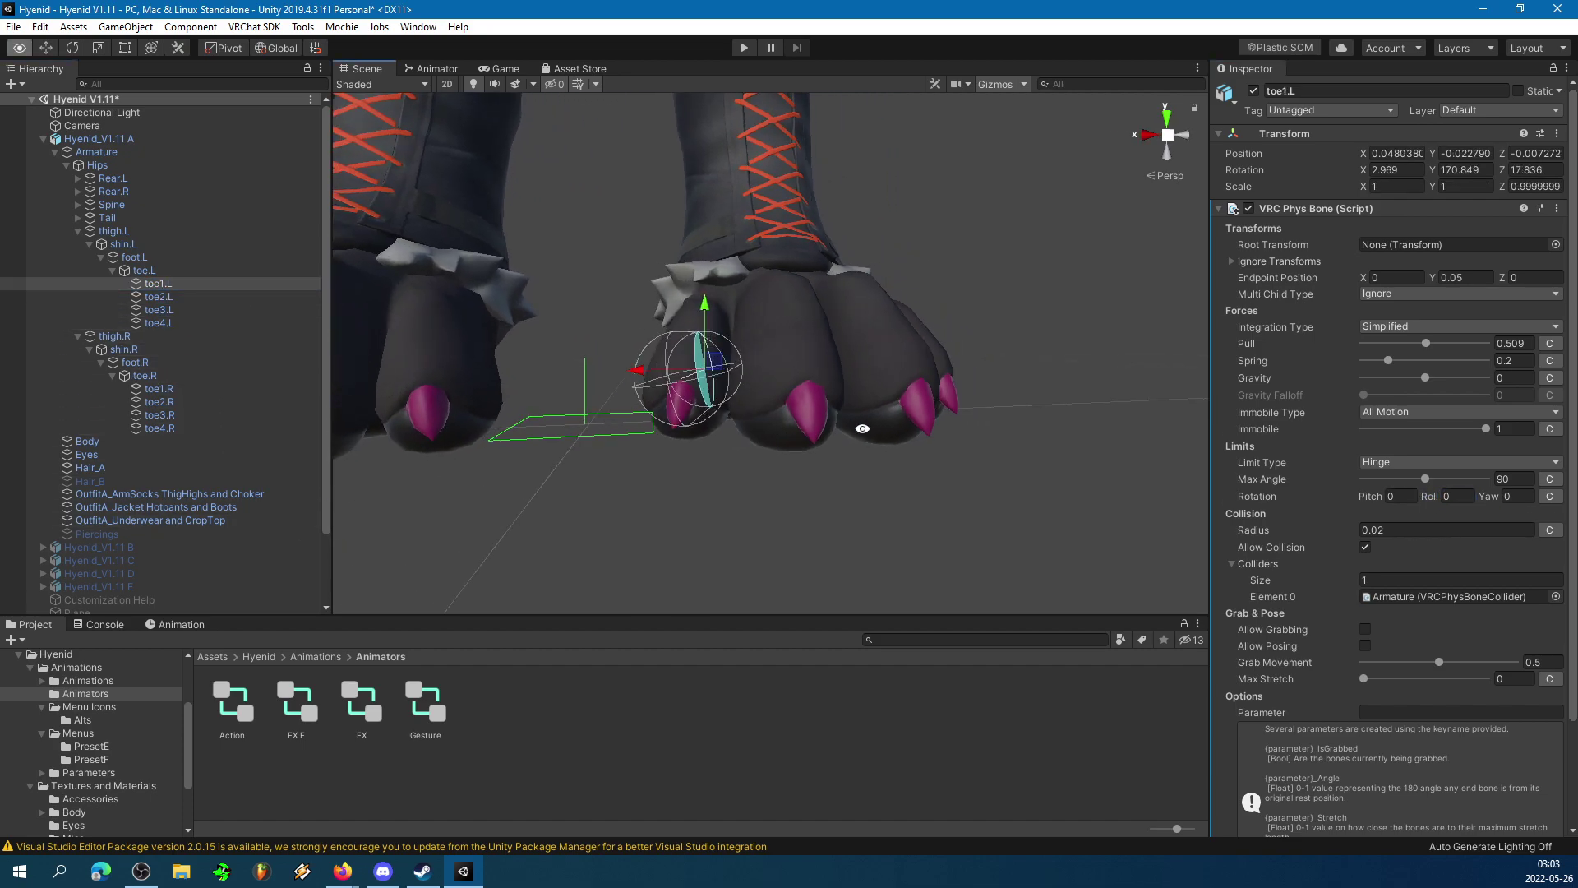
pyautogui.moveTo(1430, 499); pyautogui.dragTo(69, 510)
pyautogui.keyDown('alt'); pyautogui.moveTo(693, 472); pyautogui.dragTo(395, 477); pyautogui.keyUp('alt')
# Select all four left toe bones together and examine their collision capsules and hinge planes from the front, above and side.
pyautogui.keyDown('shift'); pyautogui.click(174, 285); pyautogui.keyUp('shift')
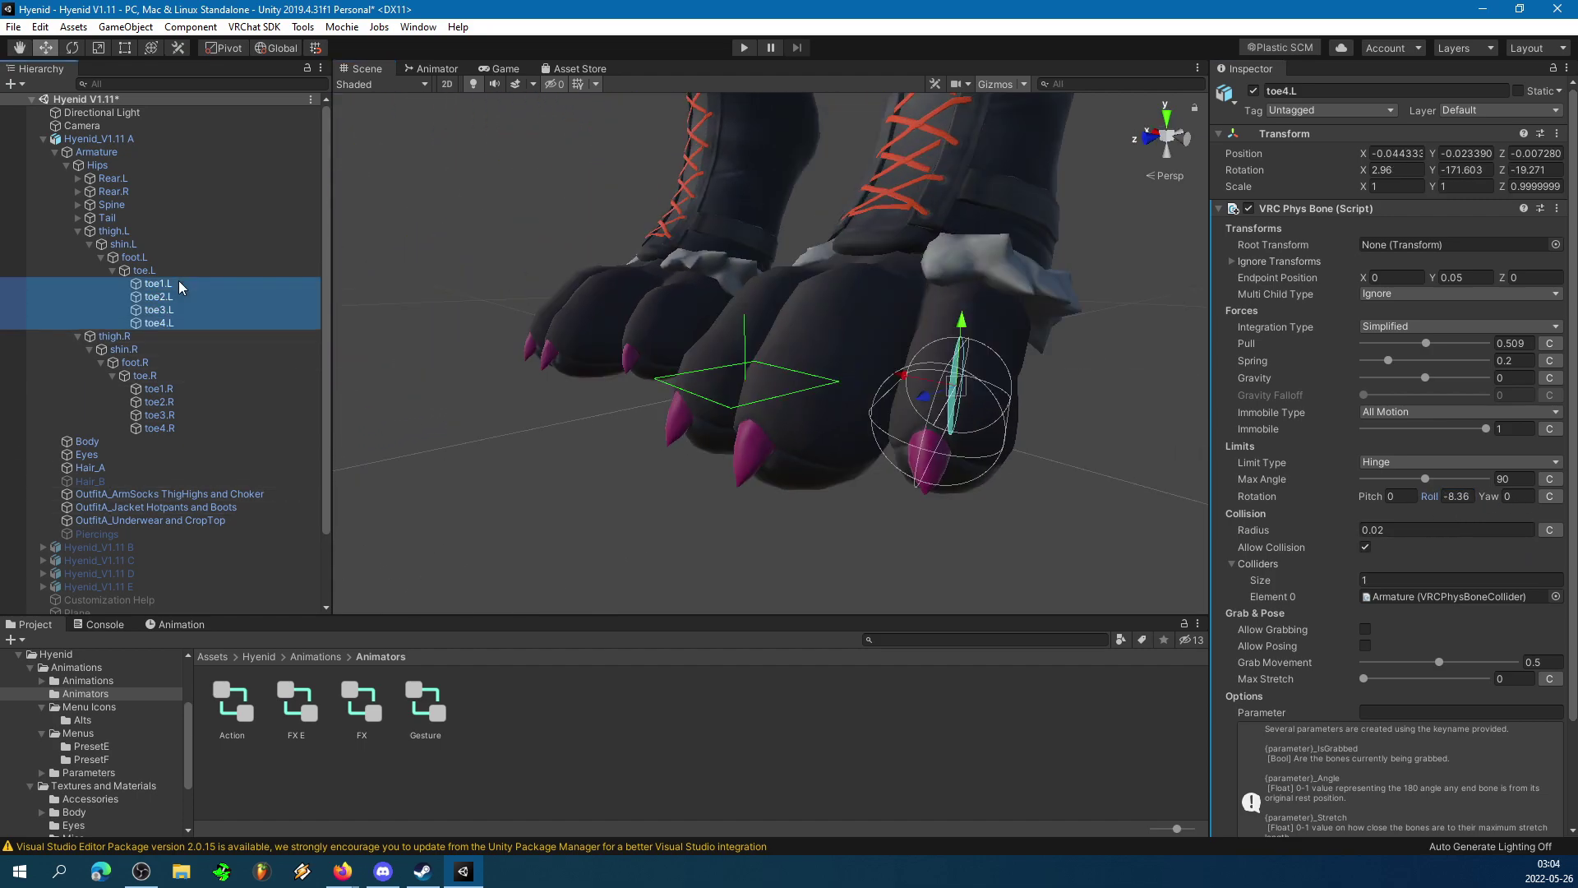
pyautogui.scroll(-4, 559, 386)
pyautogui.keyDown('alt'); pyautogui.moveTo(559, 386); pyautogui.dragTo(698, 402); pyautogui.keyUp('alt')
pyautogui.keyDown('alt'); pyautogui.scroll(5, 931, 439); pyautogui.keyUp('alt')
pyautogui.keyDown('alt'); pyautogui.moveTo(932, 439); pyautogui.dragTo(731, 313); pyautogui.keyUp('alt')
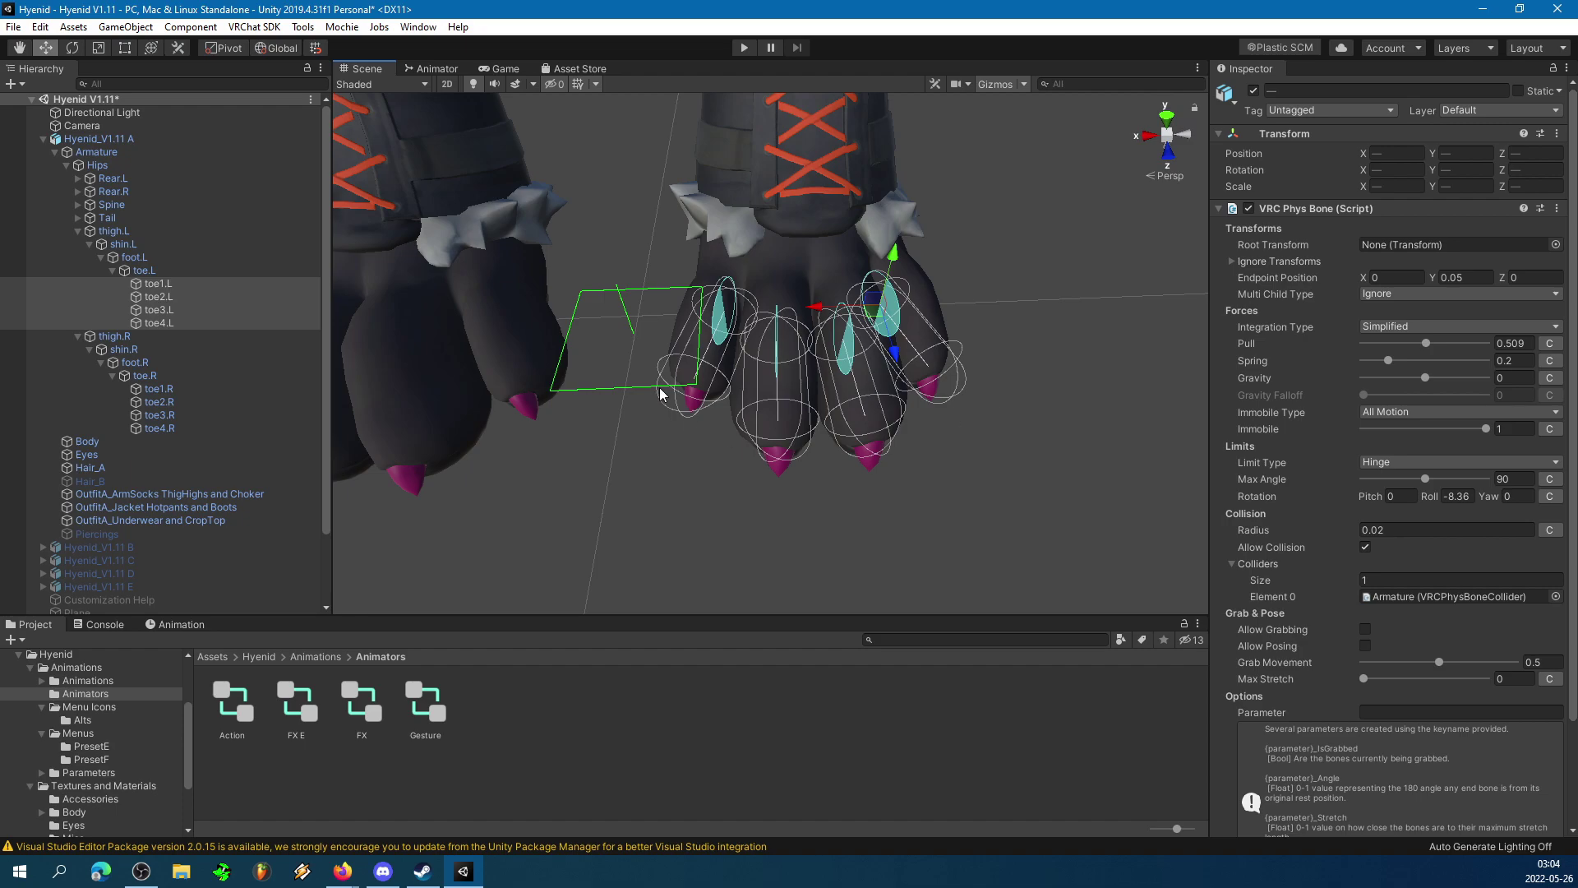
pyautogui.keyDown('alt'); pyautogui.moveTo(660, 394); pyautogui.dragTo(847, 484); pyautogui.keyUp('alt')
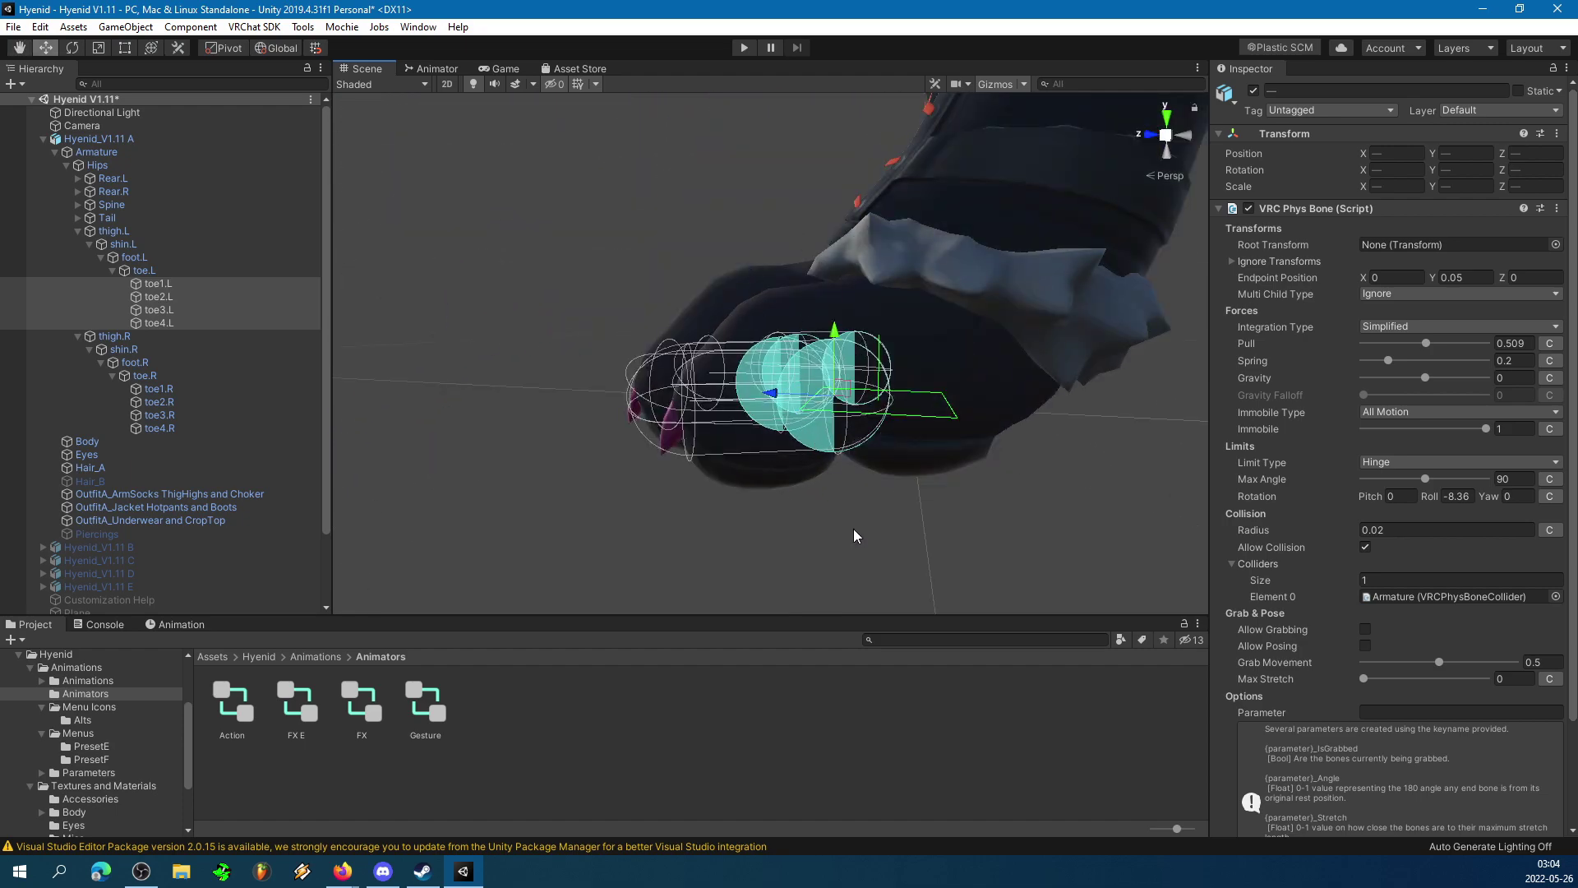
pyautogui.keyDown('alt'); pyautogui.moveTo(855, 536); pyautogui.dragTo(816, 454); pyautogui.keyUp('alt')
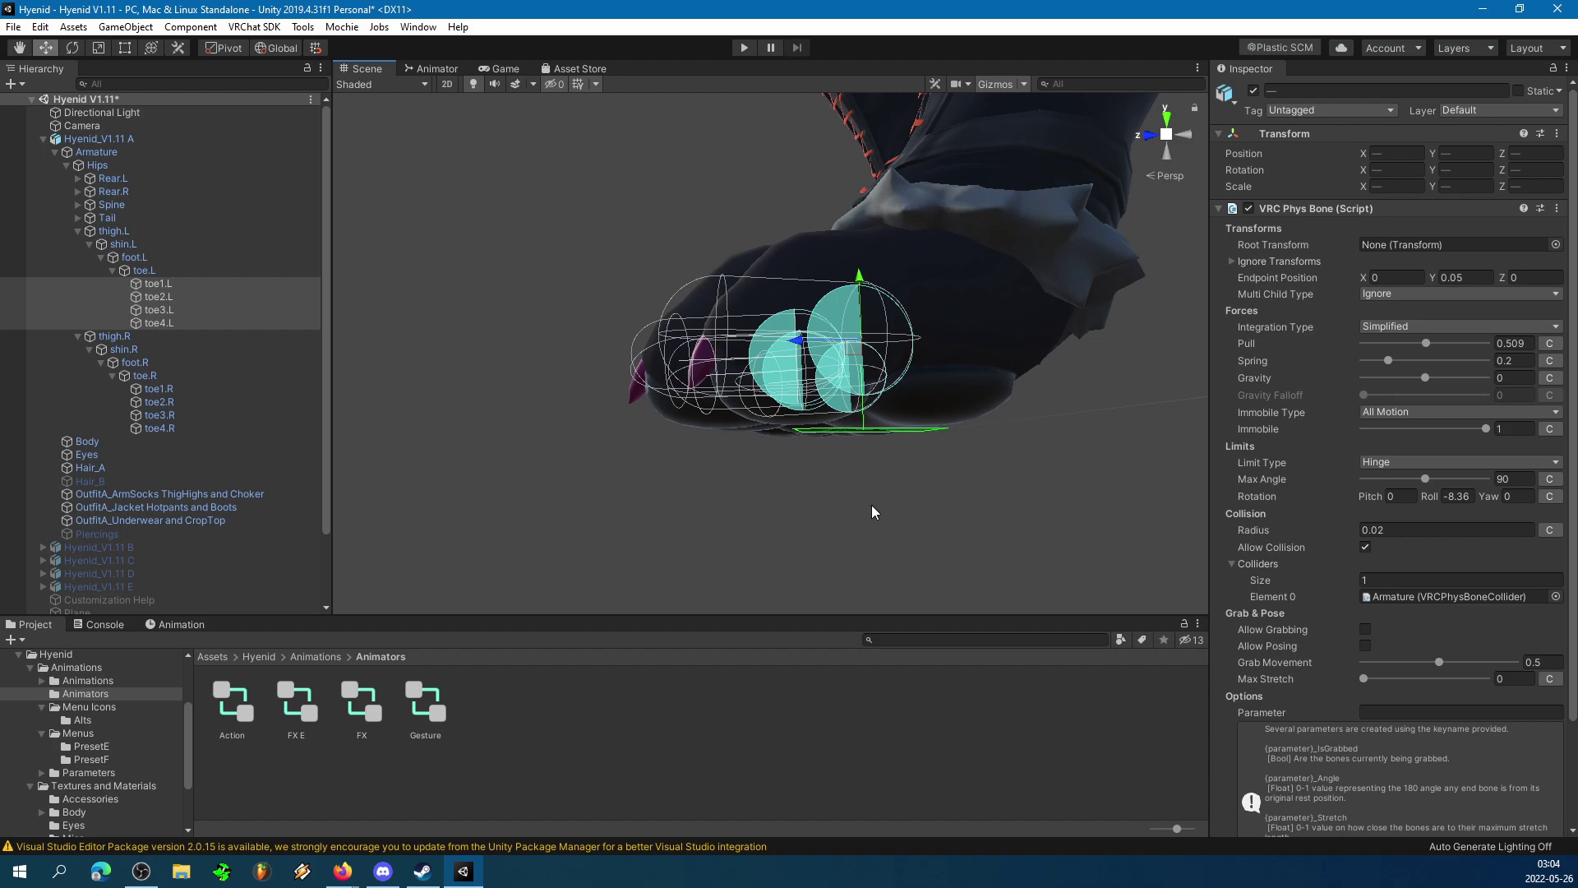
pyautogui.moveTo(909, 521)
pyautogui.keyDown('alt'); pyautogui.mouseDown()
pyautogui.moveTo(909, 574)
pyautogui.moveTo(1065, 573)
pyautogui.moveTo(931, 528)
pyautogui.mouseUp(); pyautogui.keyUp('alt')
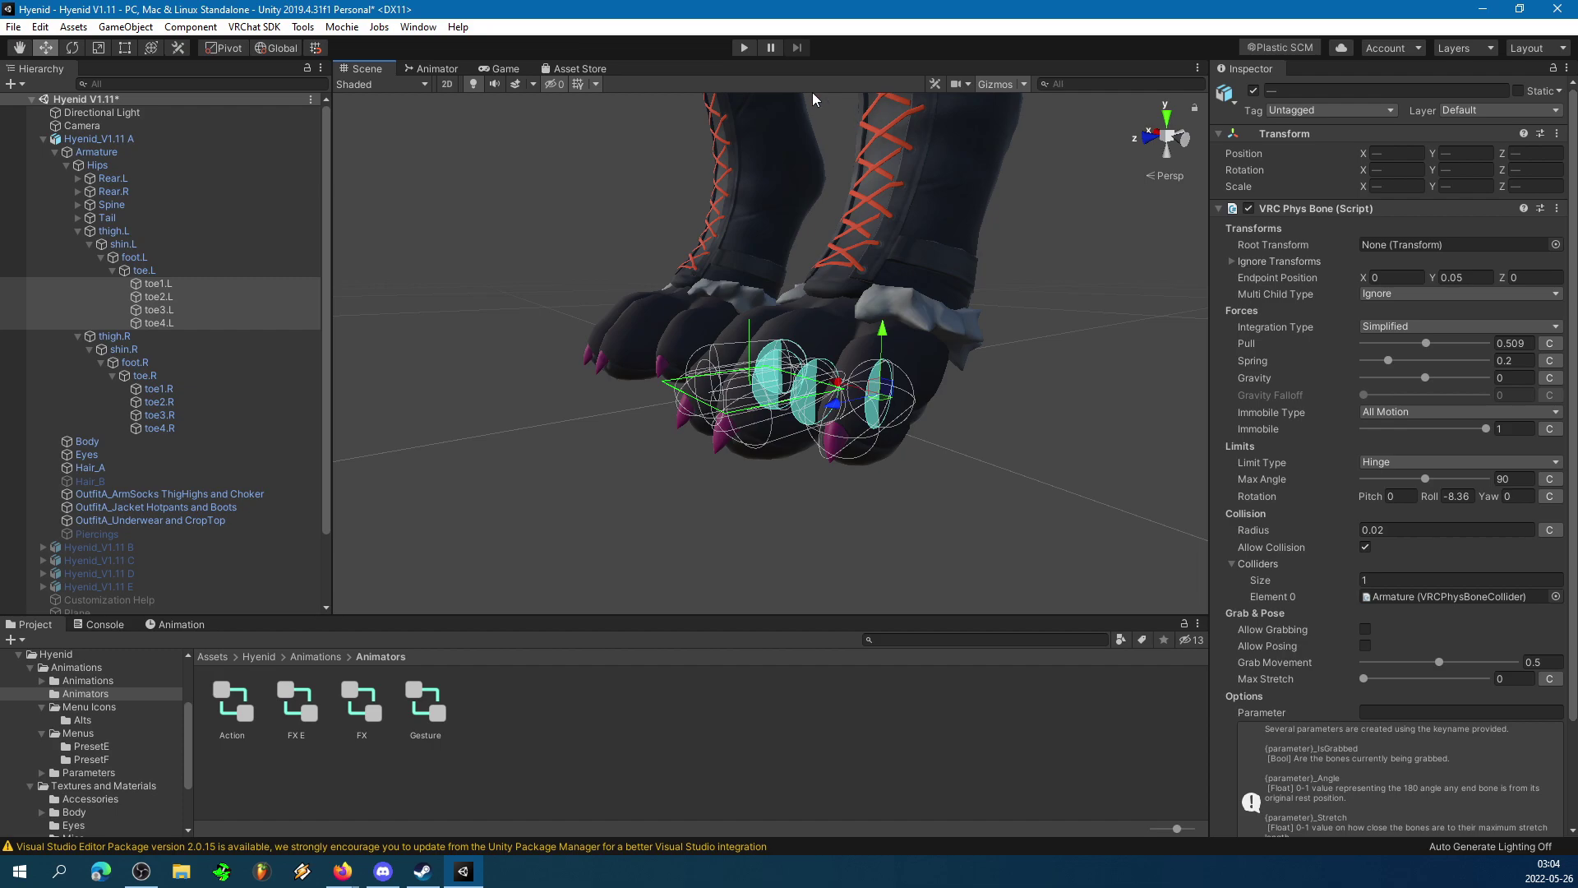
# Run the scene in Play mode, then lower and tilt the Hips bone in the Scene view to test the toes against the floor.
pyautogui.click(742, 47)
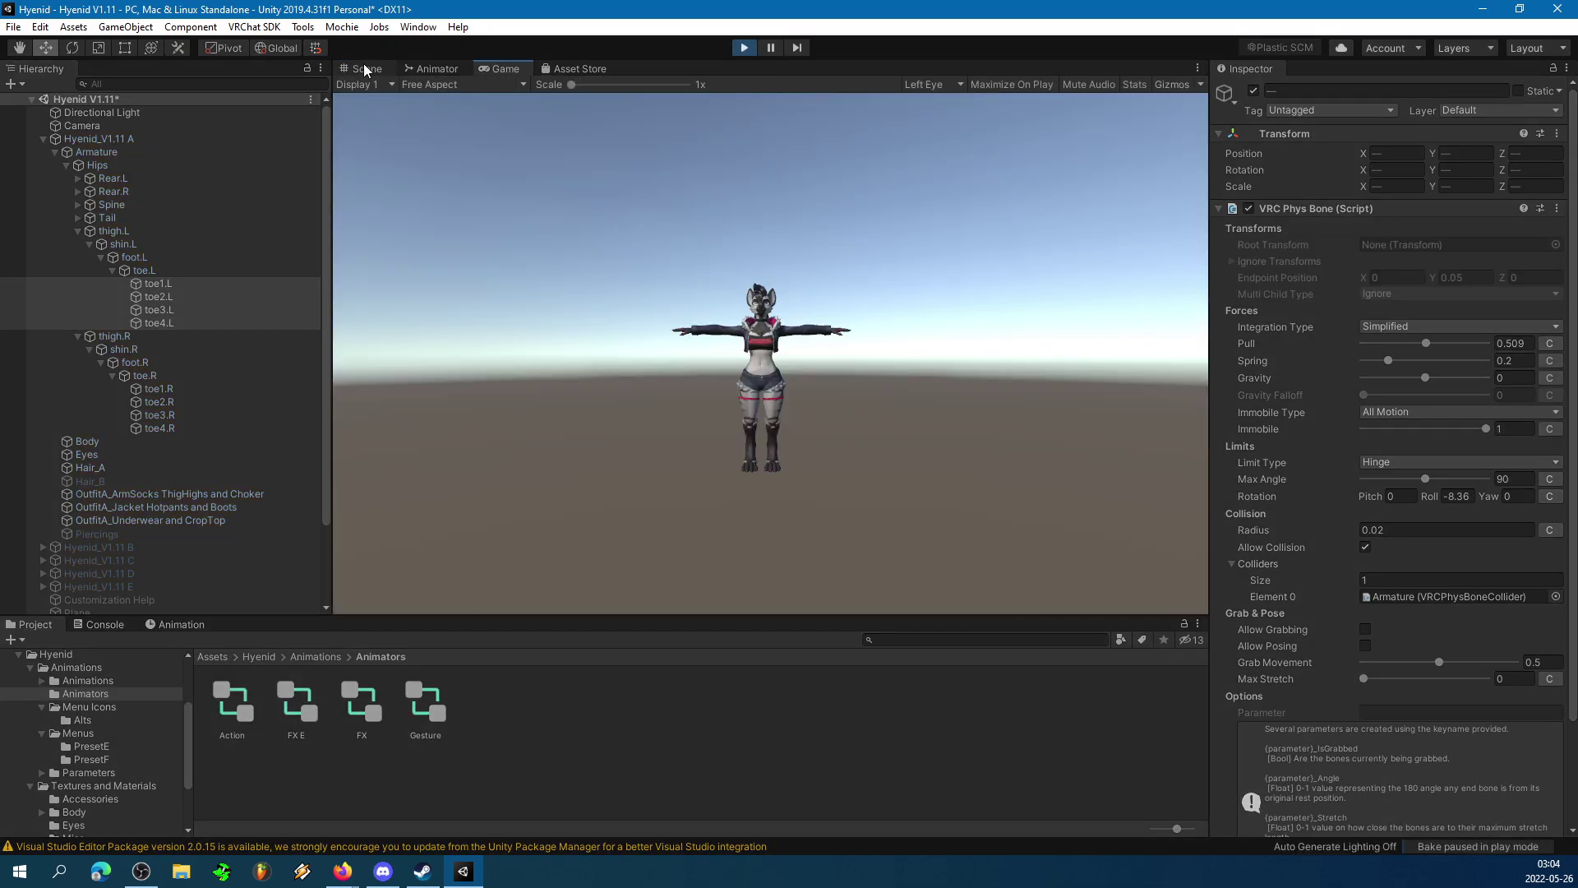
pyautogui.click(361, 65)
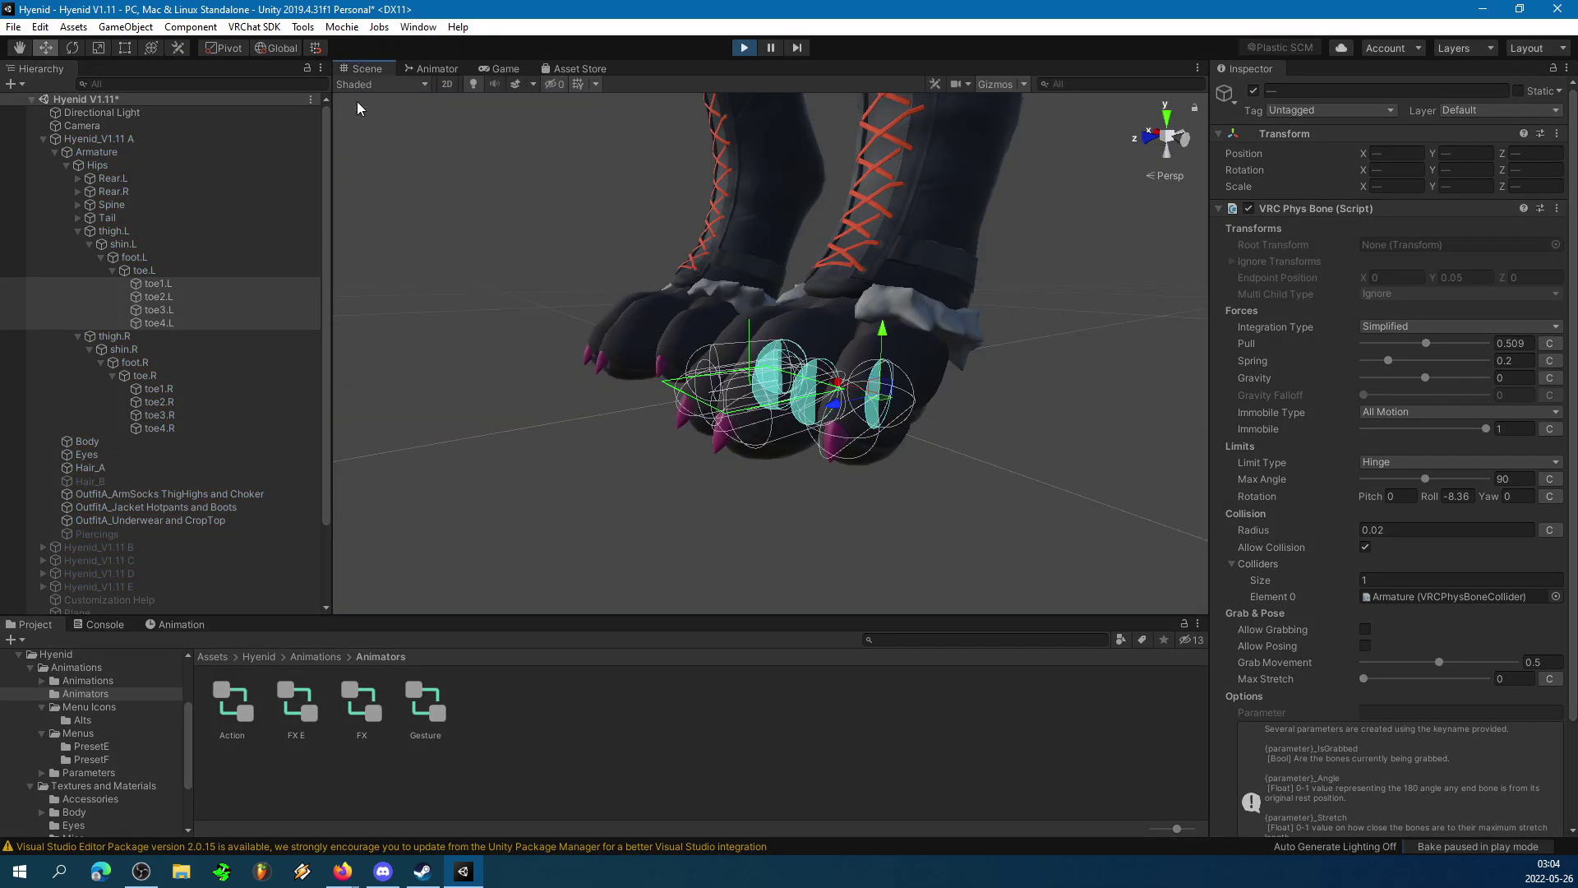
pyautogui.click(100, 153)
pyautogui.click(135, 166)
pyautogui.keyDown('alt'); pyautogui.moveTo(748, 282); pyautogui.dragTo(662, 281, button='right'); pyautogui.keyUp('alt')
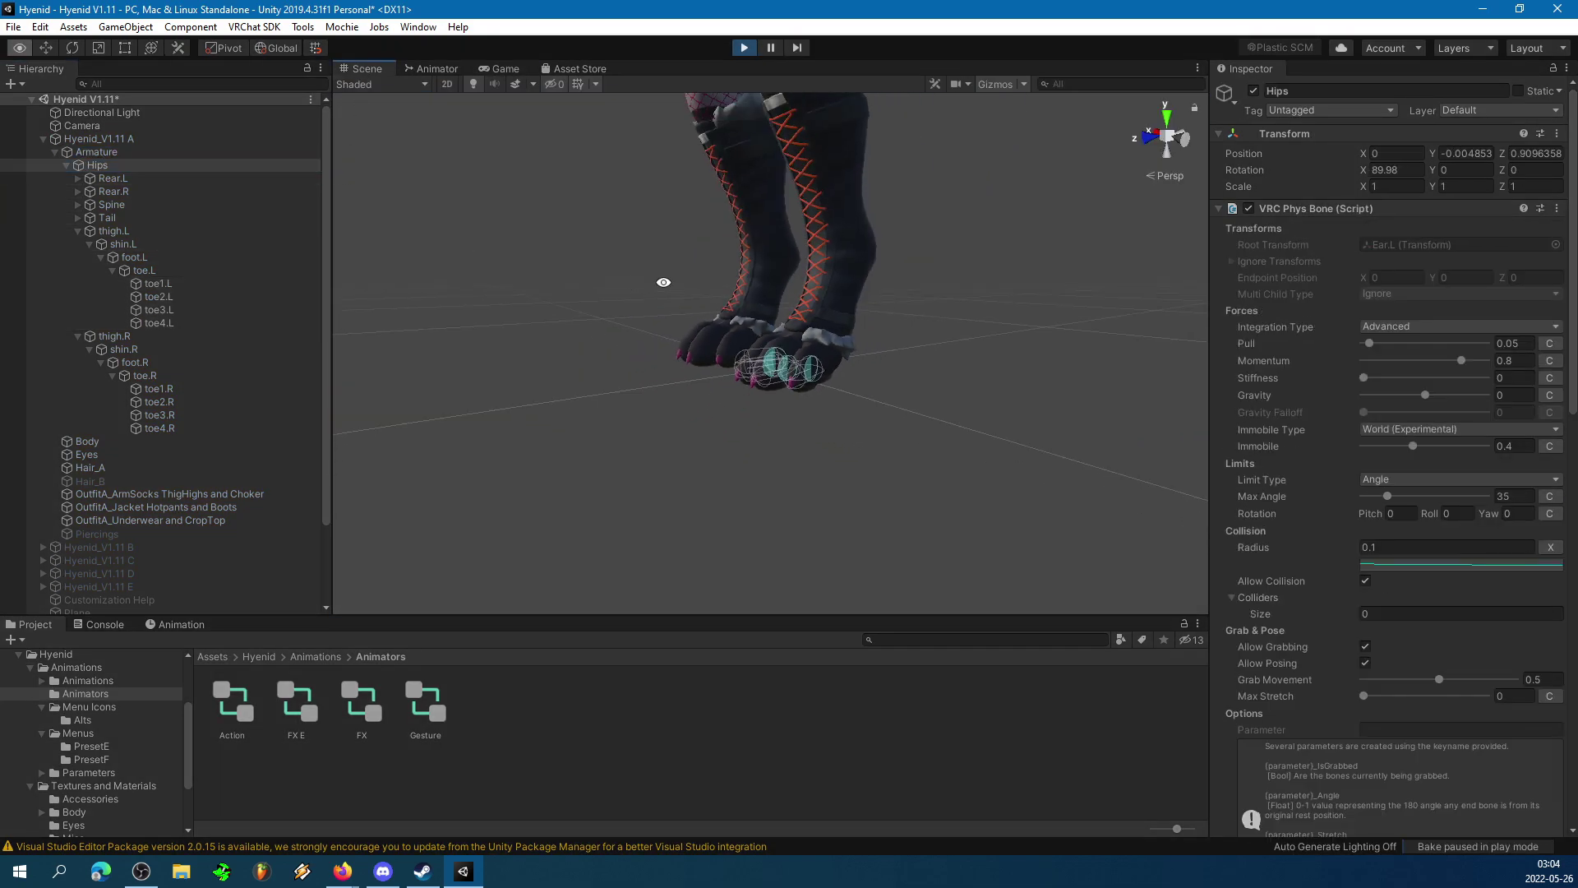
pyautogui.moveTo(936, 226); pyautogui.dragTo(940, 433, button='middle')
pyautogui.keyDown('alt'); pyautogui.moveTo(940, 433); pyautogui.dragTo(842, 324, button='right'); pyautogui.keyUp('alt')
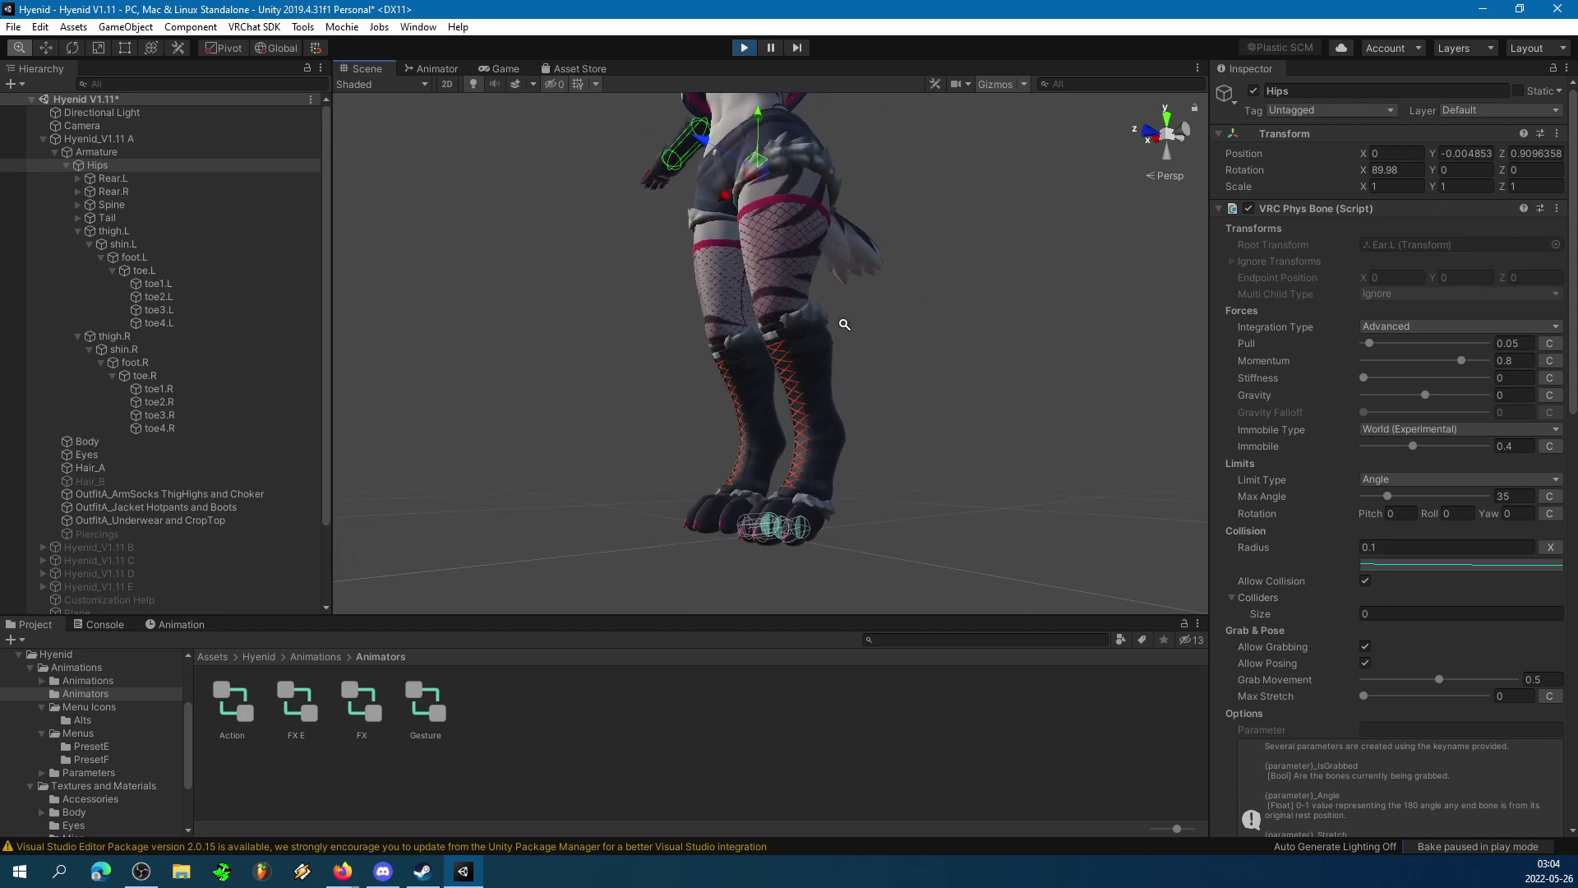
pyautogui.moveTo(843, 324); pyautogui.dragTo(835, 350, button='middle')
pyautogui.moveTo(769, 127); pyautogui.dragTo(774, 127)
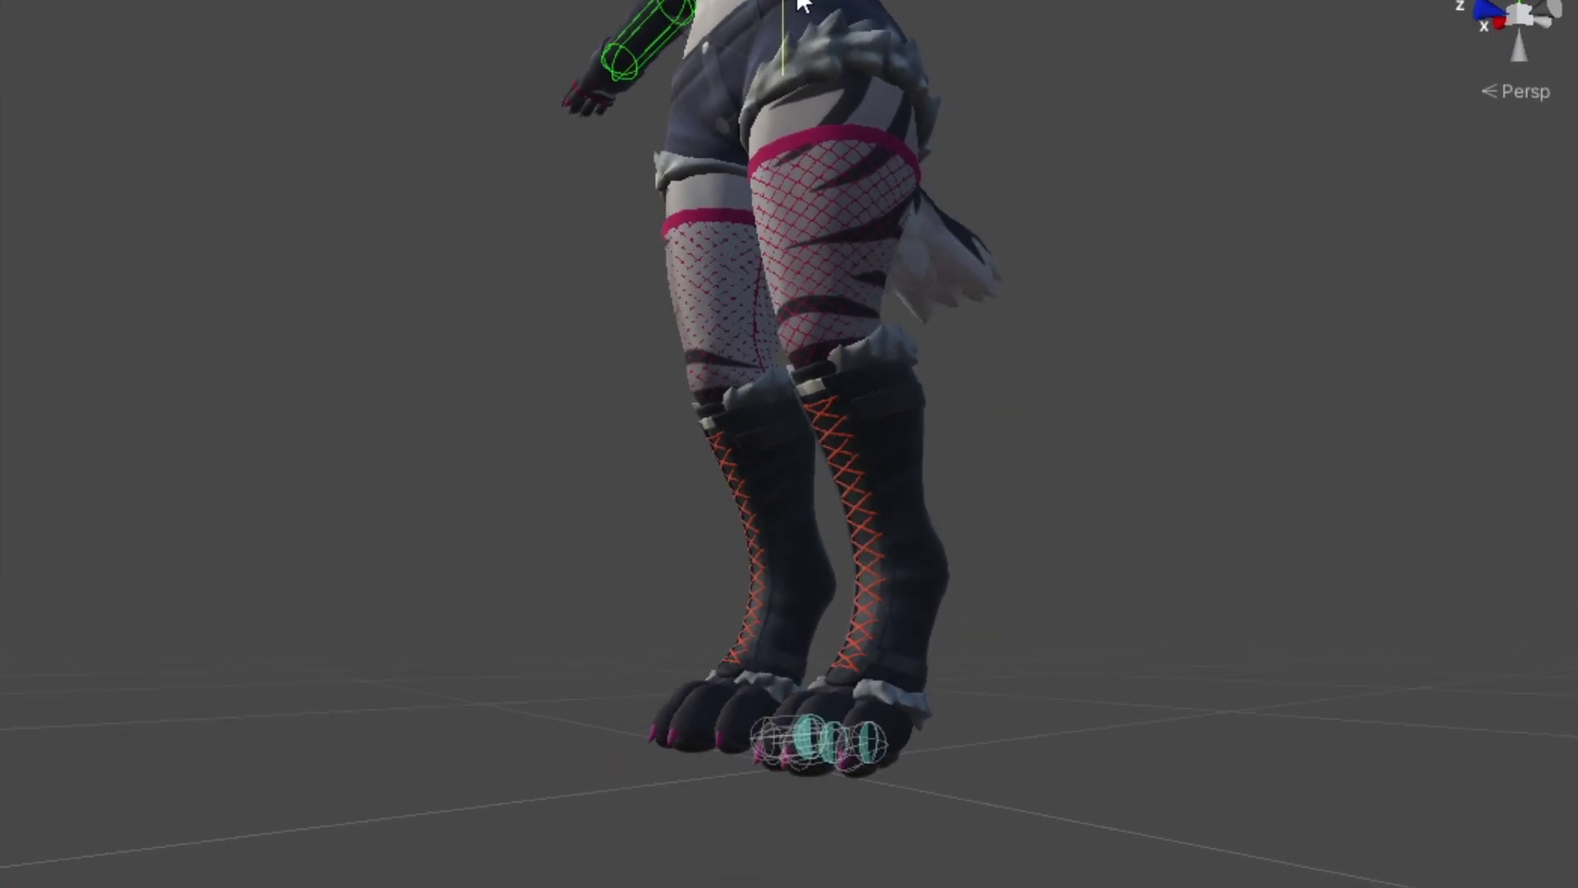
pyautogui.moveTo(798, 2)
pyautogui.mouseDown()
pyautogui.moveTo(828, 28)
pyautogui.moveTo(815, 2)
pyautogui.mouseUp()
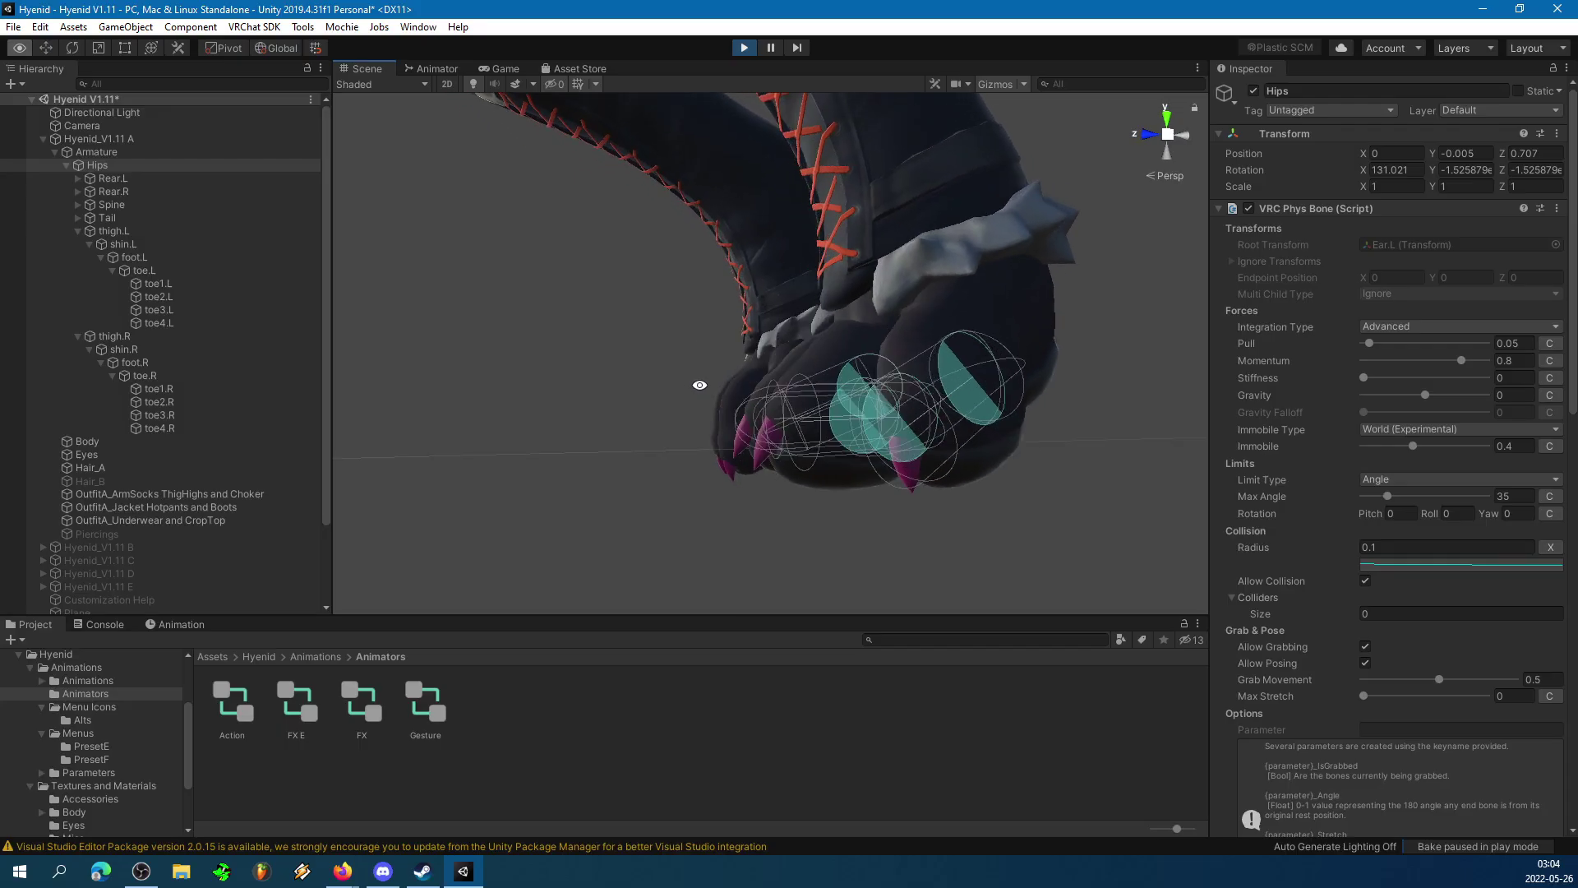
# Inspect how the left toes bend at the floor, checking toe4.L from several angles, and leave Play mode.
pyautogui.keyDown('alt'); pyautogui.moveTo(699, 384); pyautogui.dragTo(502, 418); pyautogui.keyUp('alt')
pyautogui.click(176, 325)
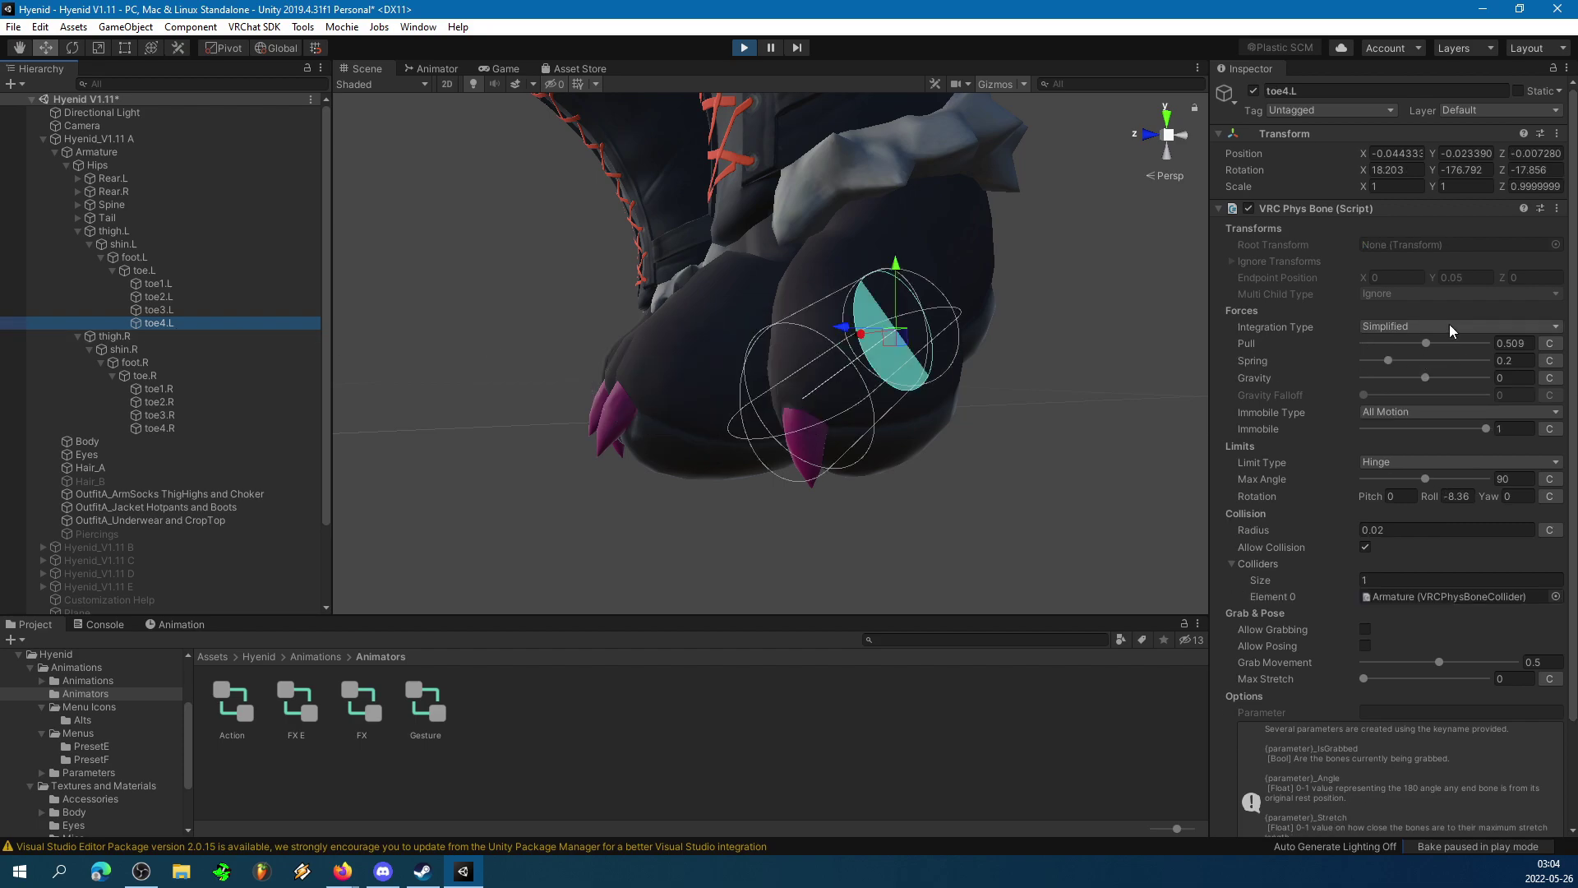
pyautogui.keyDown('alt'); pyautogui.moveTo(772, 435); pyautogui.dragTo(752, 445); pyautogui.keyUp('alt')
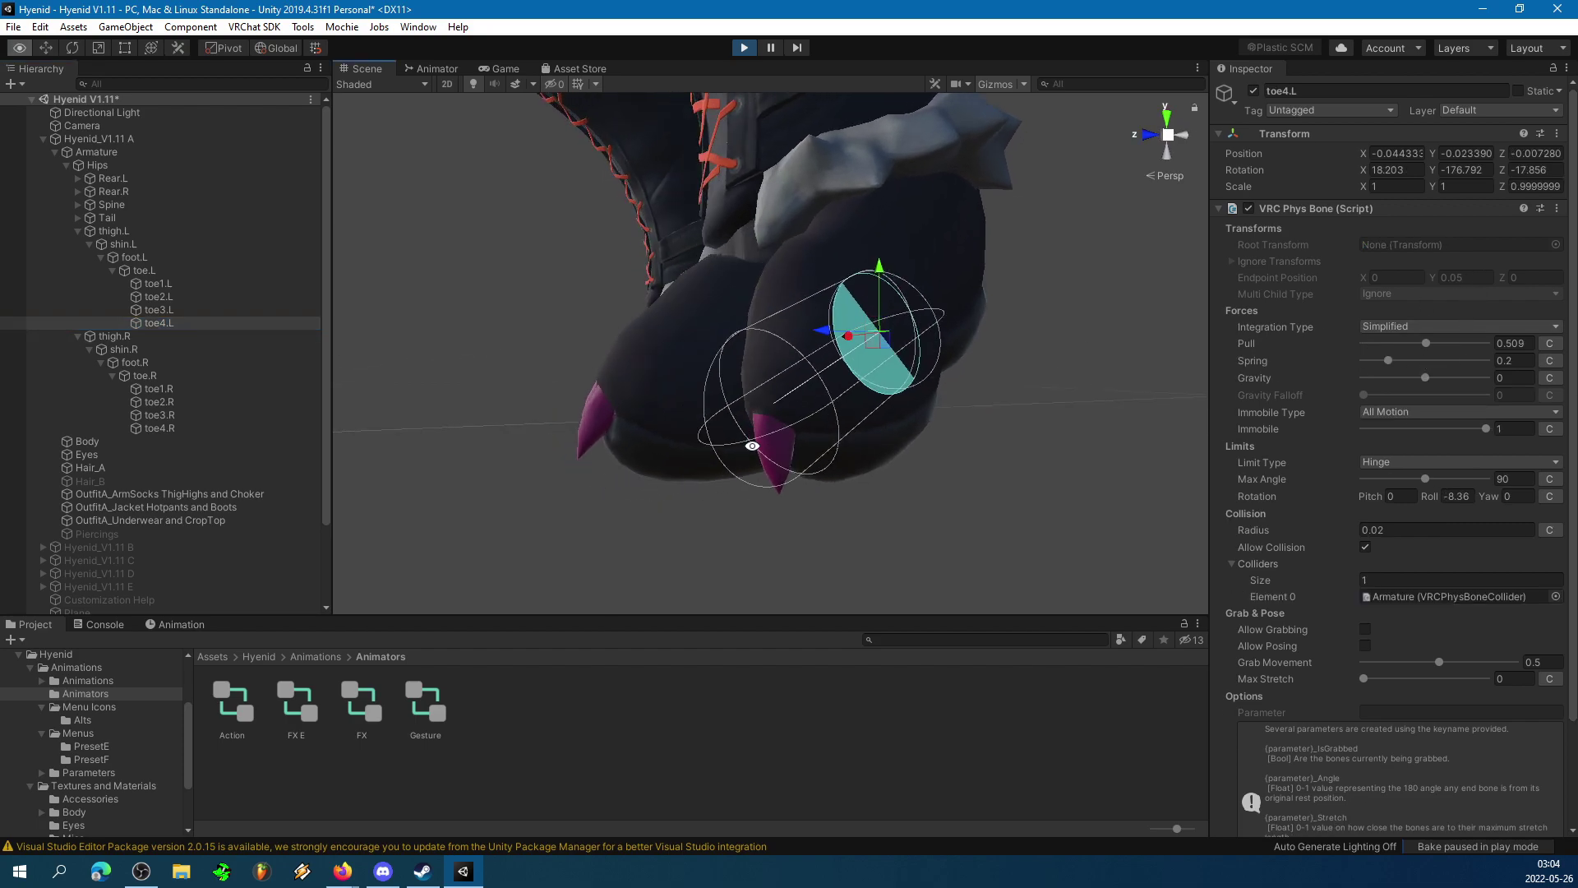
pyautogui.keyDown('alt'); pyautogui.moveTo(585, 360); pyautogui.dragTo(1060, 384); pyautogui.keyUp('alt')
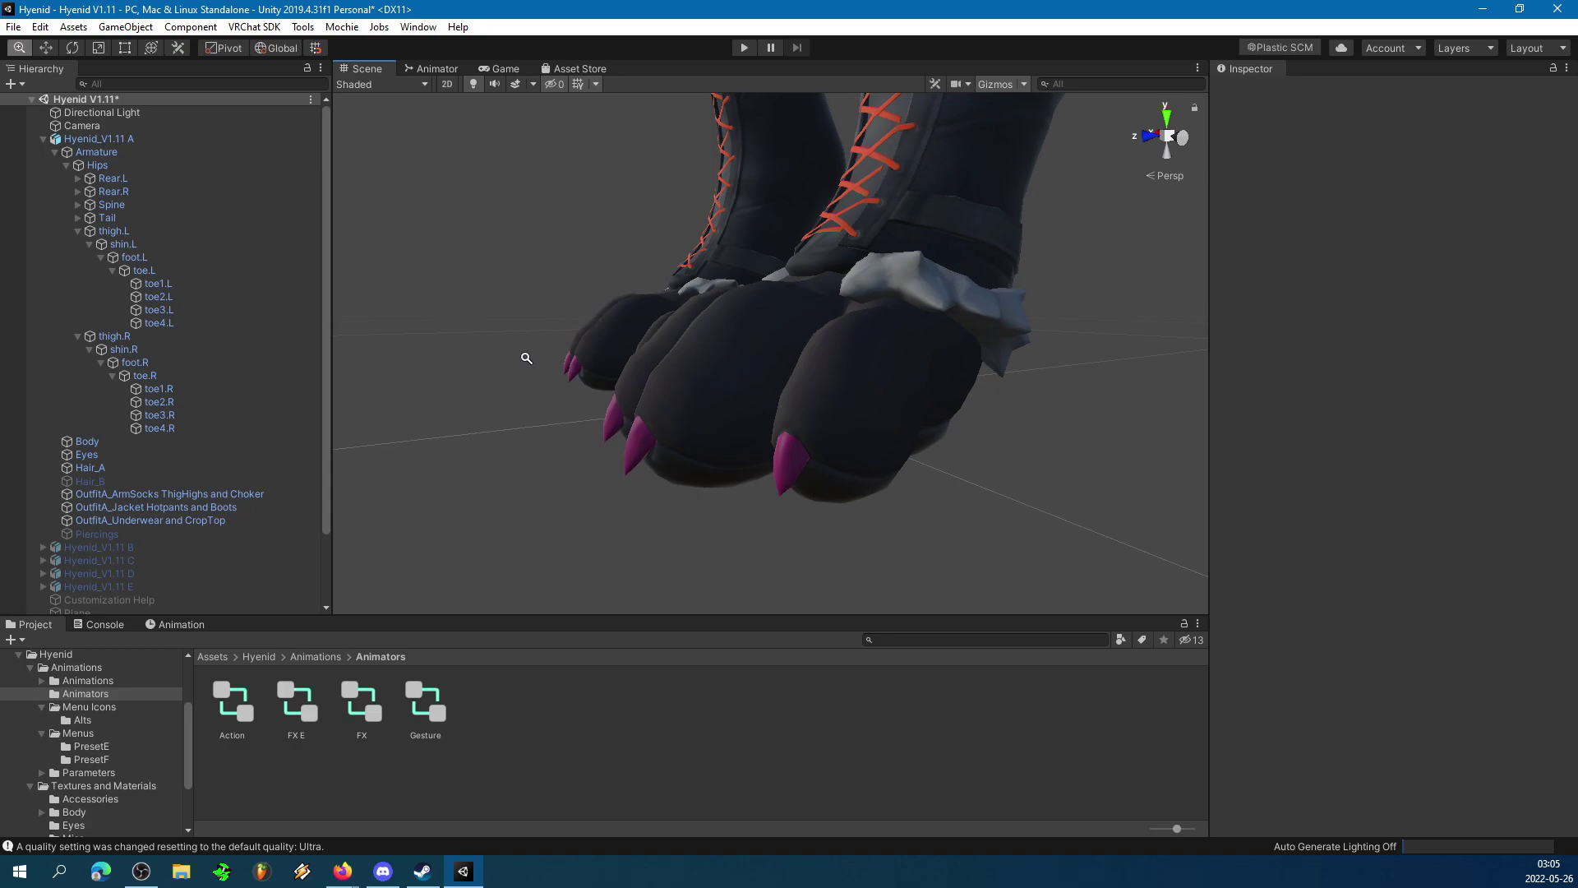
pyautogui.keyDown('alt'); pyautogui.moveTo(529, 356); pyautogui.dragTo(863, 396); pyautogui.keyUp('alt')
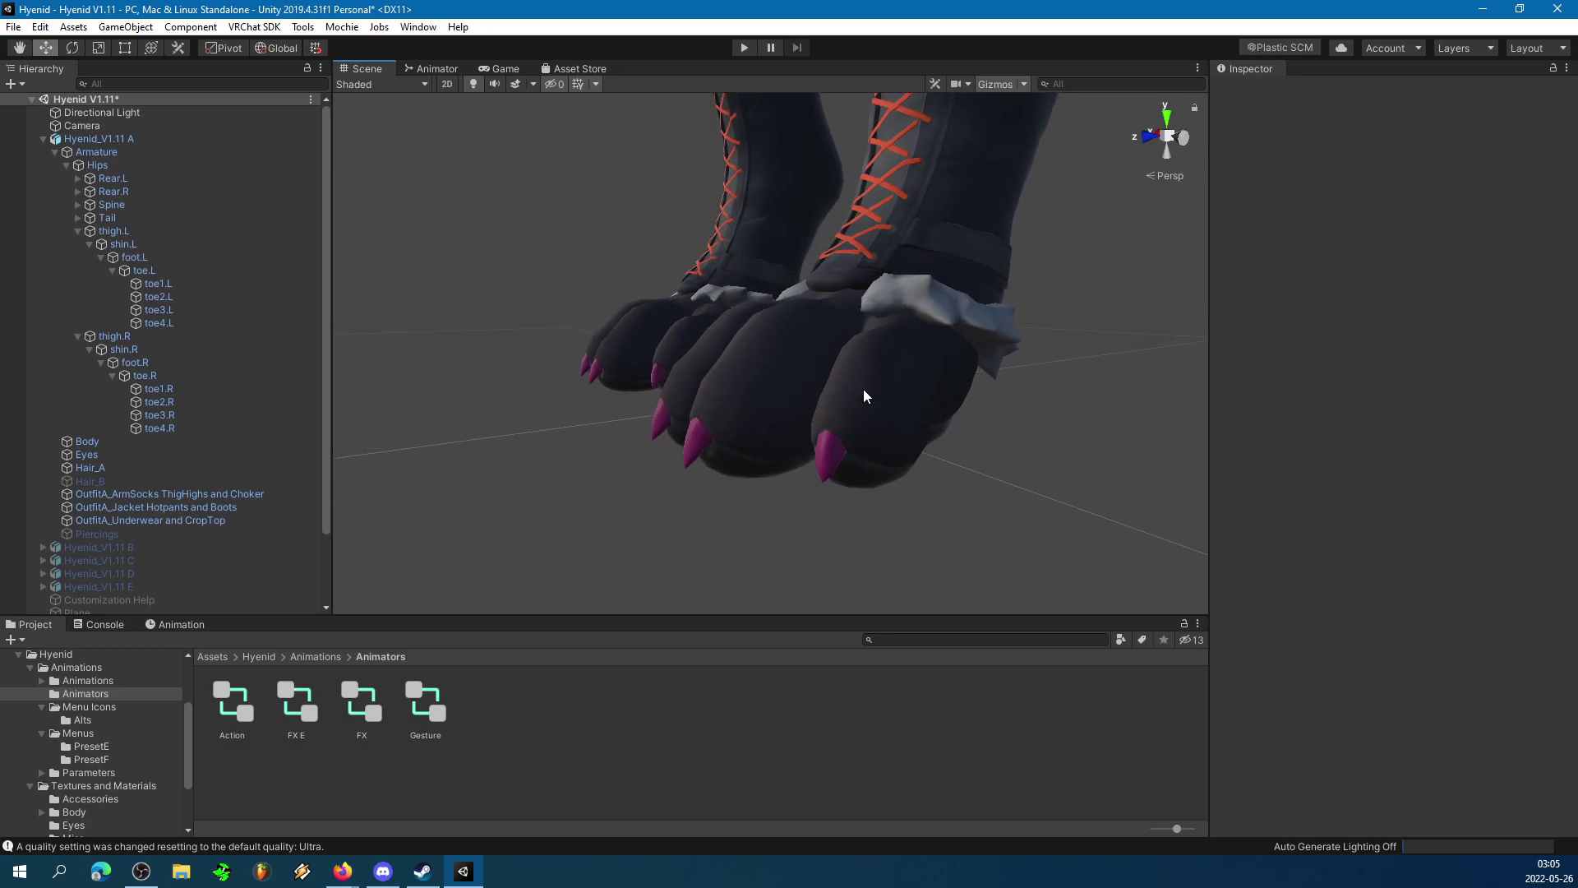
# Try Z position offsets of -0.04 and 0.004 on the Armature's plane collider, viewing the feet from the left side.
pyautogui.click(139, 155)
pyautogui.keyDown('alt'); pyautogui.moveTo(793, 329); pyautogui.dragTo(917, 409); pyautogui.keyUp('alt')
pyautogui.click(1168, 139)
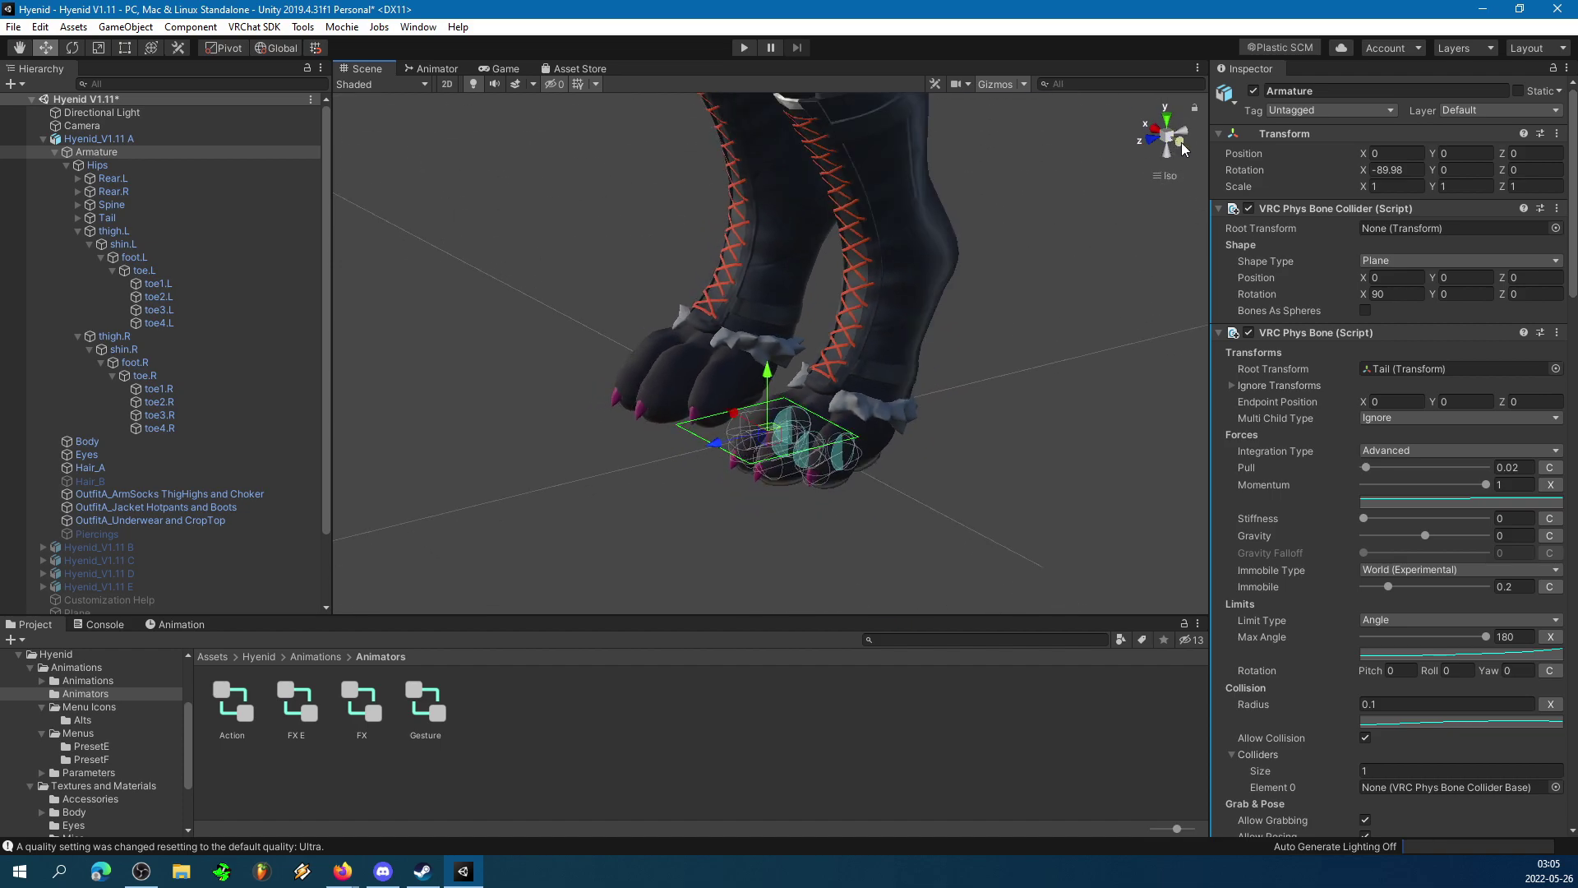
pyautogui.click(1181, 144)
pyautogui.keyDown('alt'); pyautogui.moveTo(762, 317); pyautogui.dragTo(800, 322, button='right'); pyautogui.keyUp('alt')
pyautogui.scroll(3, 800, 320)
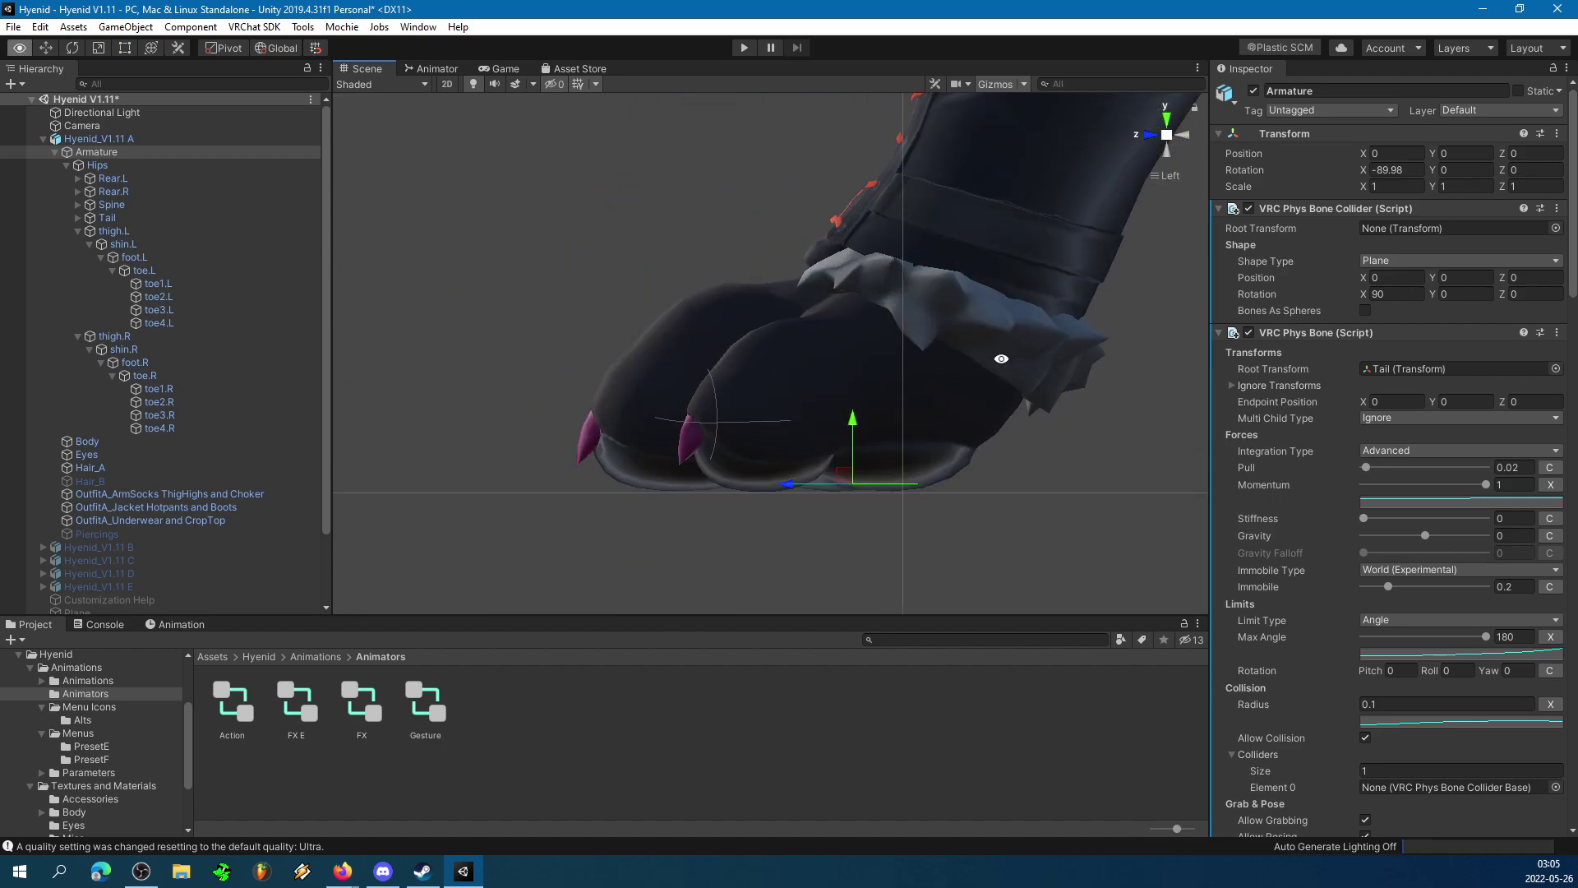
pyautogui.keyDown('alt'); pyautogui.moveTo(608, 360); pyautogui.dragTo(554, 359, button='right'); pyautogui.keyUp('alt')
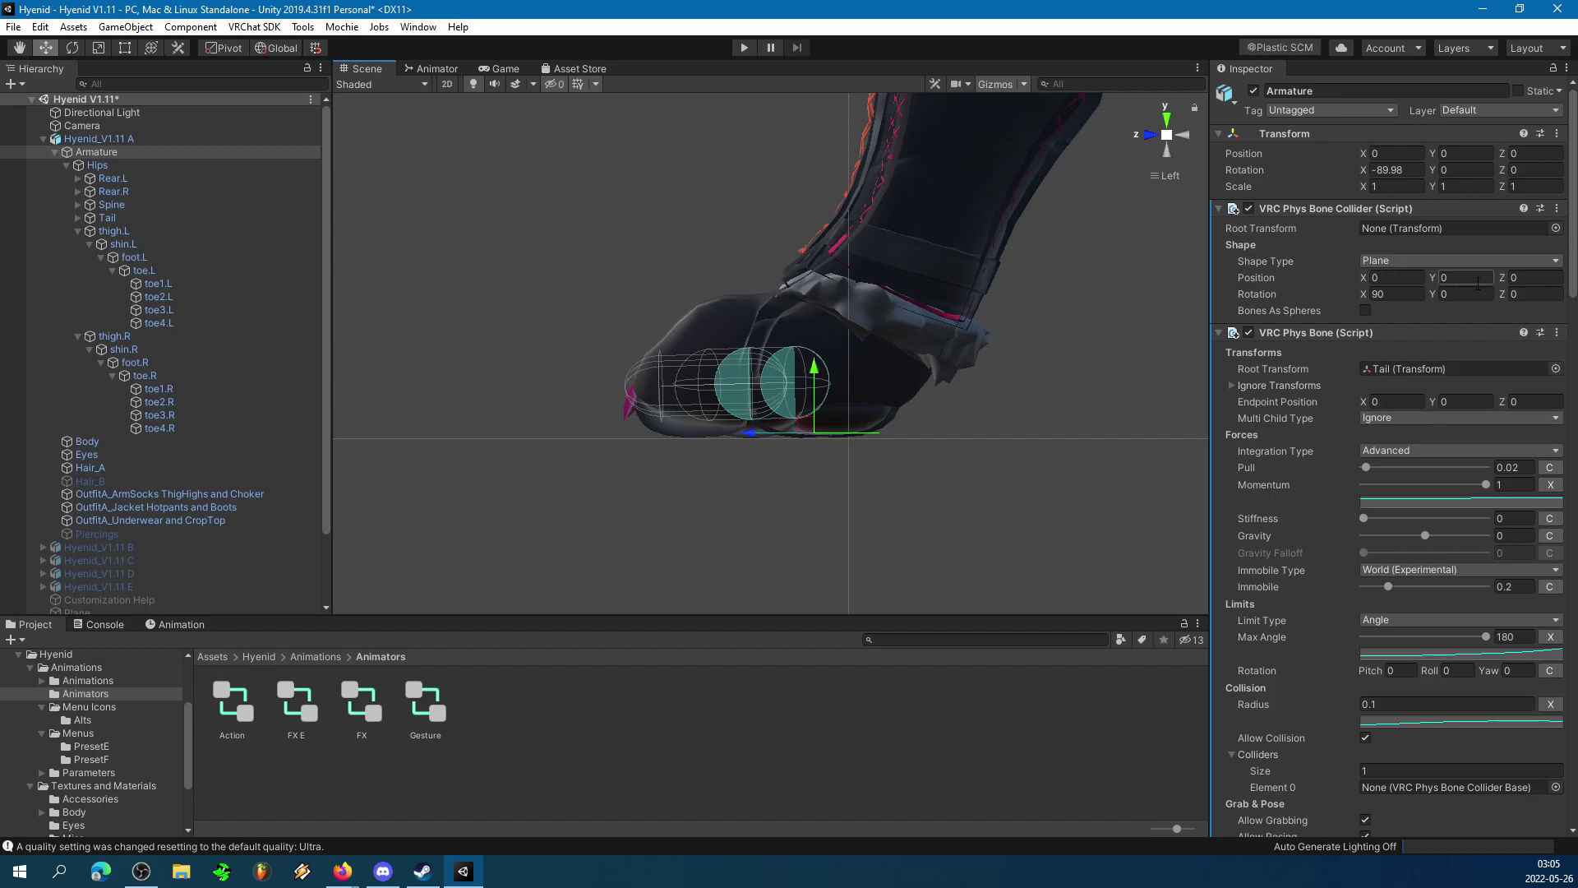
pyautogui.moveTo(1506, 283); pyautogui.dragTo(1509, 284)
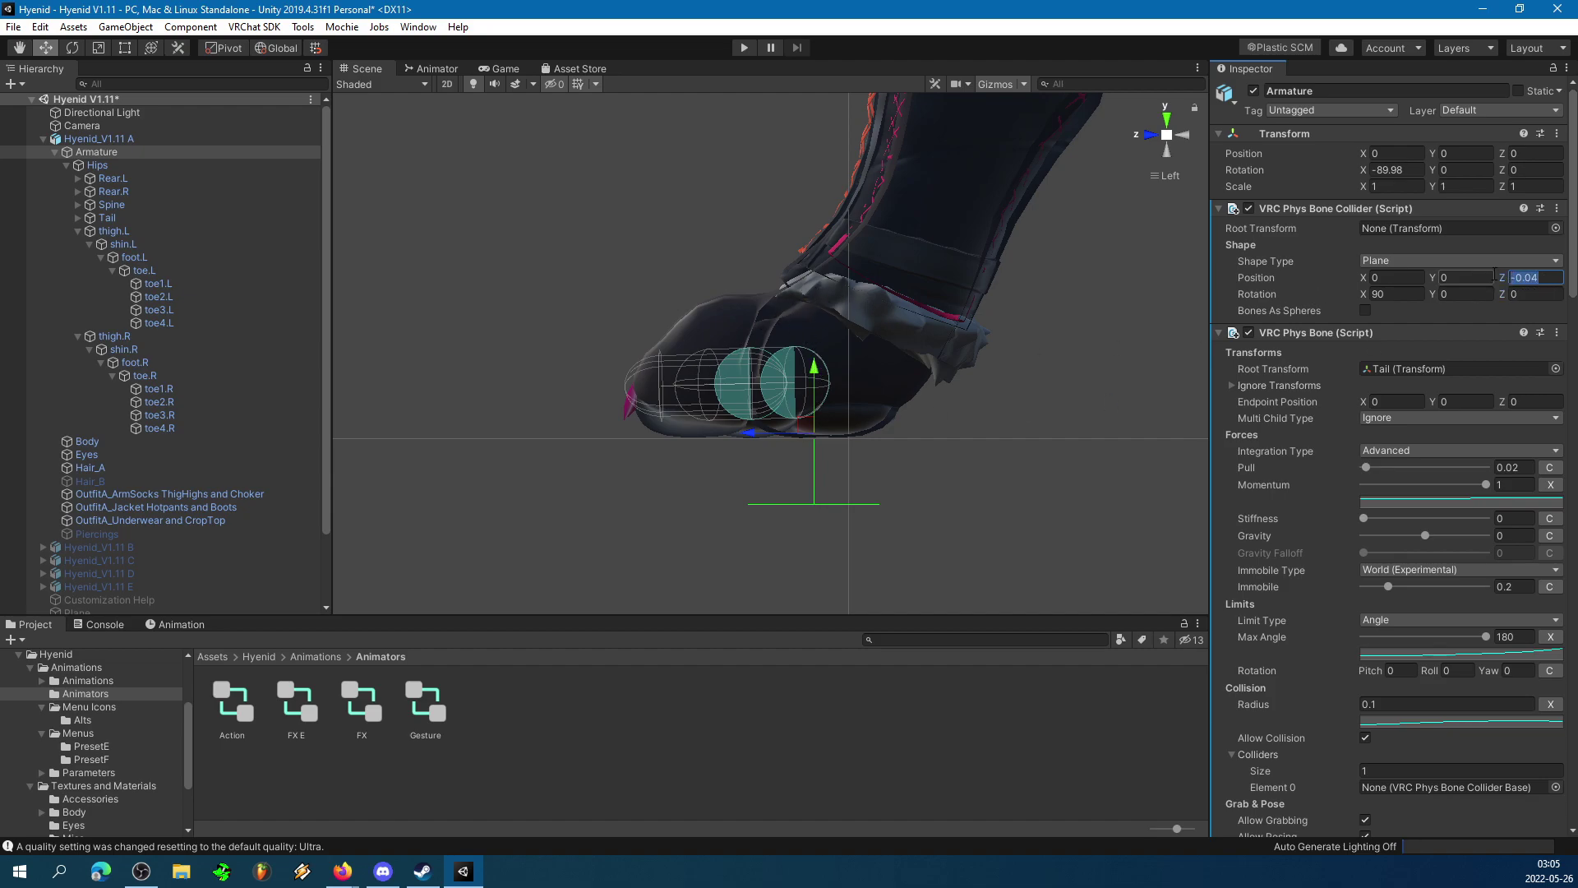
pyautogui.write('0.')
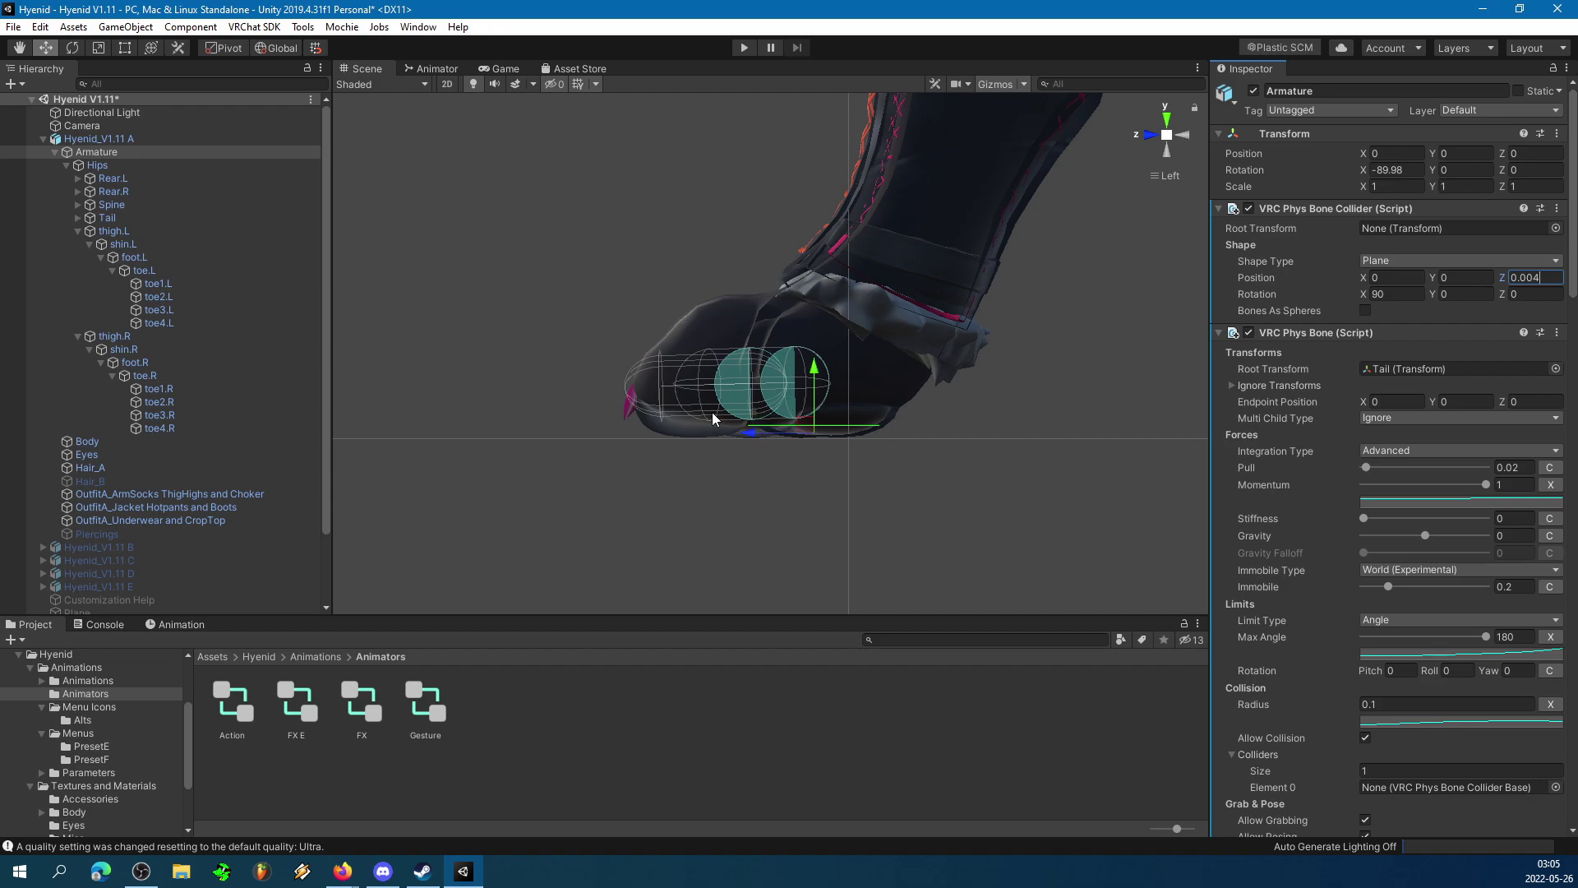
pyautogui.scroll(5, 935, 411)
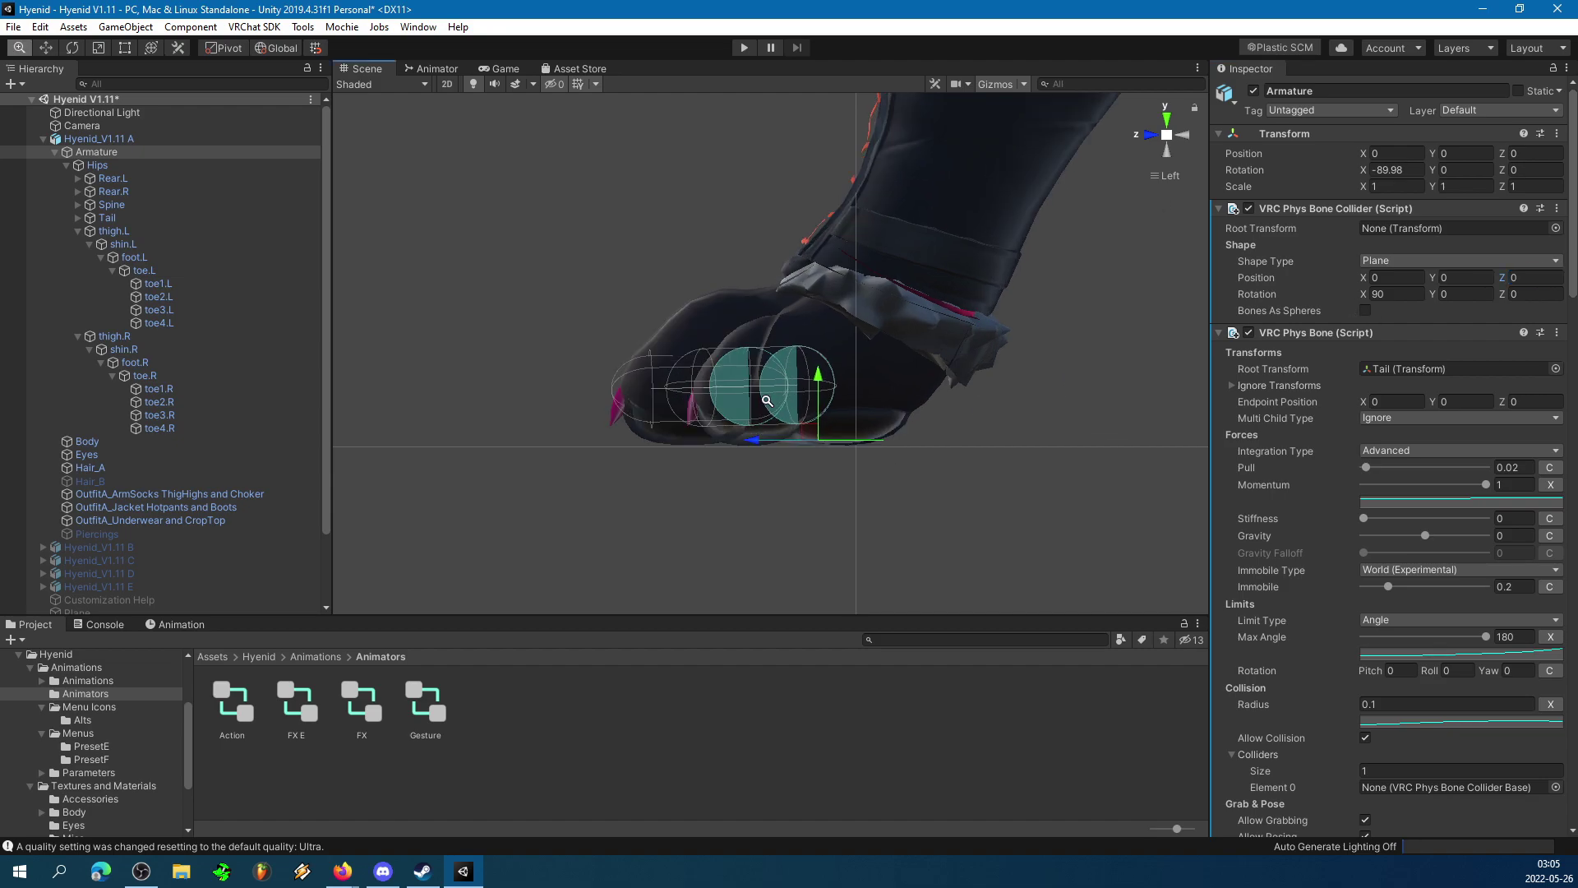
# Add a VRC Phys Bone component to toe1.R and paste the left toe's copied Phys Bone values into it.
pyautogui.scroll(-12, 658, 429)
pyautogui.keyDown('alt'); pyautogui.moveTo(709, 400); pyautogui.dragTo(750, 404); pyautogui.keyUp('alt')
pyautogui.click(1025, 293)
pyautogui.scroll(4, 1025, 293)
pyautogui.scroll(-7, 549, 341)
pyautogui.keyDown('alt'); pyautogui.moveTo(1024, 292); pyautogui.dragTo(625, 362); pyautogui.keyUp('alt')
pyautogui.click(234, 322)
pyautogui.click(1555, 210)
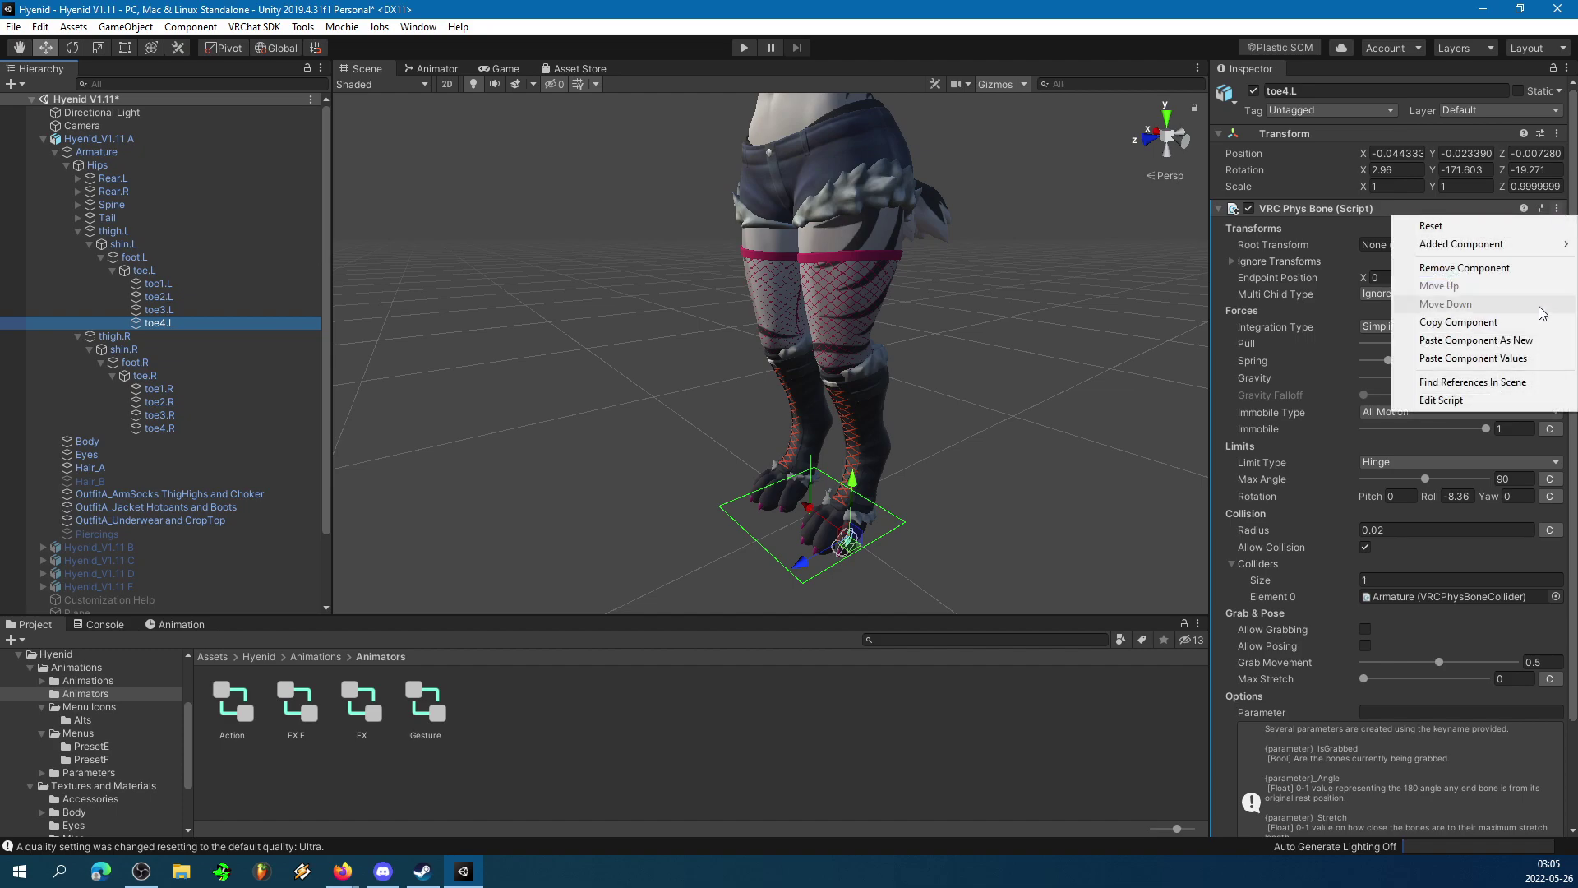
pyautogui.click(1471, 358)
pyautogui.click(217, 393)
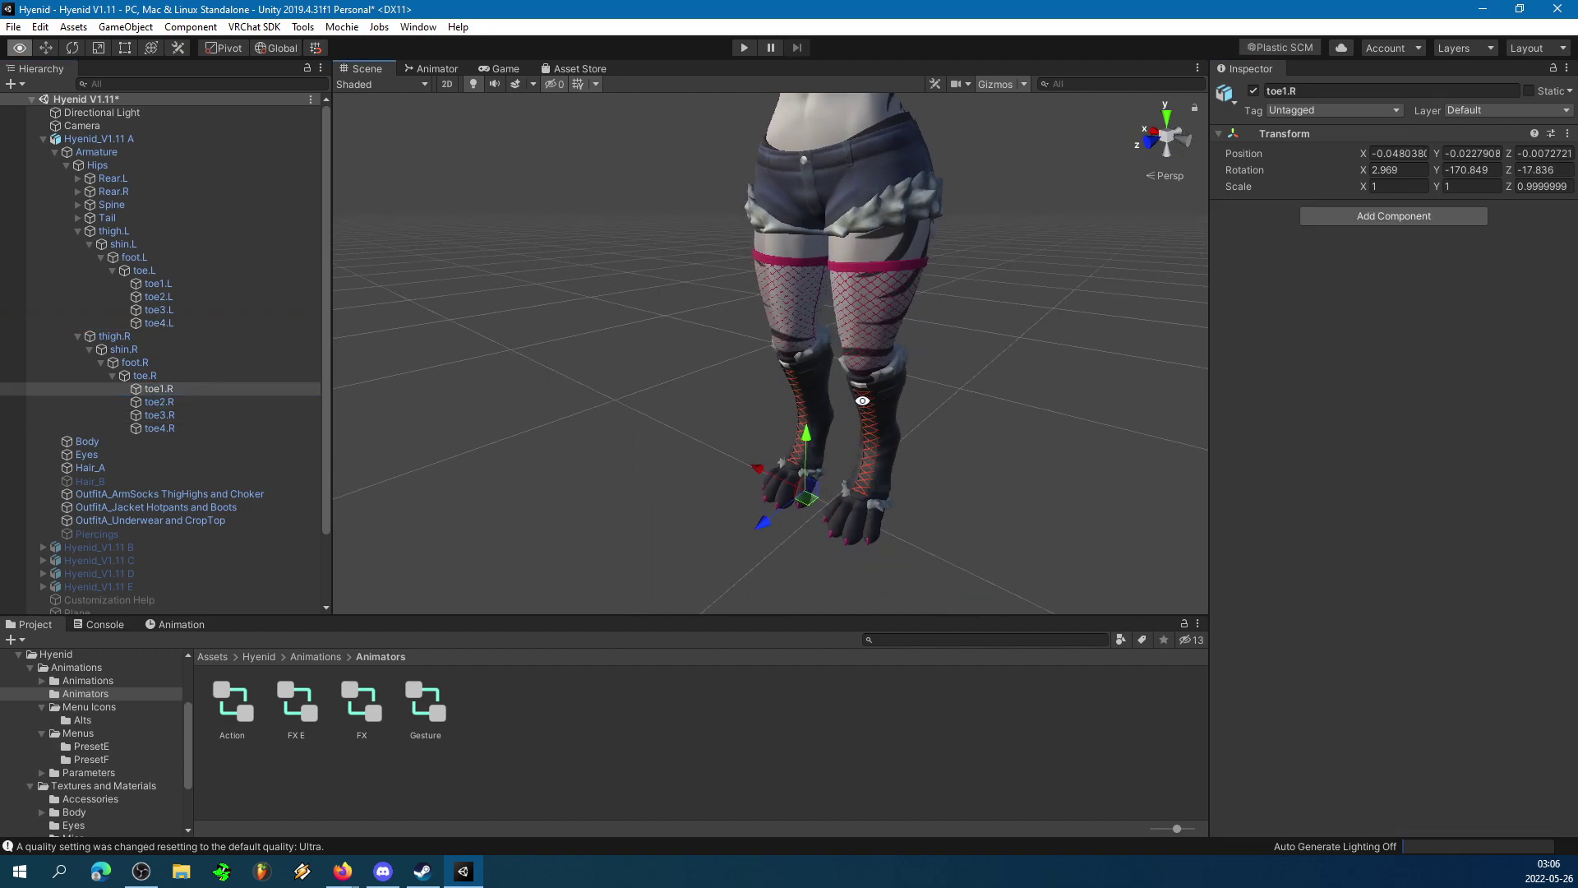
pyautogui.click(1387, 218)
pyautogui.click(1412, 347)
pyautogui.click(1556, 210)
pyautogui.click(1472, 359)
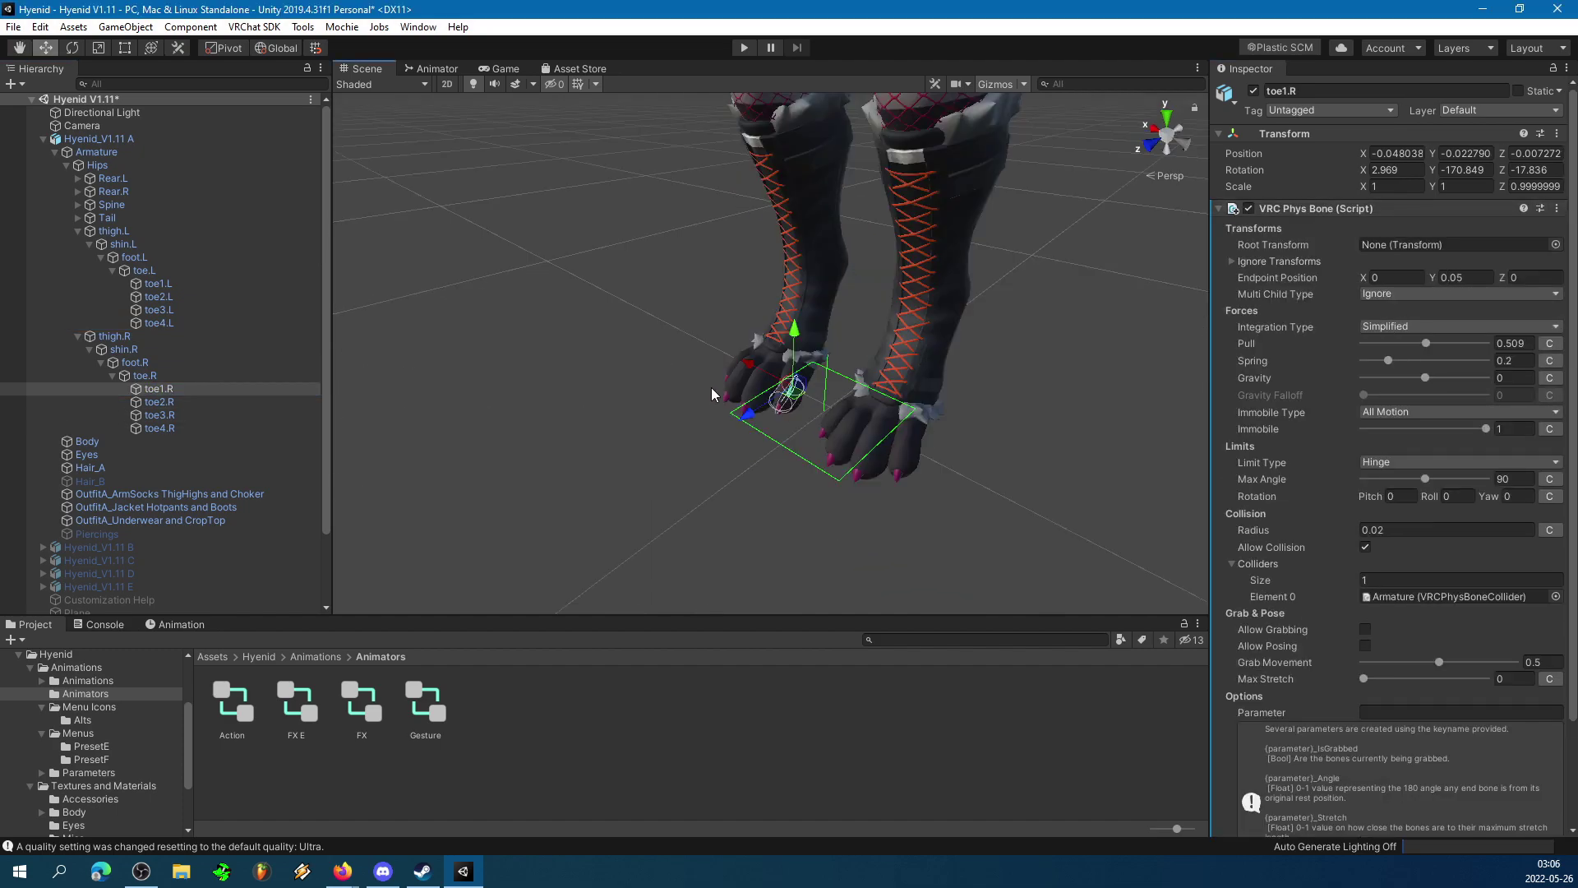
pyautogui.click(1105, 378)
pyautogui.keyDown('alt'); pyautogui.moveTo(1105, 378); pyautogui.dragTo(919, 429, button='right'); pyautogui.keyUp('alt')
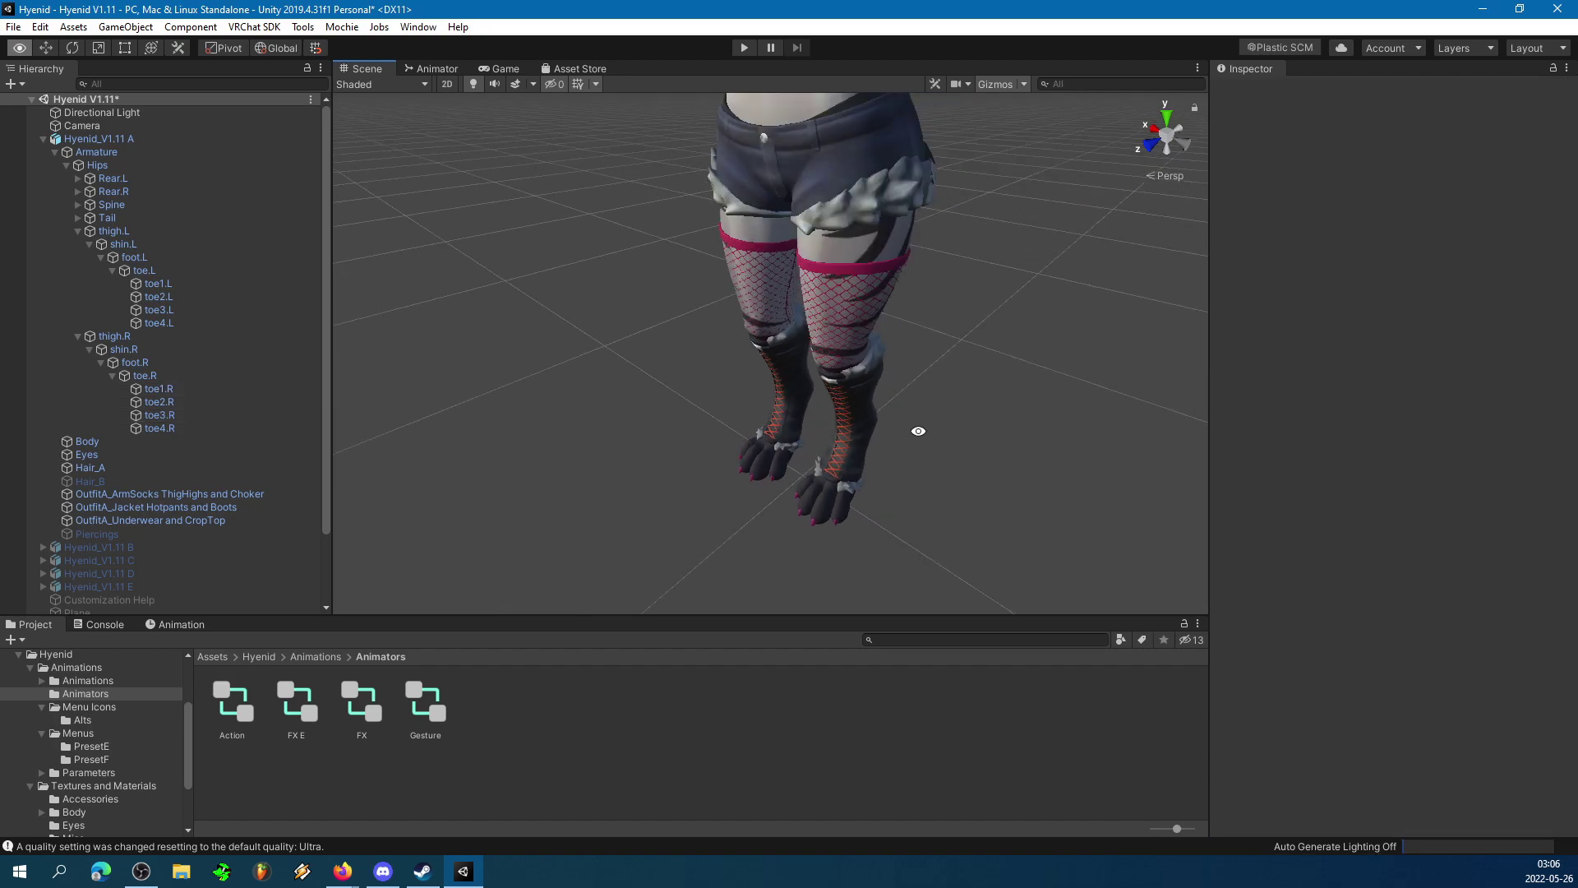
pyautogui.keyDown('alt'); pyautogui.moveTo(919, 430); pyautogui.dragTo(886, 375); pyautogui.keyUp('alt')
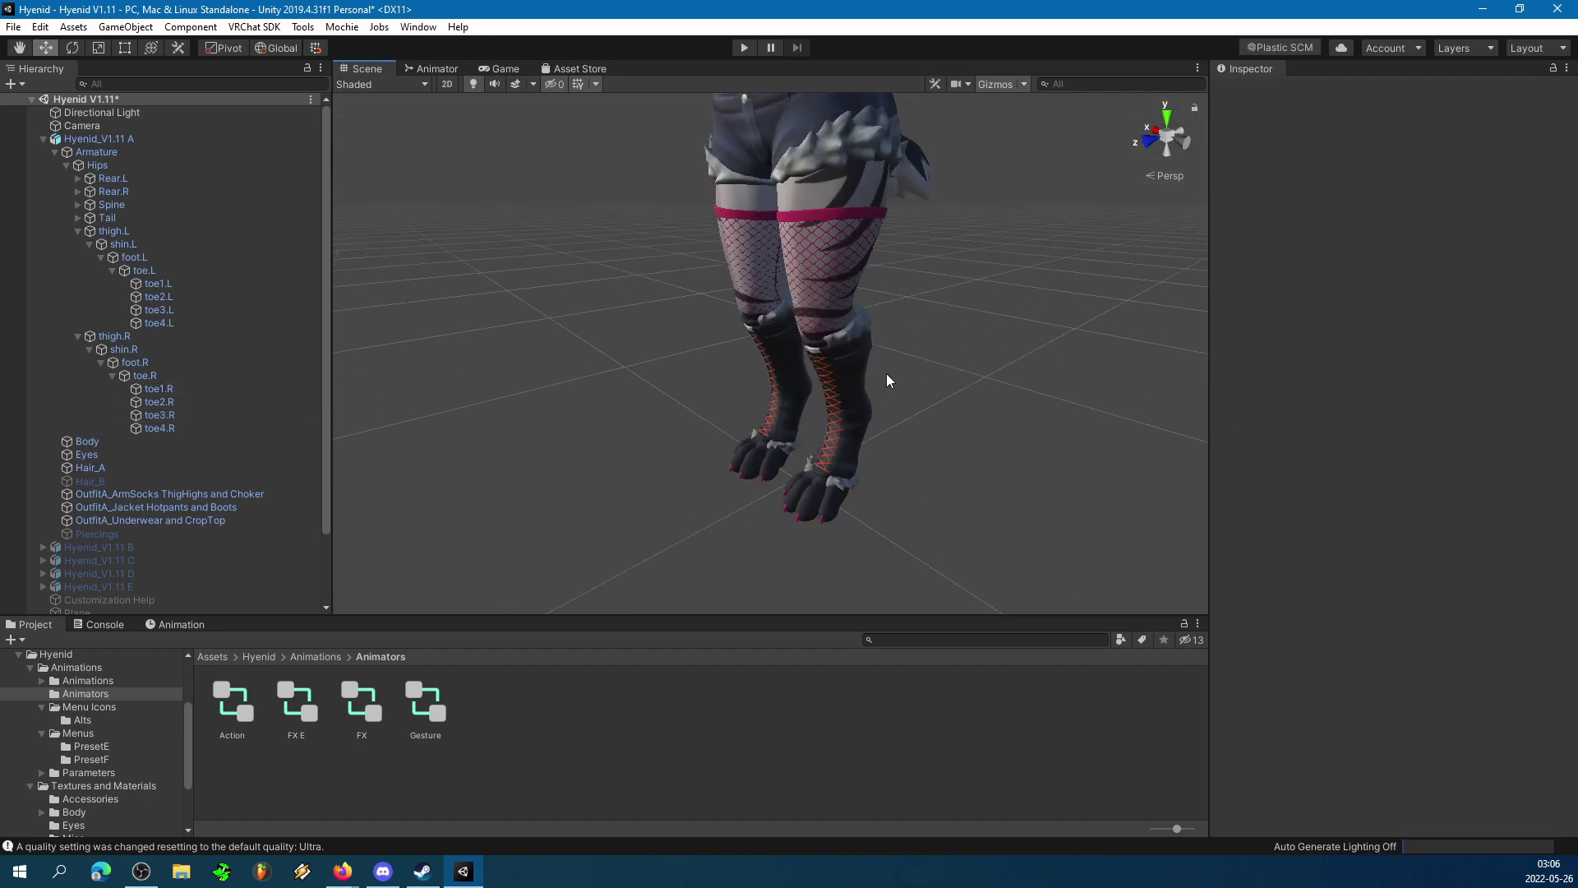